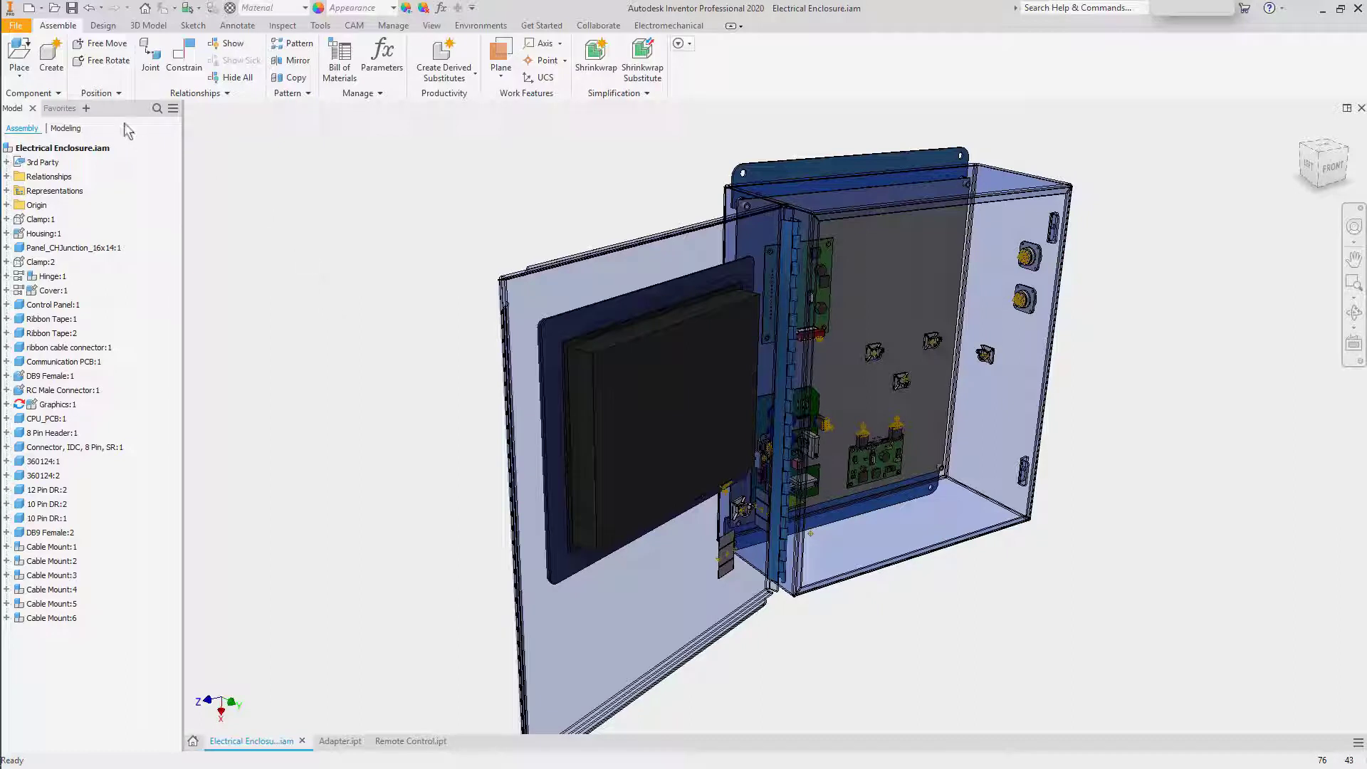
# - Create an in-place component named Cable from the Standard.ipt template, placed against the back panel inside the enclosure
pyautogui.click(51, 57)
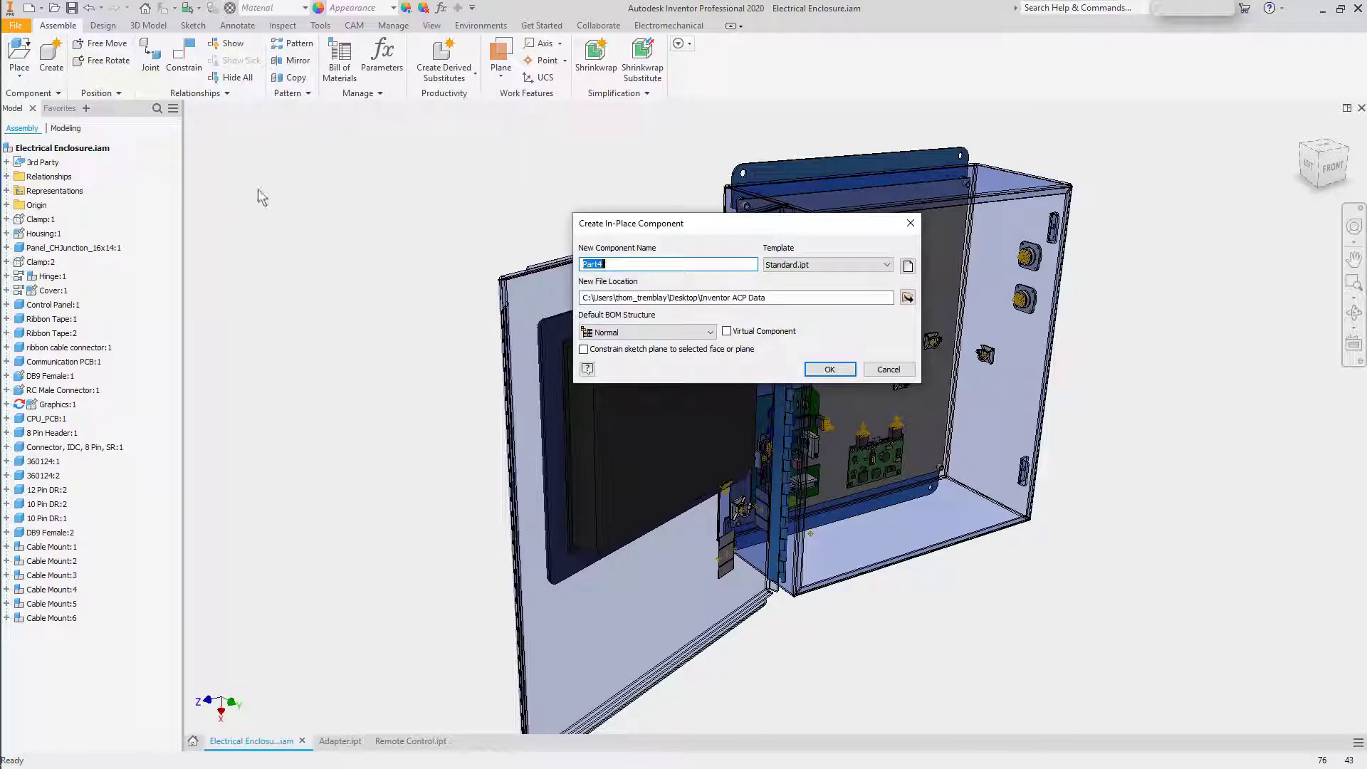
pyautogui.write('Cable')
pyautogui.press('Return')
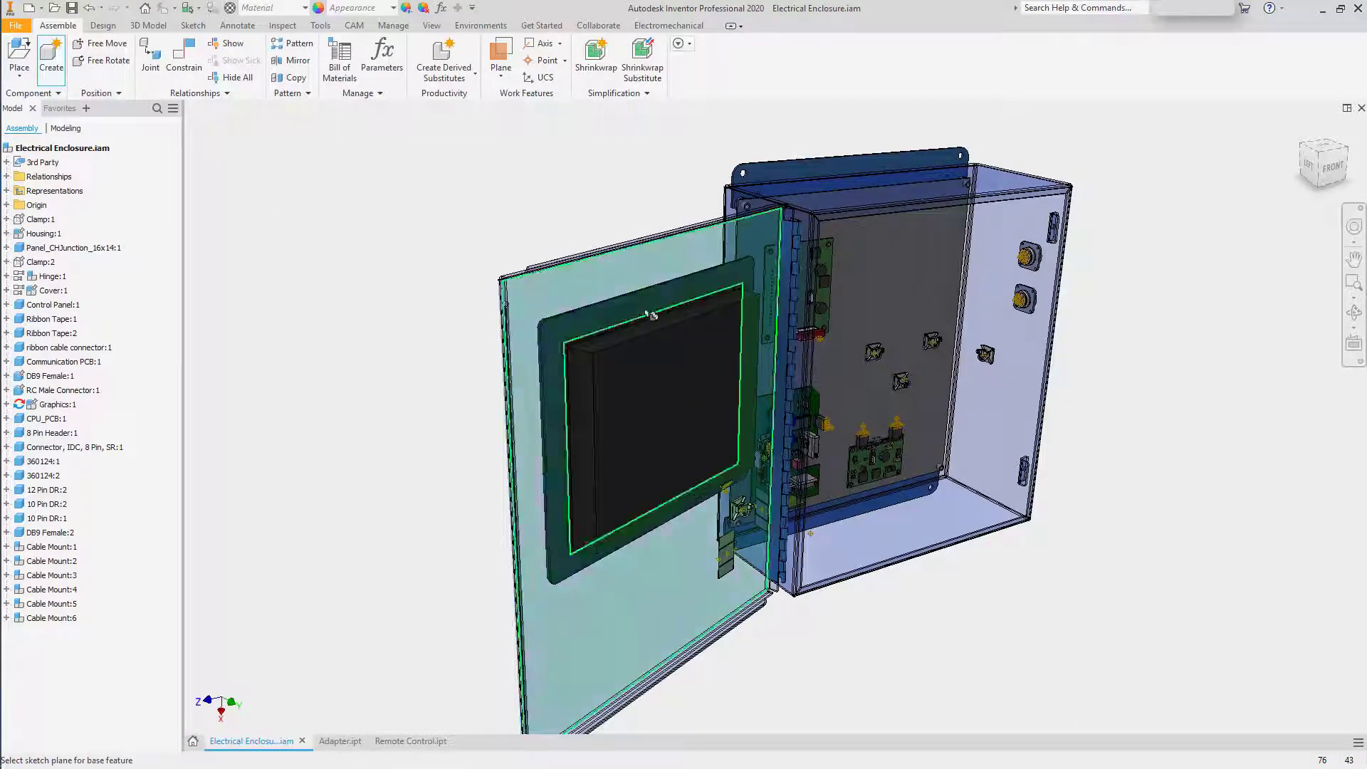
pyautogui.click(873, 317)
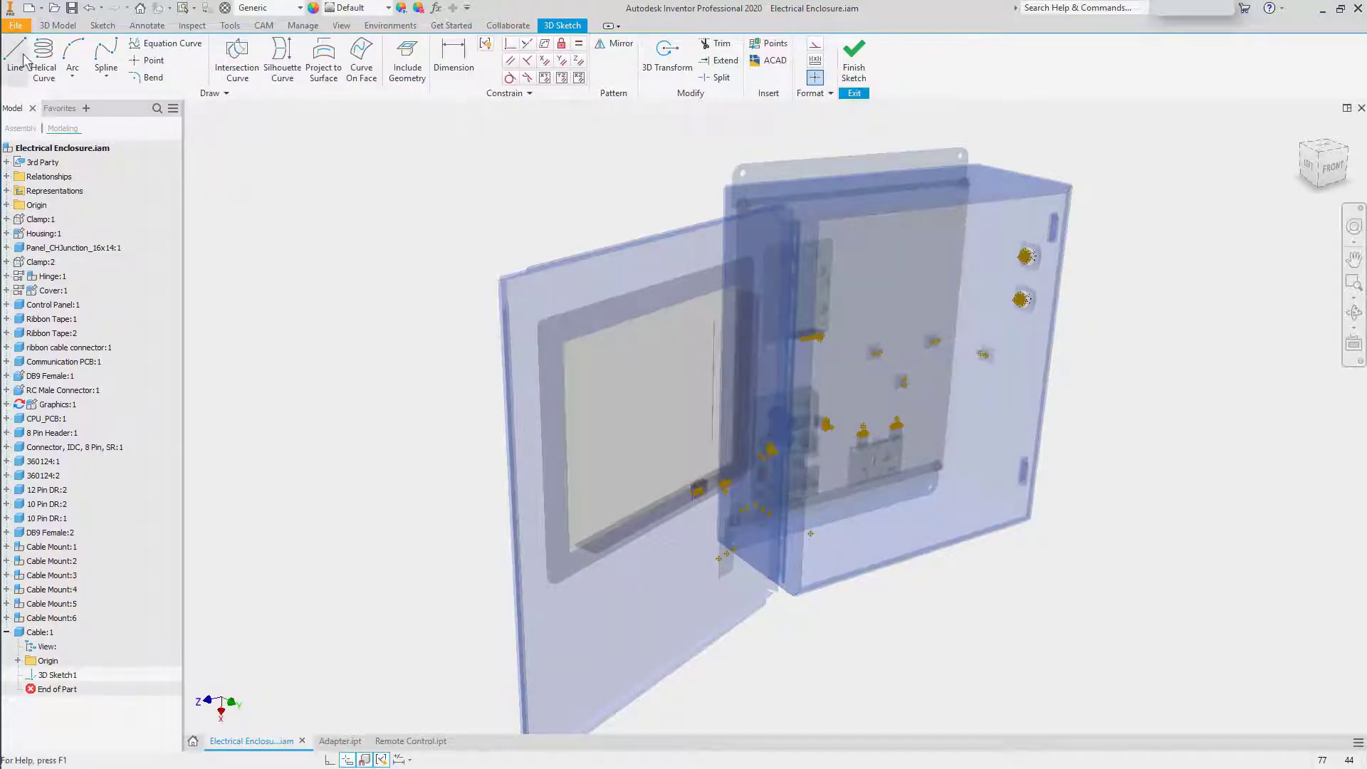
# - Draw a short 3D line between the two work points behind the lower round connector, and restart the line for a separate segment
pyautogui.click(24, 60)
pyautogui.scroll(3, 777, 349)
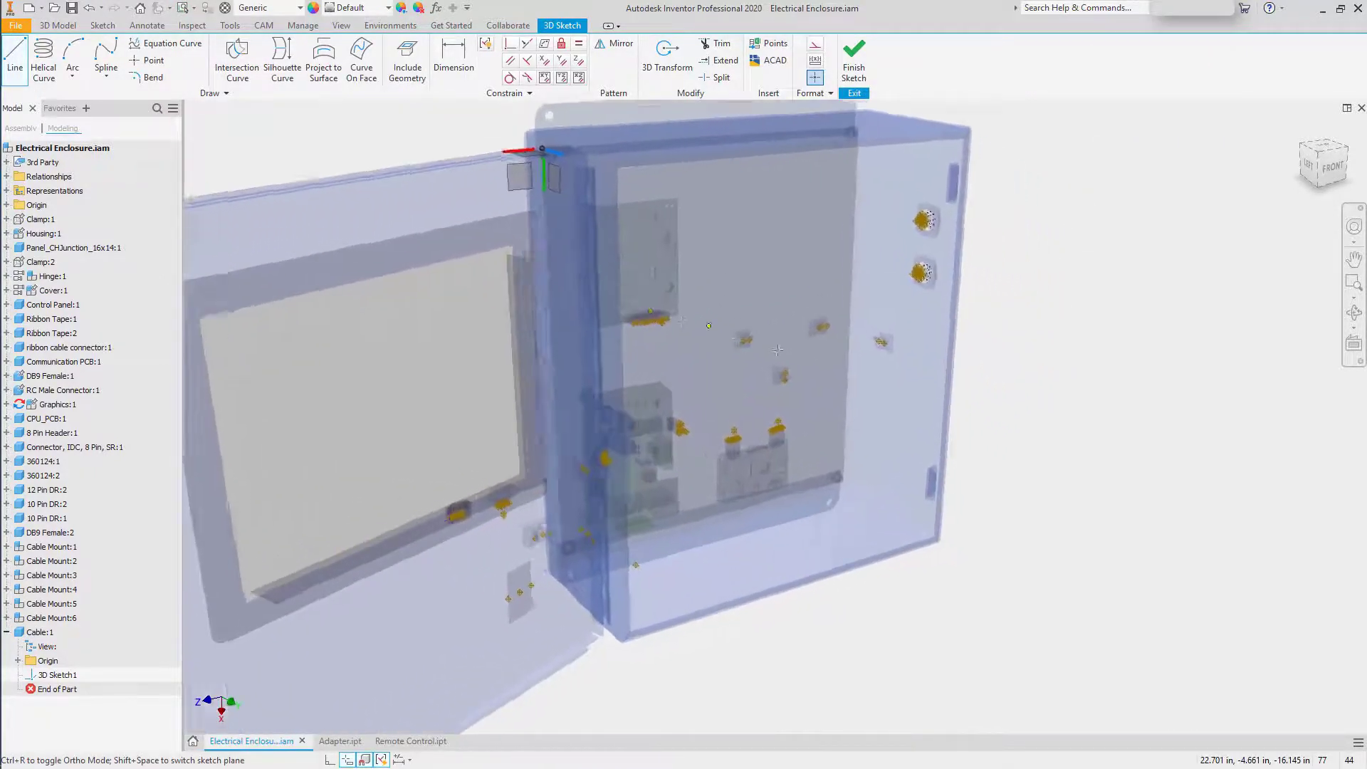
pyautogui.scroll(10, 777, 349)
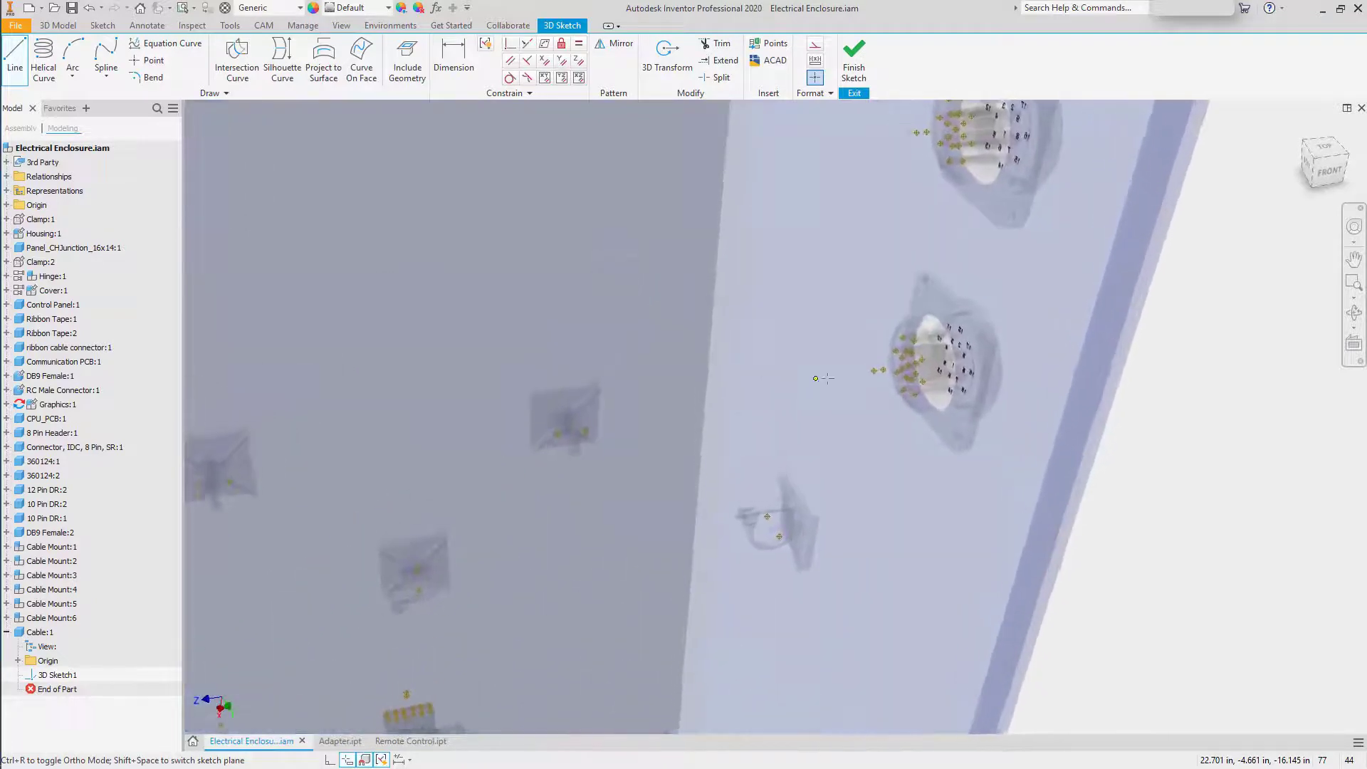
pyautogui.click(881, 377)
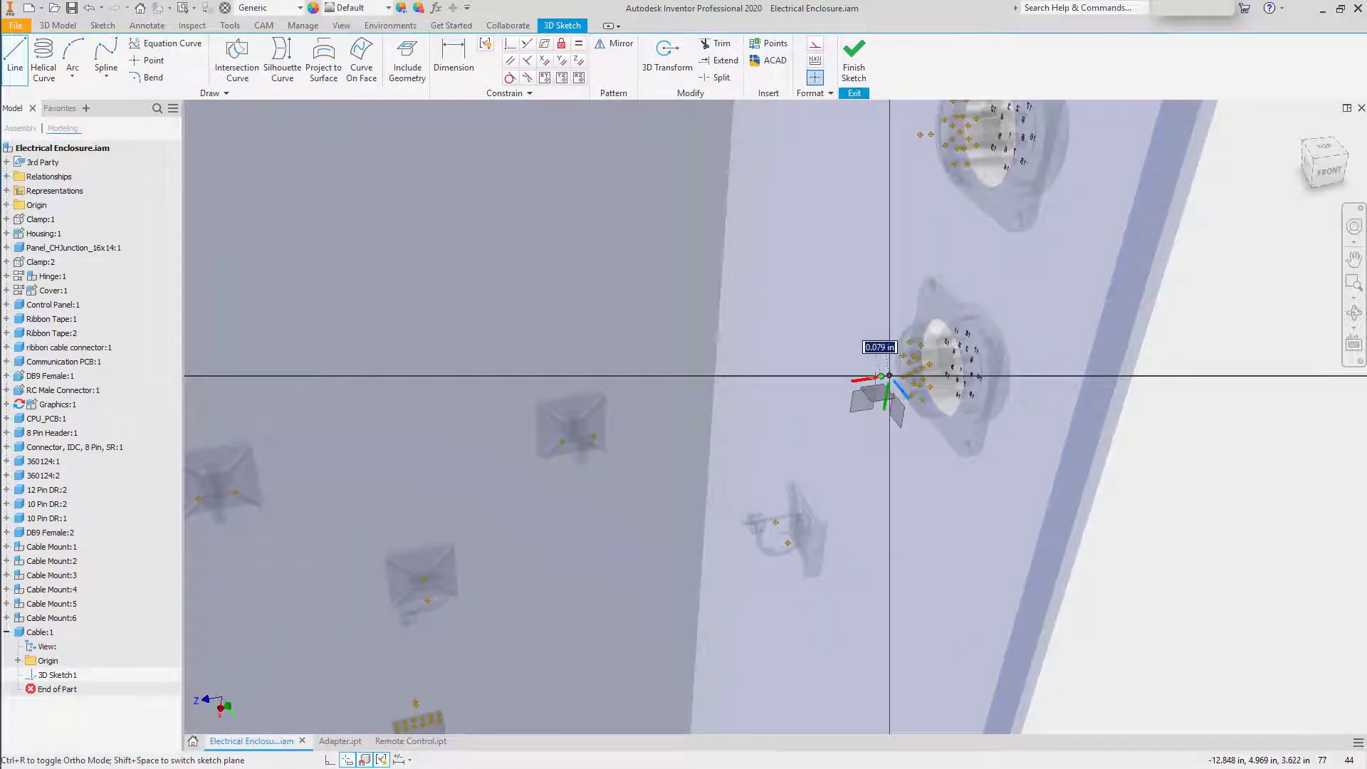
pyautogui.rightClick(852, 426)
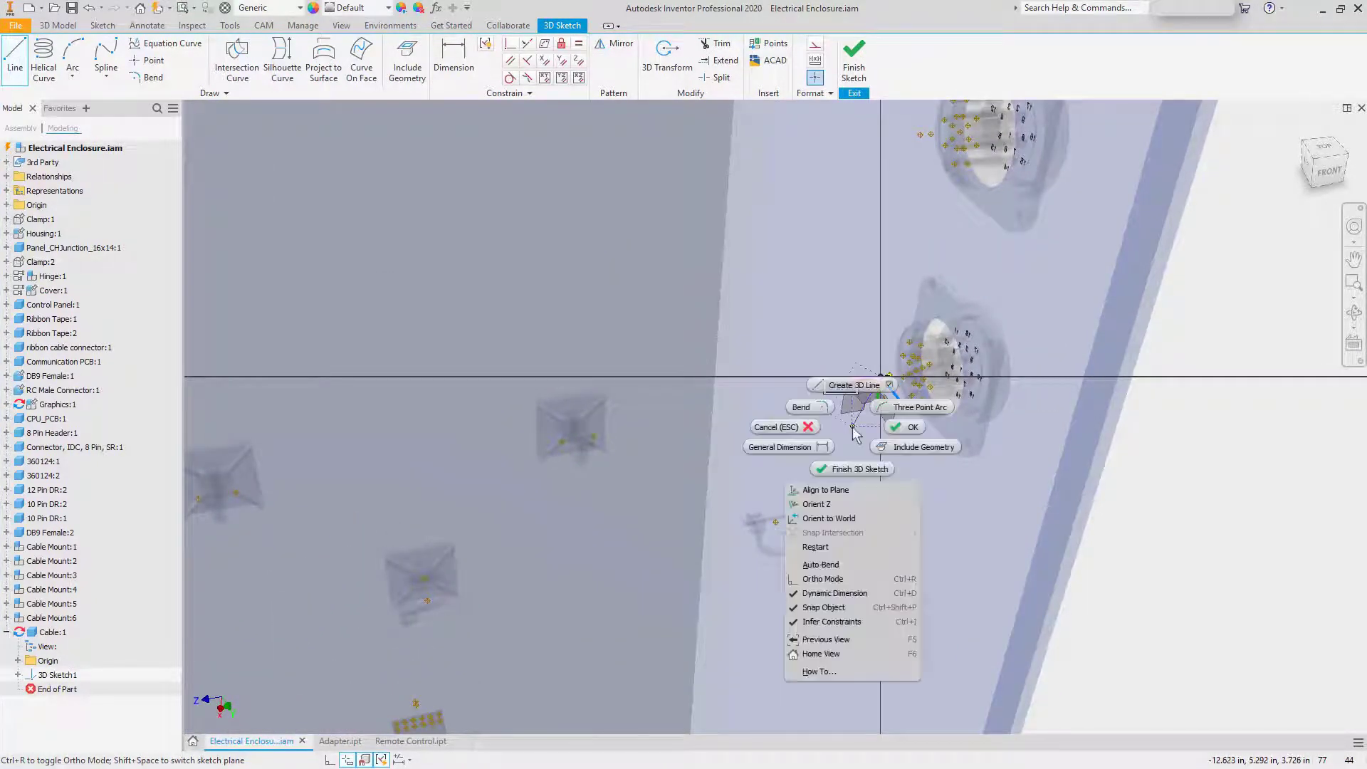
pyautogui.click(843, 391)
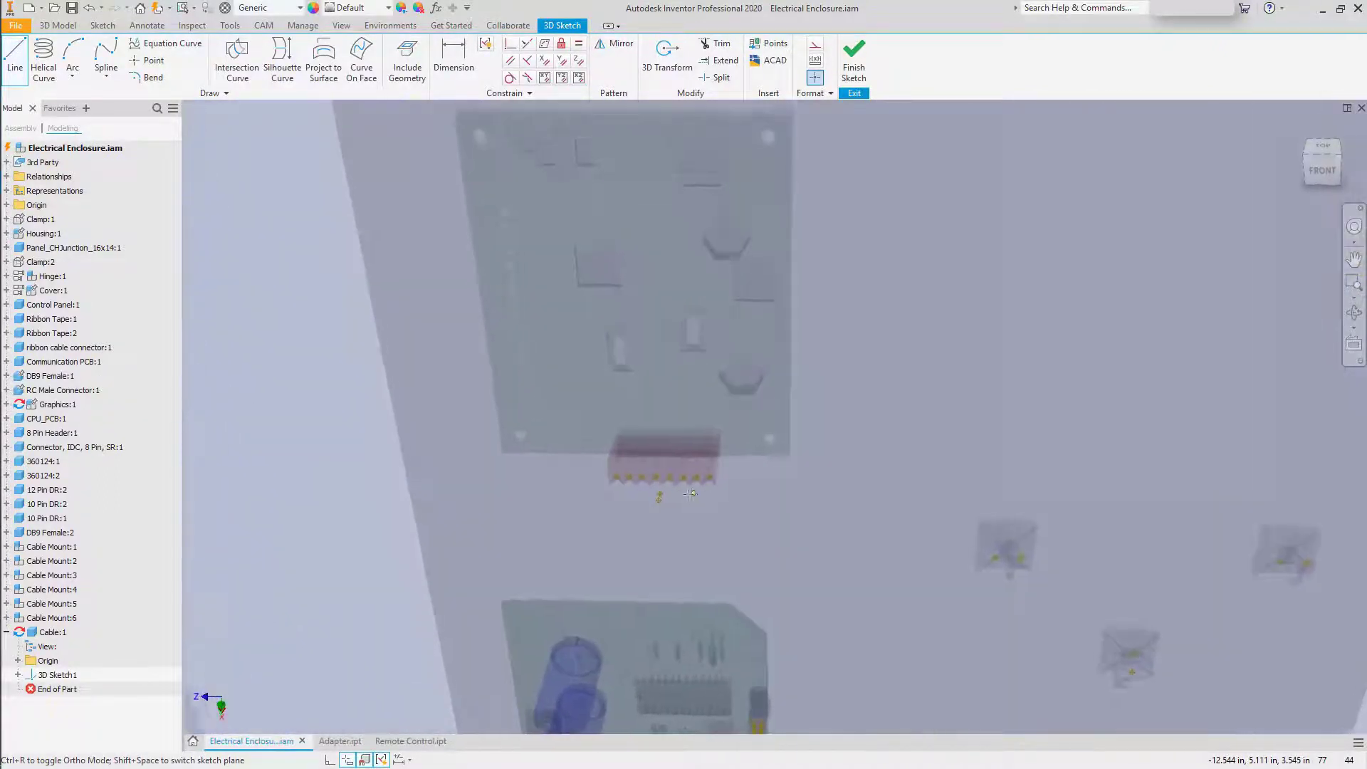
# - Draw a second short 3D line between the two work points in front of the red pin header on the circuit board
pyautogui.click(628, 537)
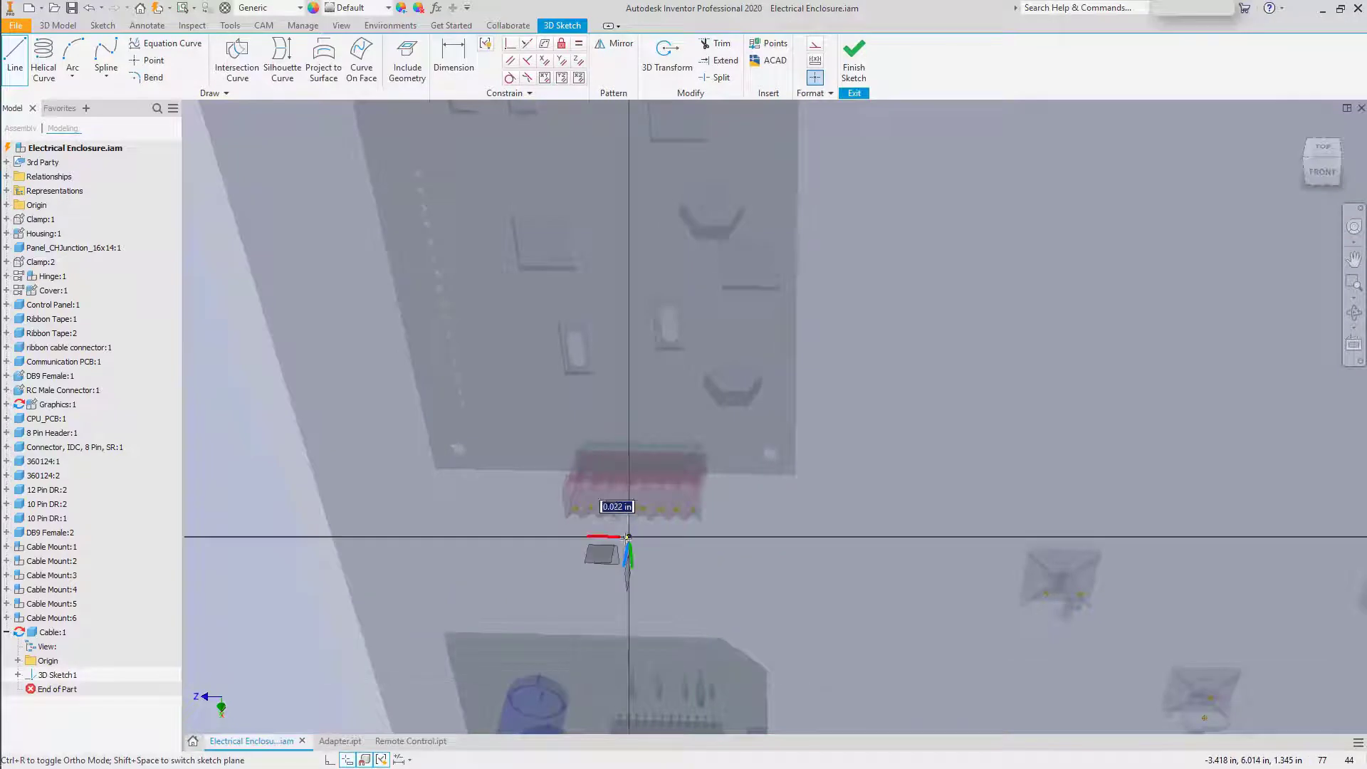
pyautogui.click(627, 547)
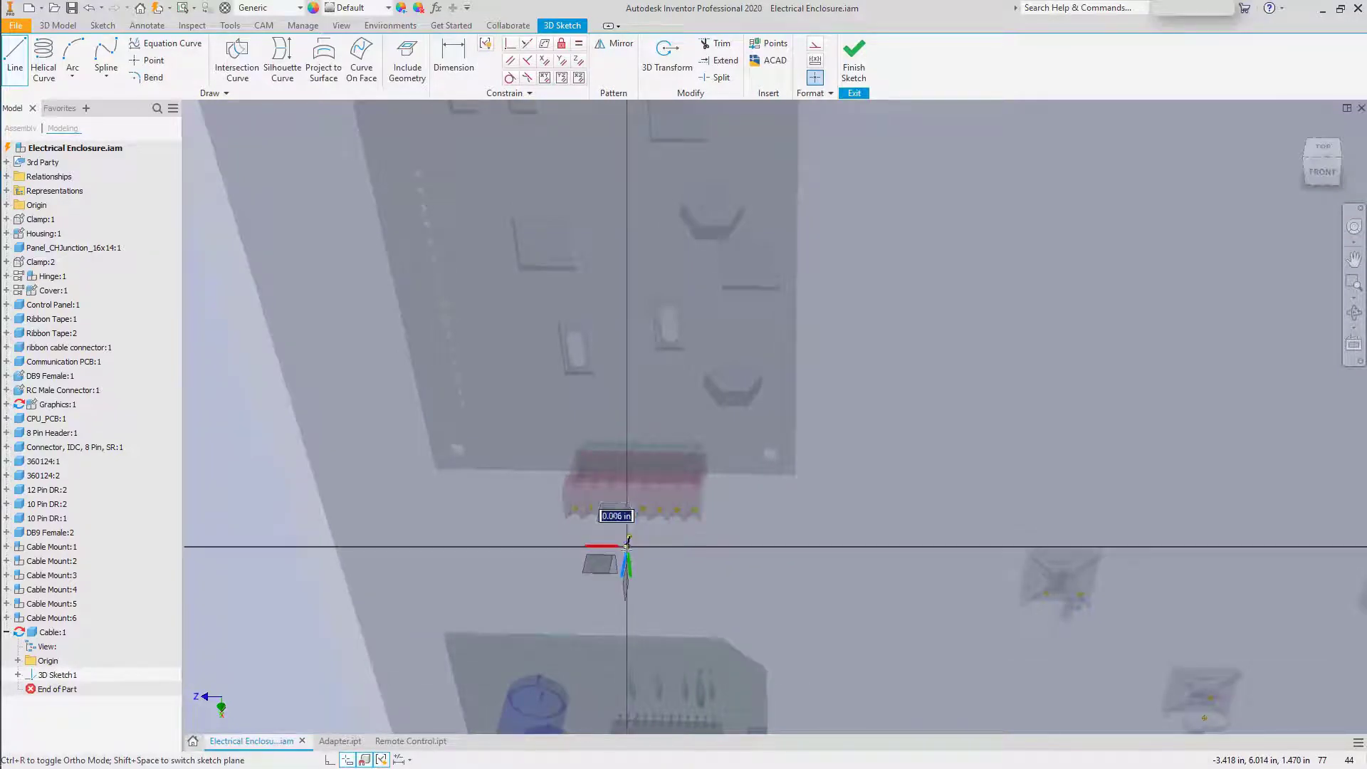
pyautogui.rightClick(659, 564)
pyautogui.click(697, 567)
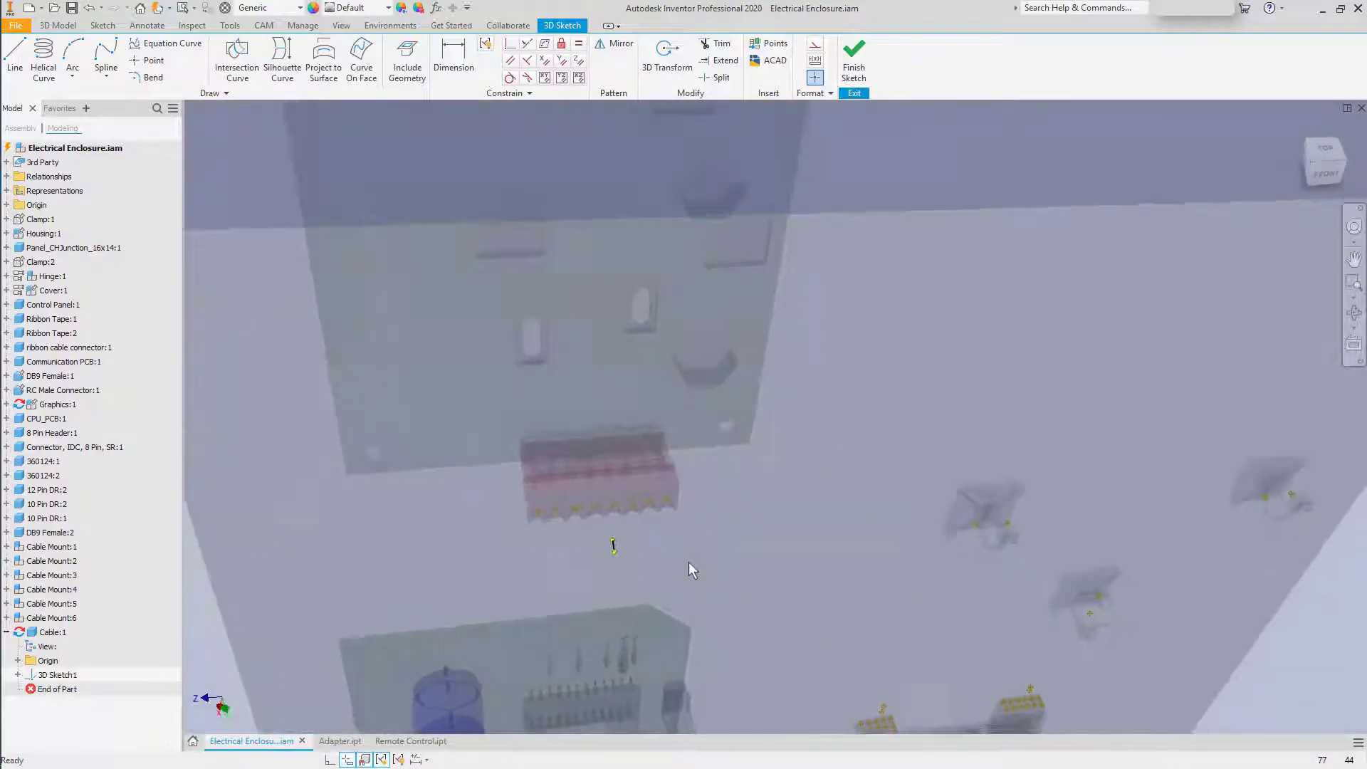
# - Start an interpolation spline at the outer end of the pin header's line, enable Ortho Mode, and place a point straight out from the header
pyautogui.click(106, 56)
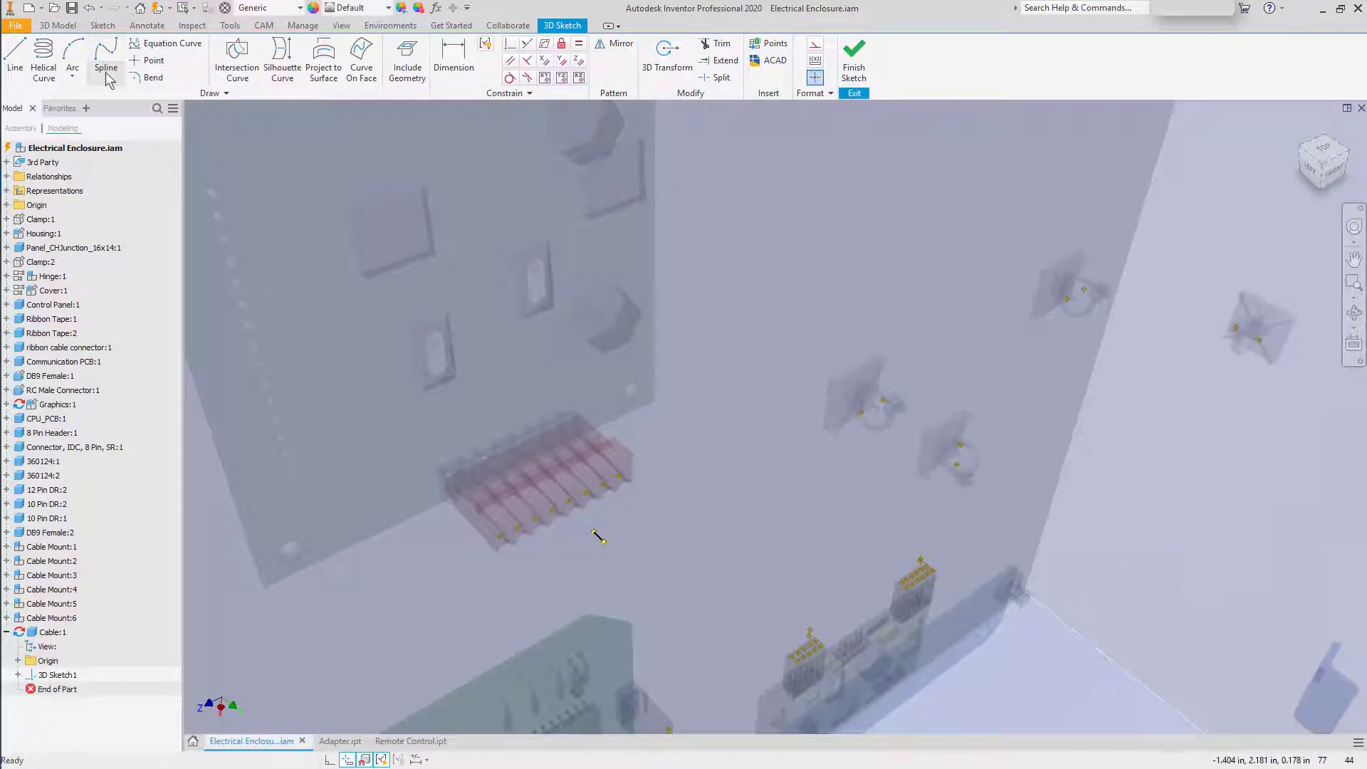
pyautogui.click(109, 79)
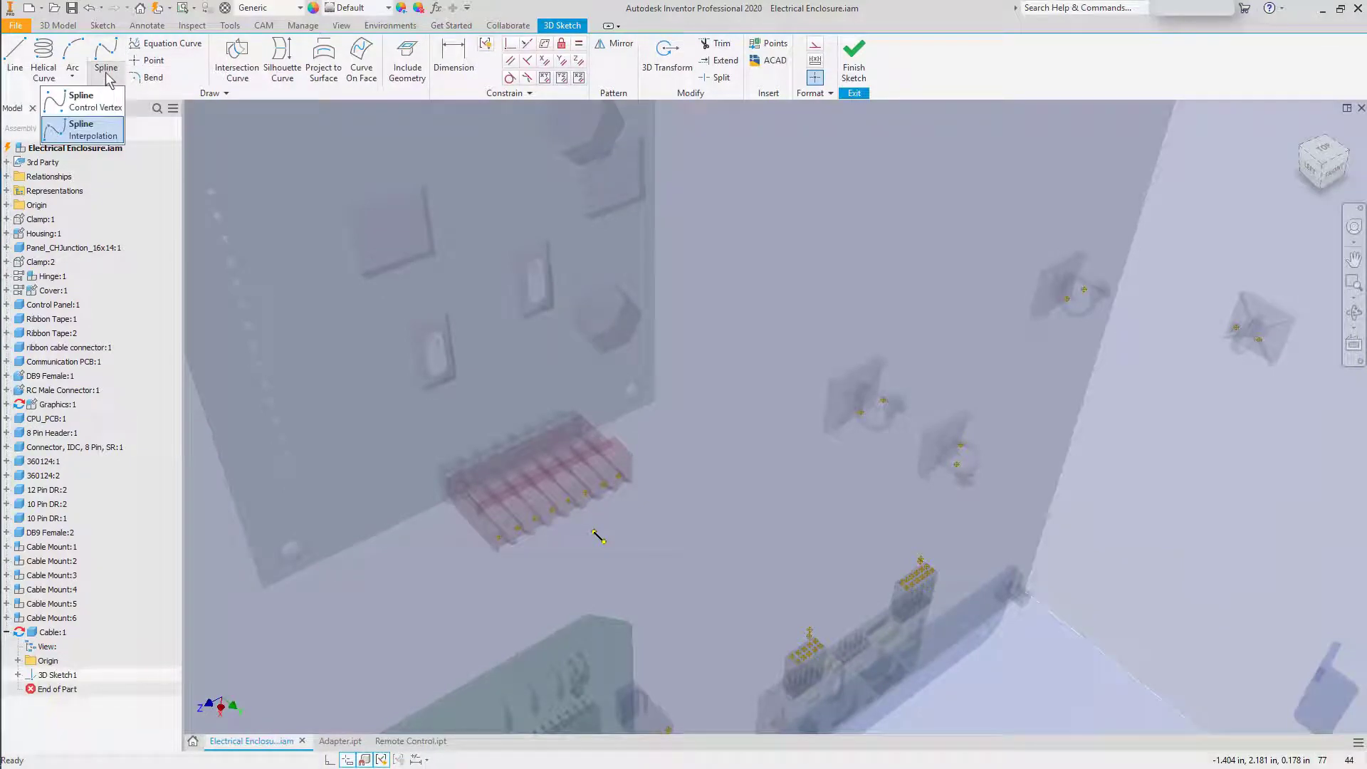
pyautogui.click(112, 63)
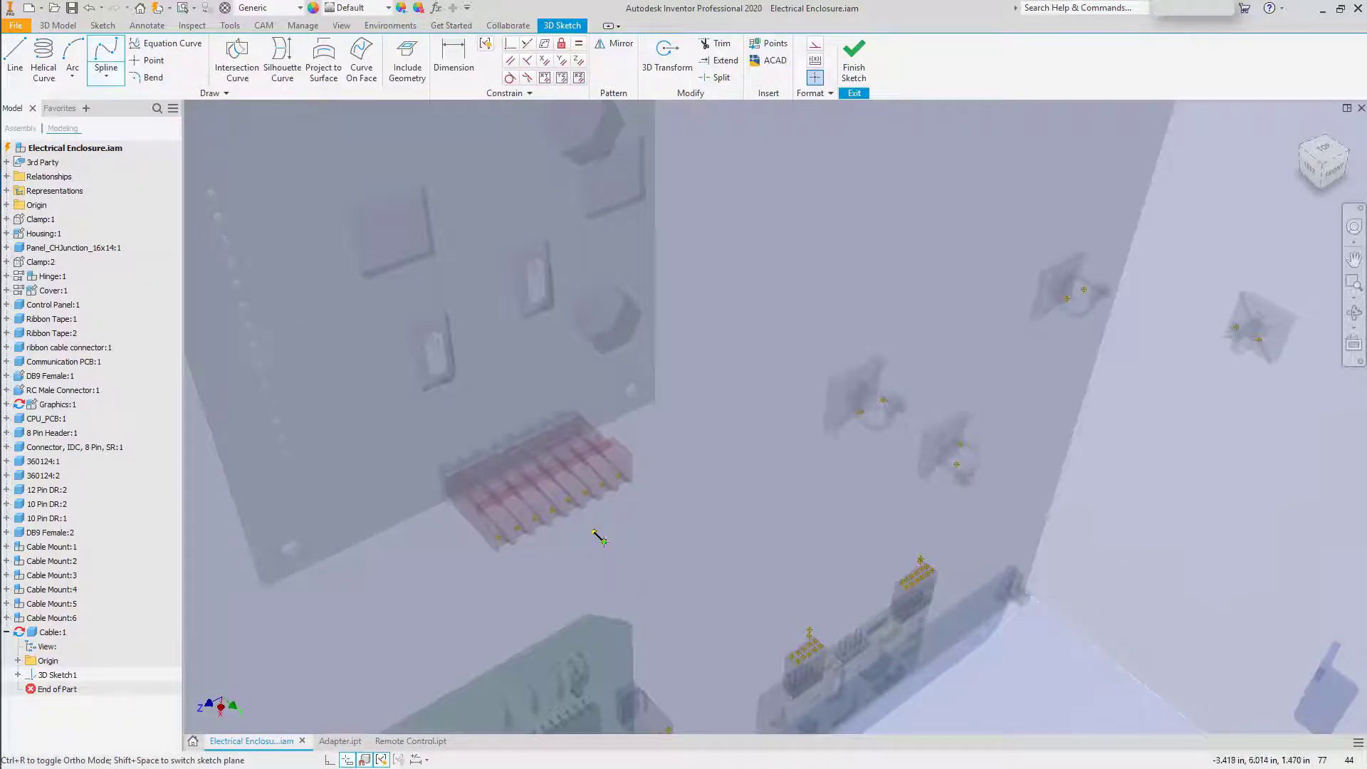
pyautogui.click(602, 541)
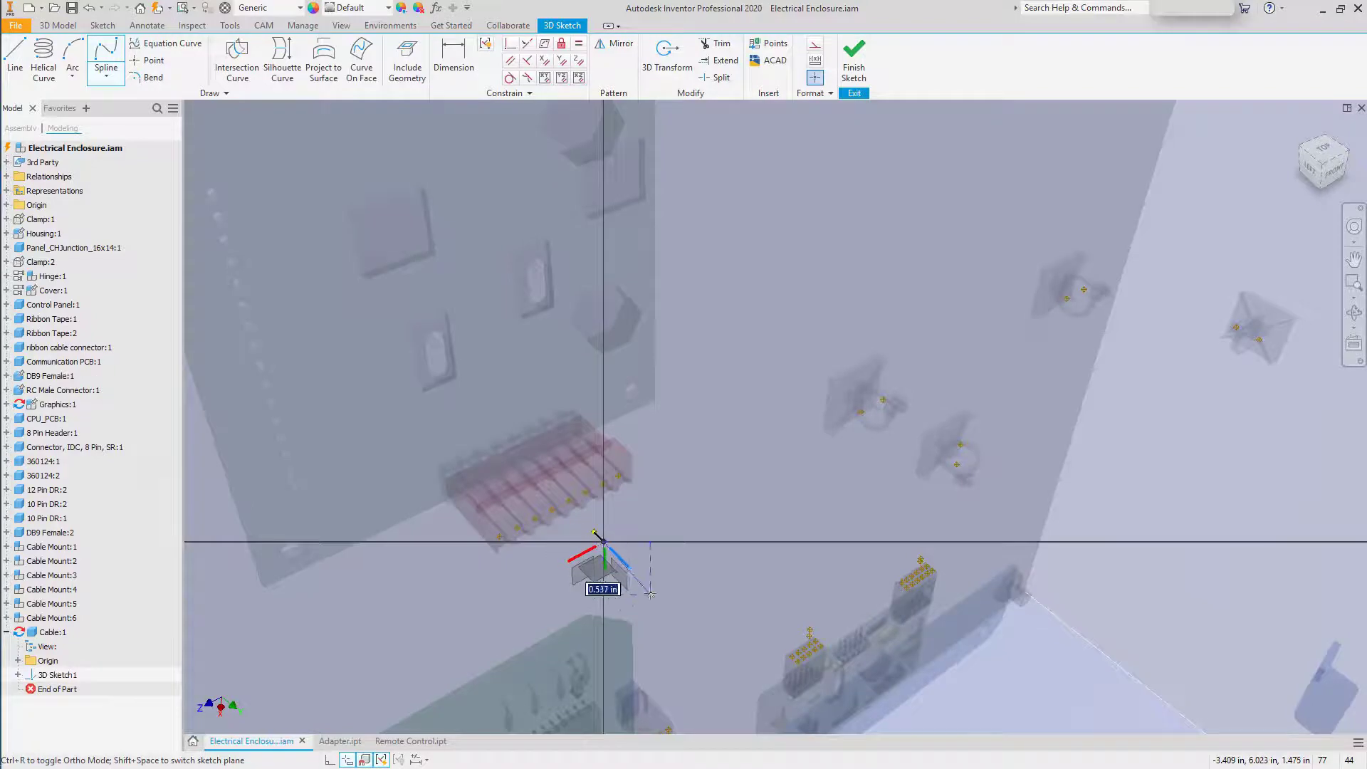
pyautogui.rightClick(739, 466)
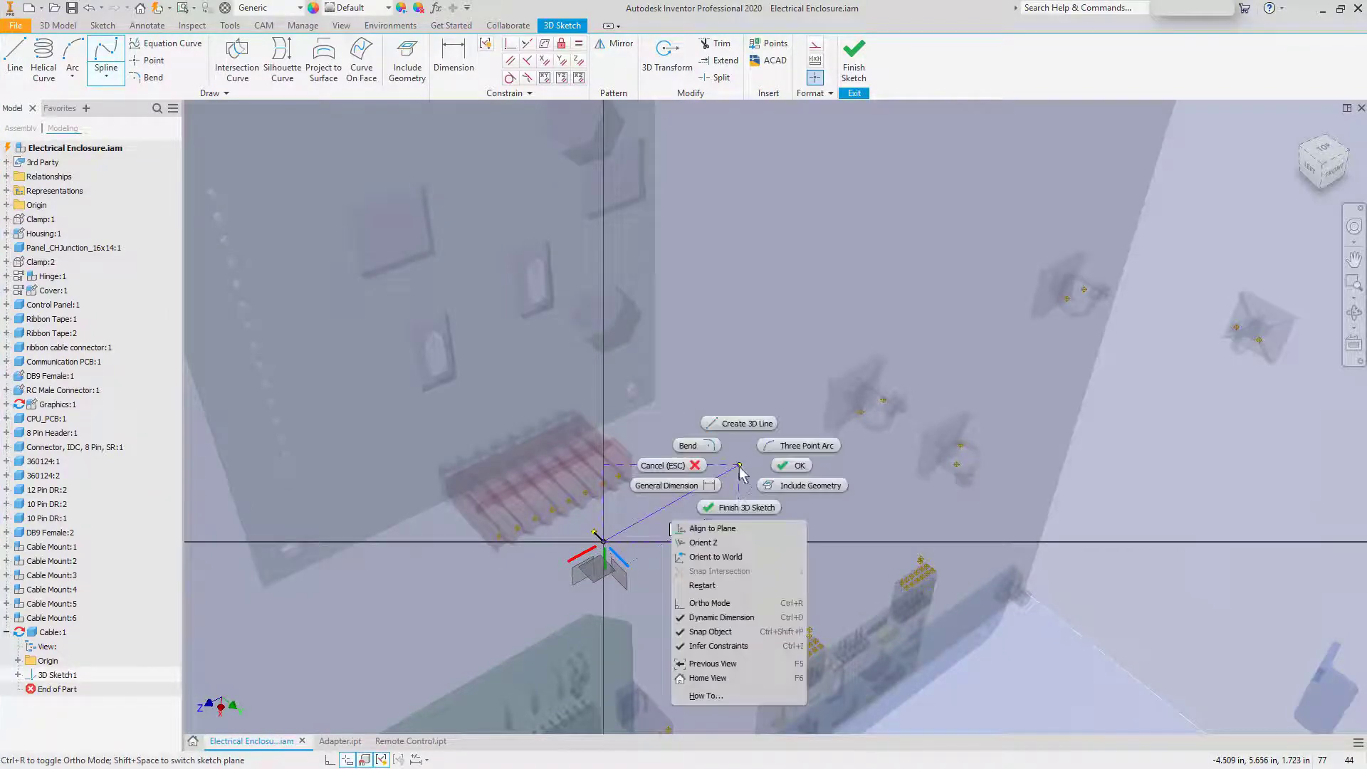
pyautogui.click(710, 603)
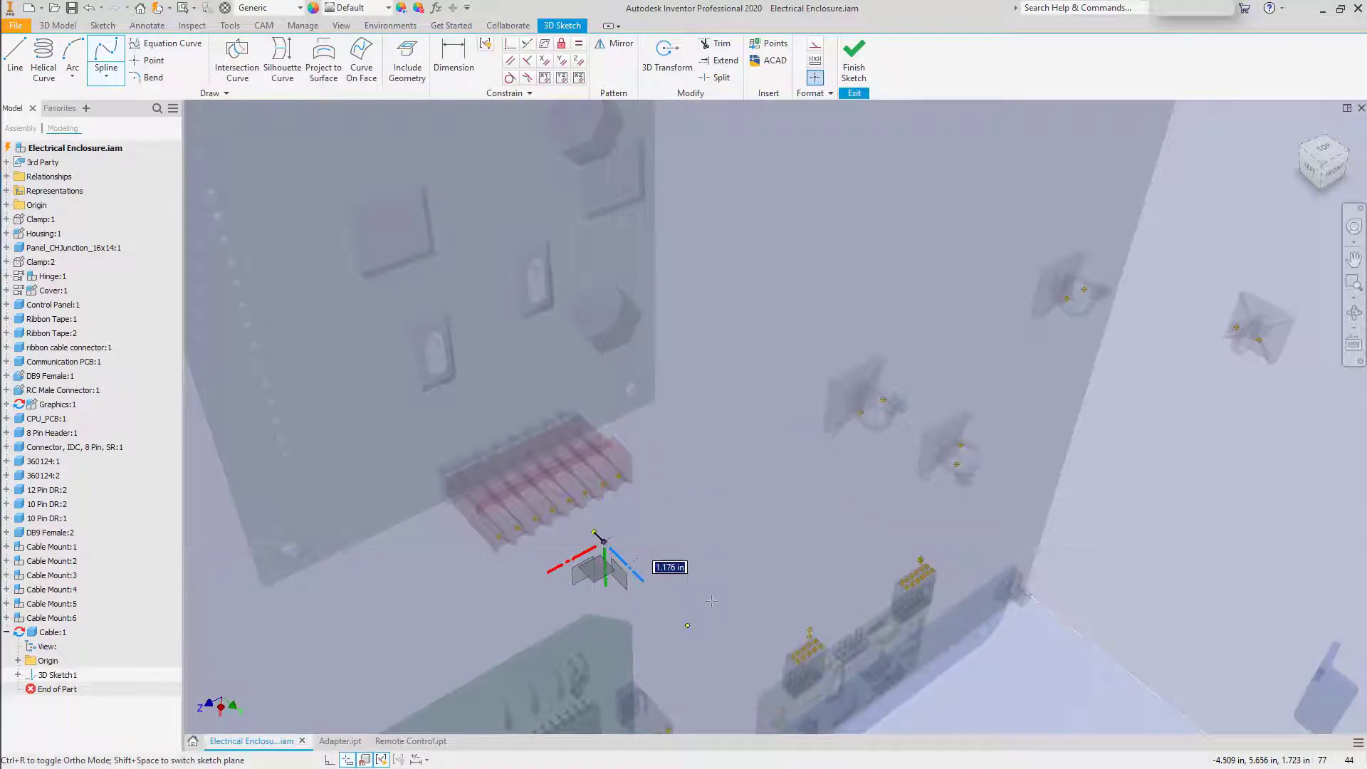
pyautogui.click(677, 612)
# - Add two more spline points that arch the cable path away from the circuit board toward the nearest cable mount
pyautogui.keyDown('shift'); pyautogui.moveTo(688, 594); pyautogui.dragTo(755, 415, button='middle'); pyautogui.keyUp('shift')
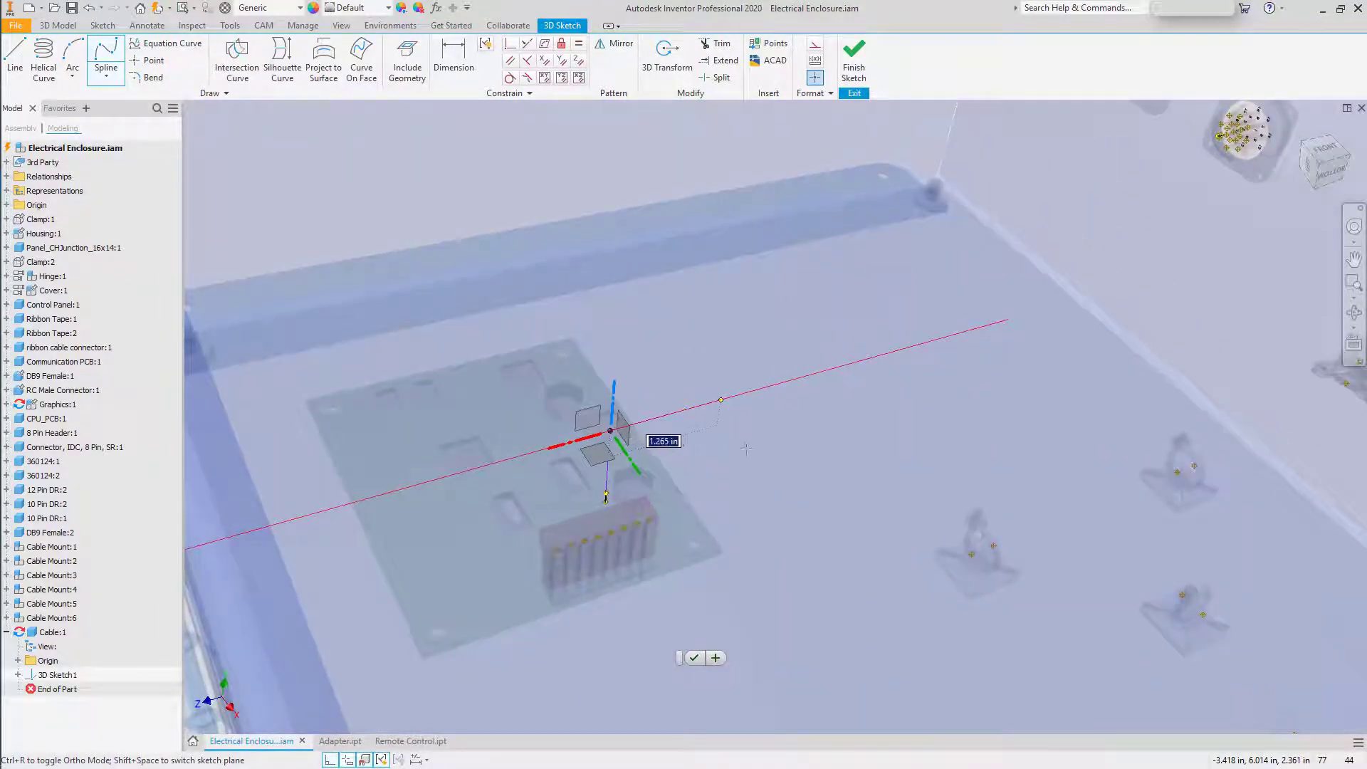
pyautogui.click(769, 386)
pyautogui.keyDown('shift'); pyautogui.moveTo(779, 404); pyautogui.dragTo(794, 409, button='middle'); pyautogui.keyUp('shift')
pyautogui.click(864, 479)
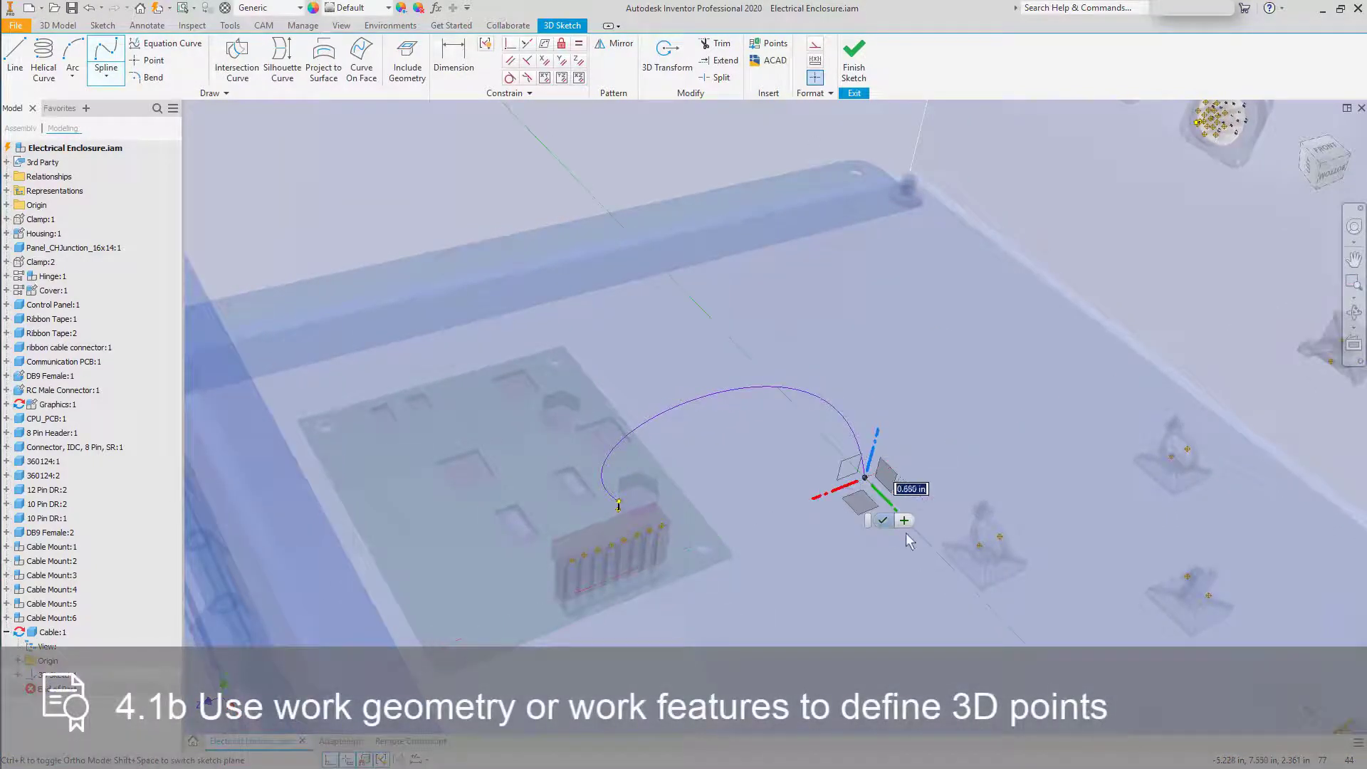
# - Route the spline through the two adjacent cable mounts on the back panel and on to the cable mount on the side wall
pyautogui.click(979, 546)
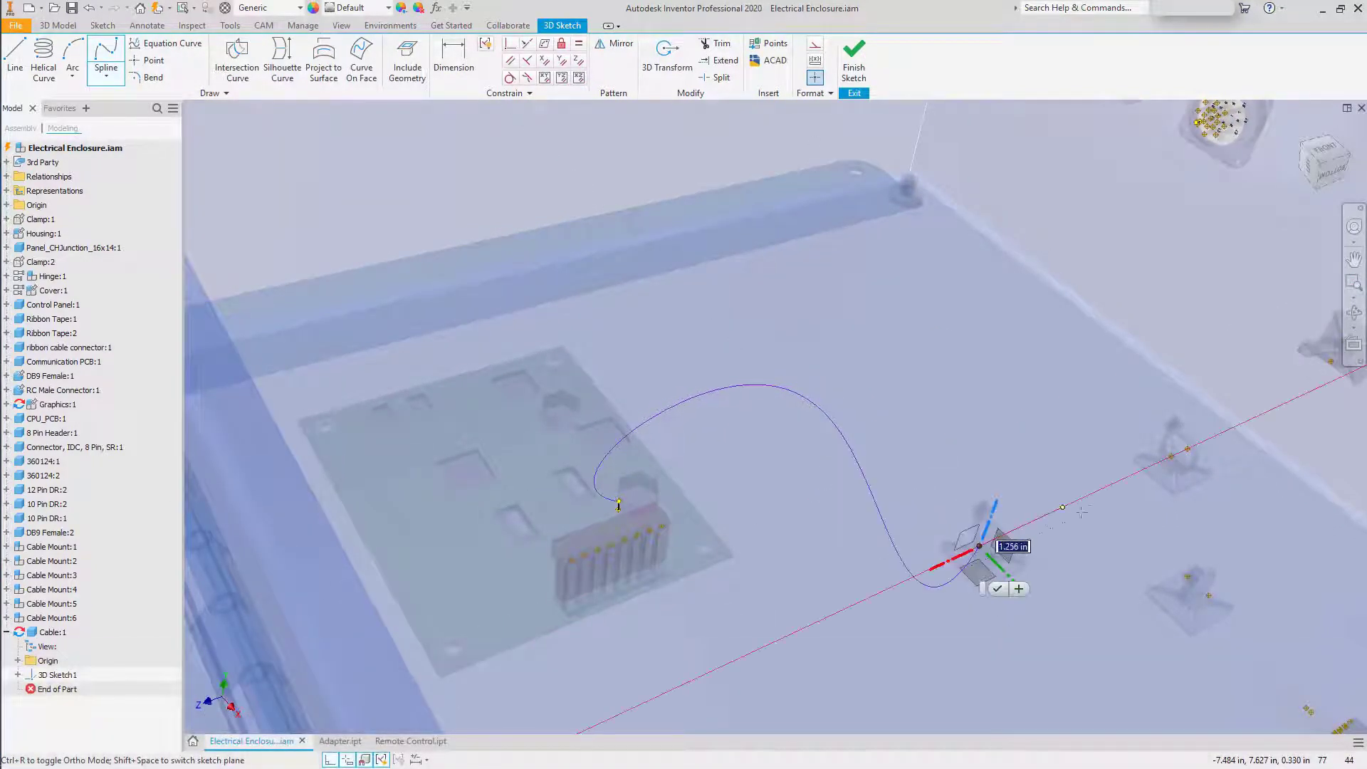
pyautogui.click(1170, 456)
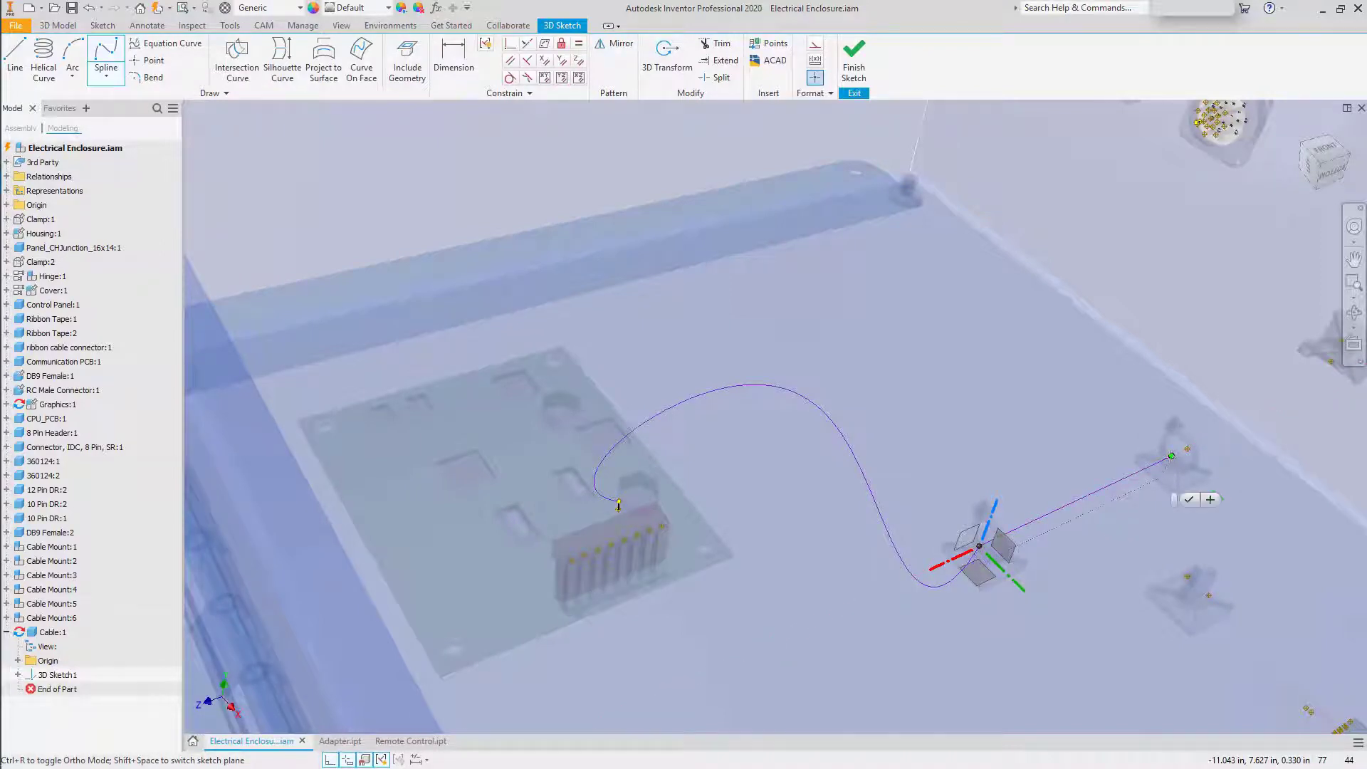
pyautogui.moveTo(1058, 420); pyautogui.dragTo(675, 553, button='middle')
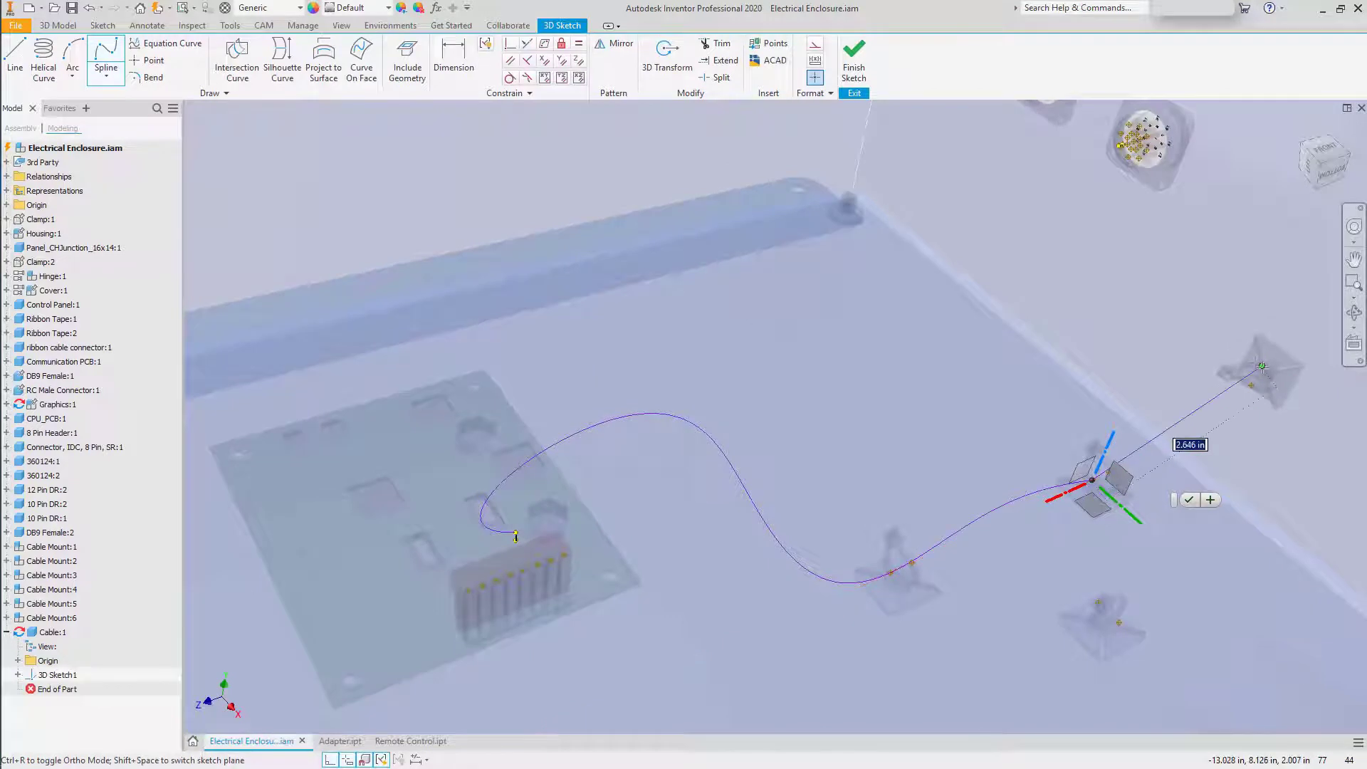
pyautogui.click(1255, 365)
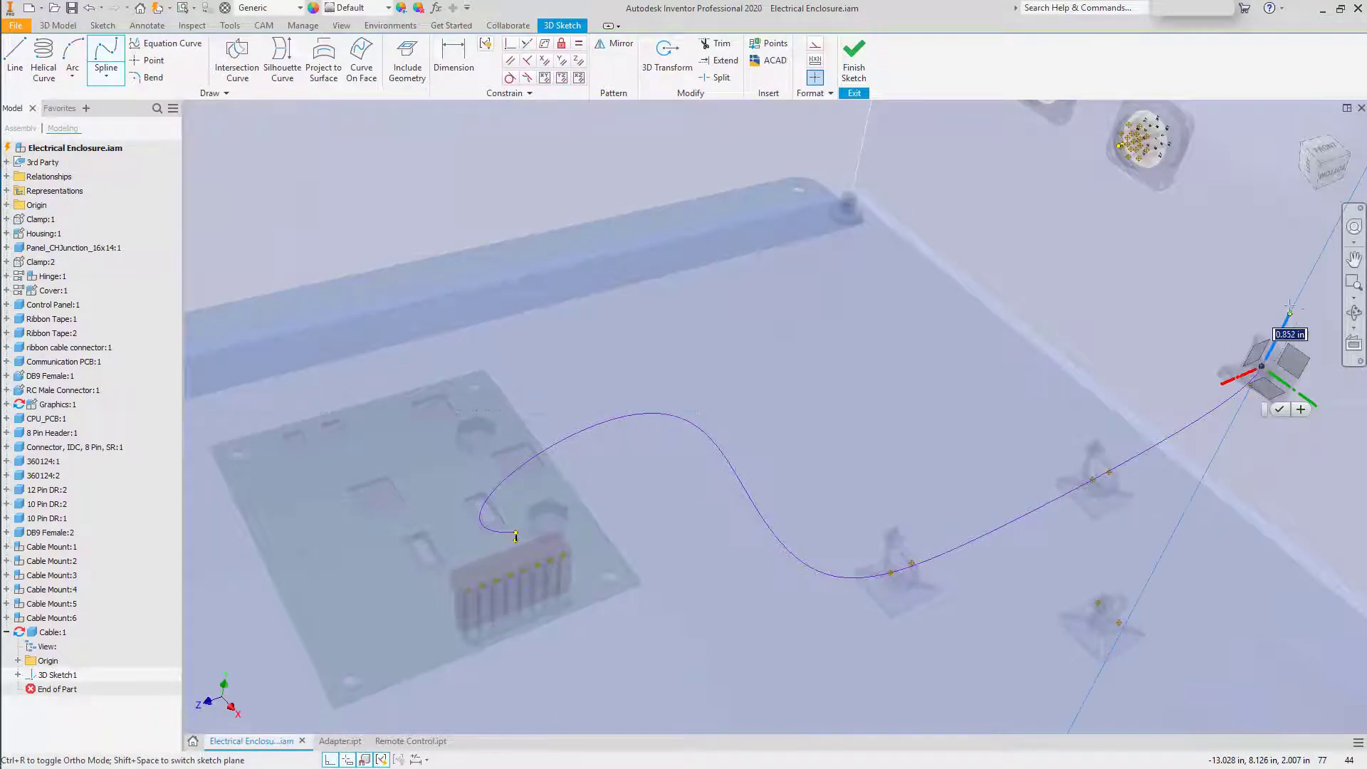
# - Loop the spline freely past the side-wall cable mount and finish it at the end of the lower round connector's short line
pyautogui.click(1304, 279)
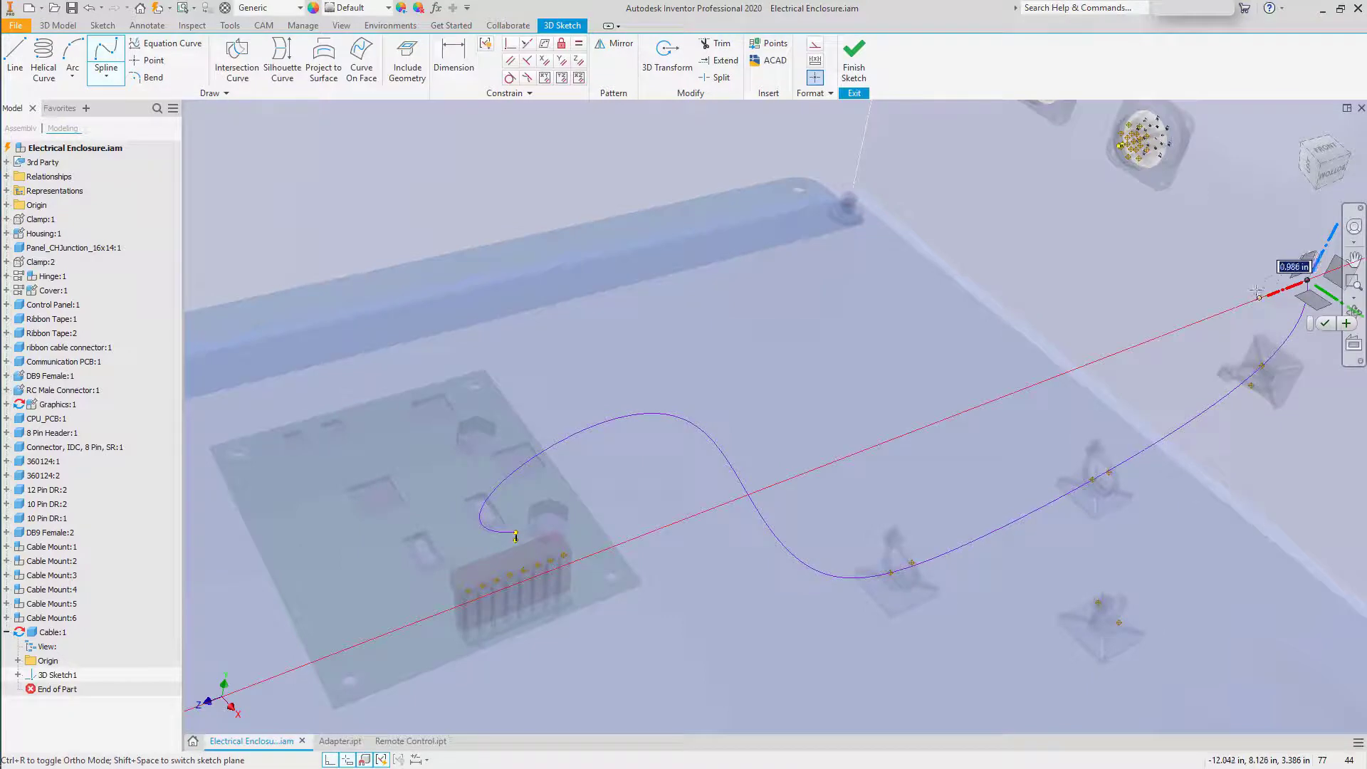
pyautogui.moveTo(1279, 294); pyautogui.dragTo(1102, 329, button='middle')
pyautogui.moveTo(1045, 433); pyautogui.dragTo(906, 523, button='middle')
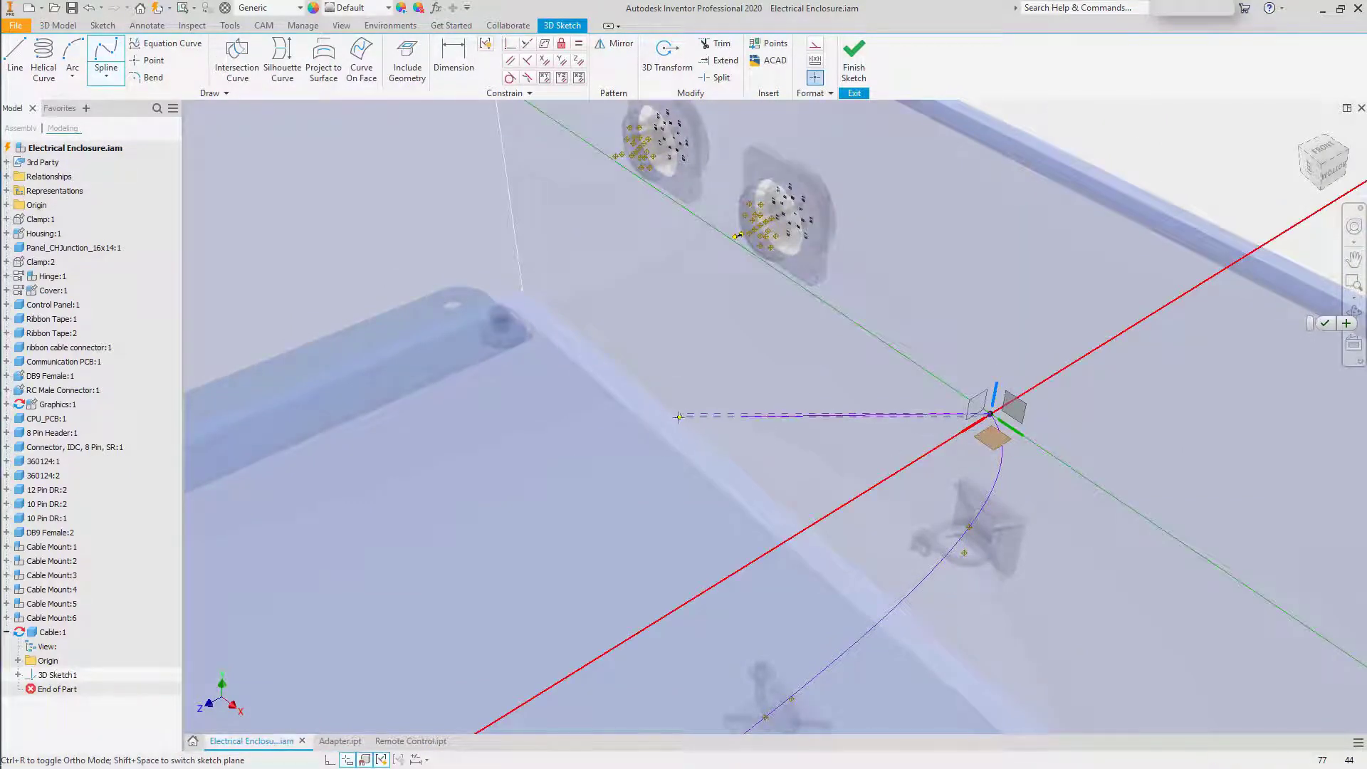
pyautogui.click(701, 421)
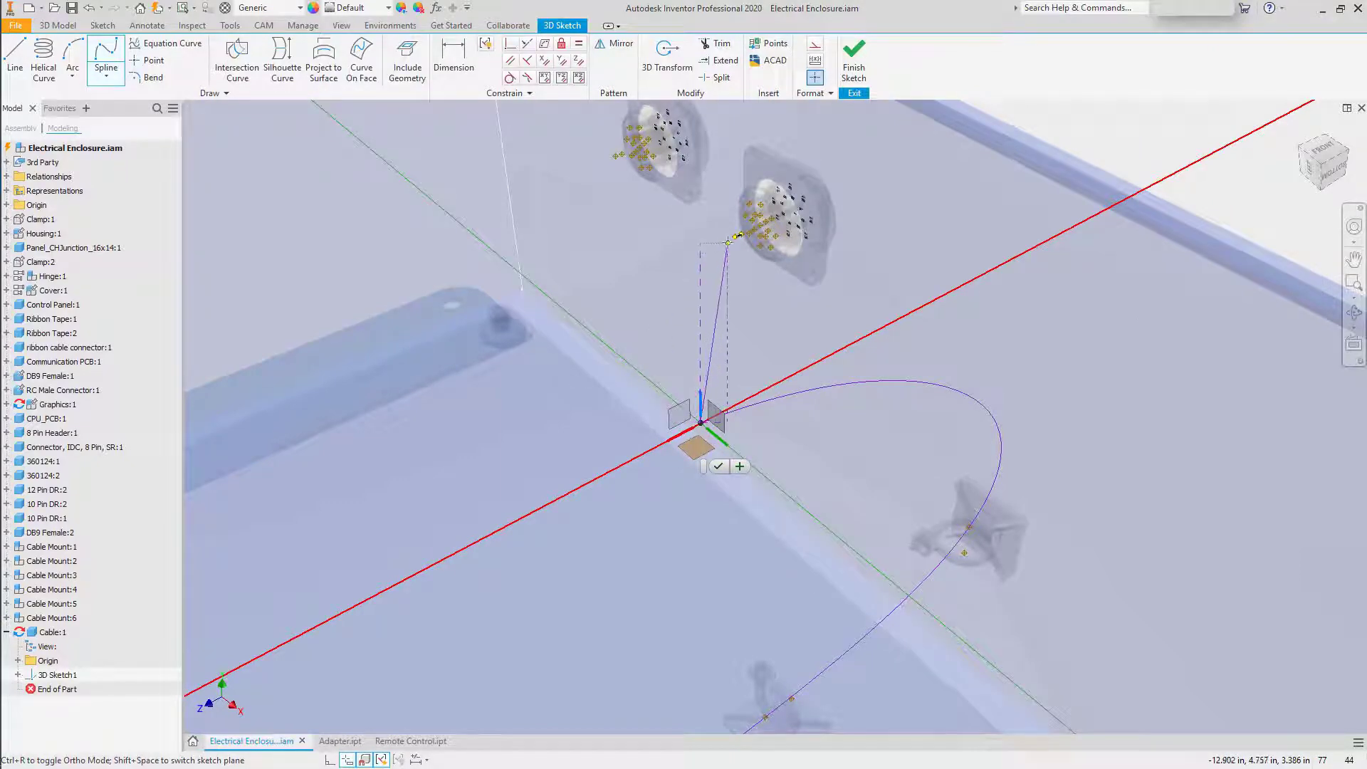
pyautogui.click(736, 238)
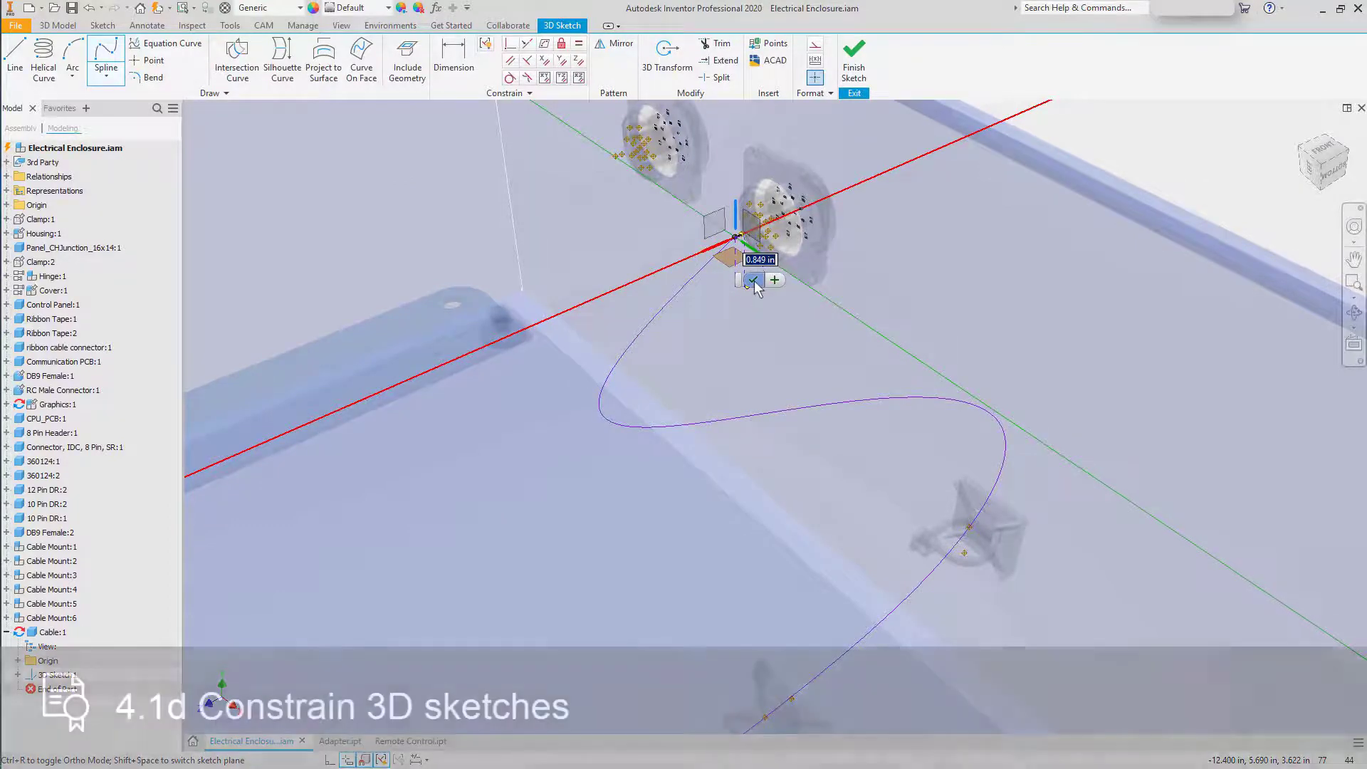
pyautogui.click(755, 280)
# - Apply a Tangent constraint between the spline and the short line at the lower round connector
pyautogui.scroll(3, 712, 221)
pyautogui.scroll(2, 734, 217)
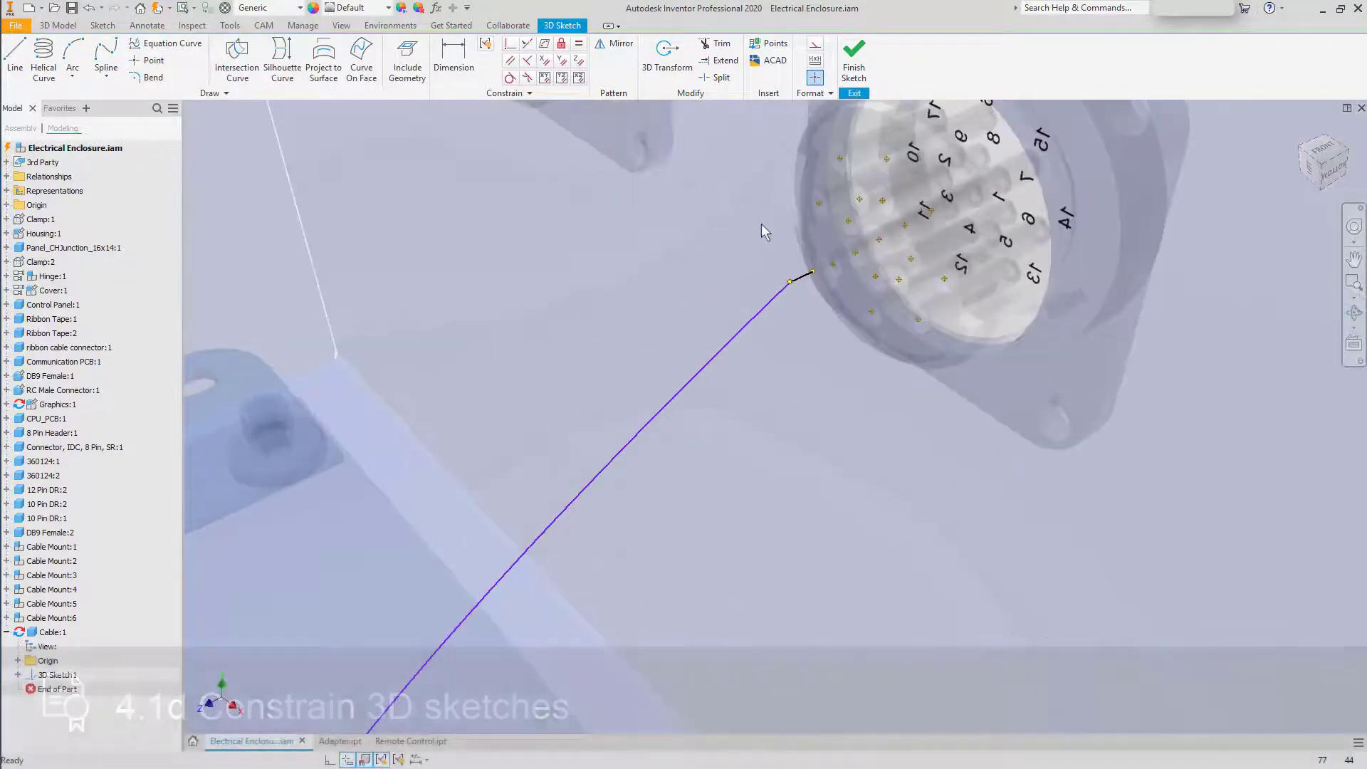
pyautogui.click(527, 78)
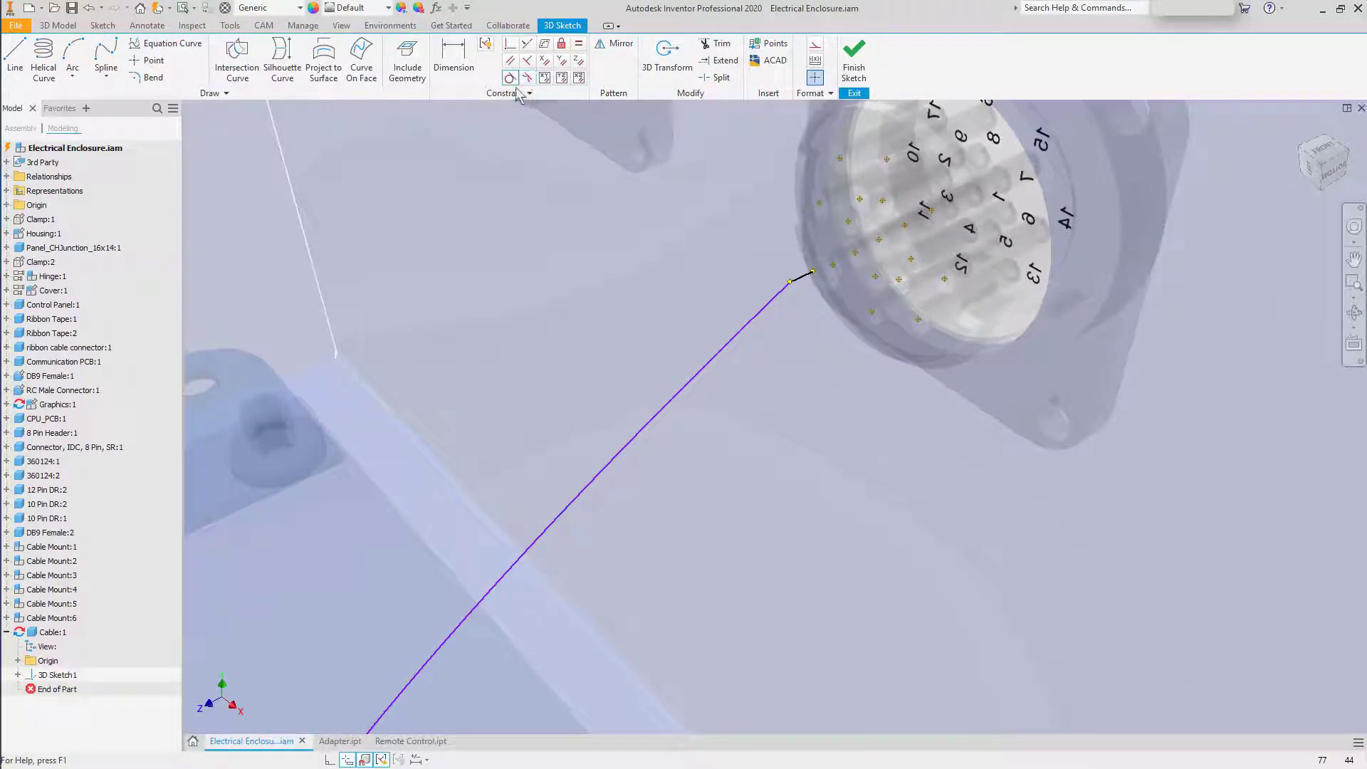
pyautogui.click(800, 280)
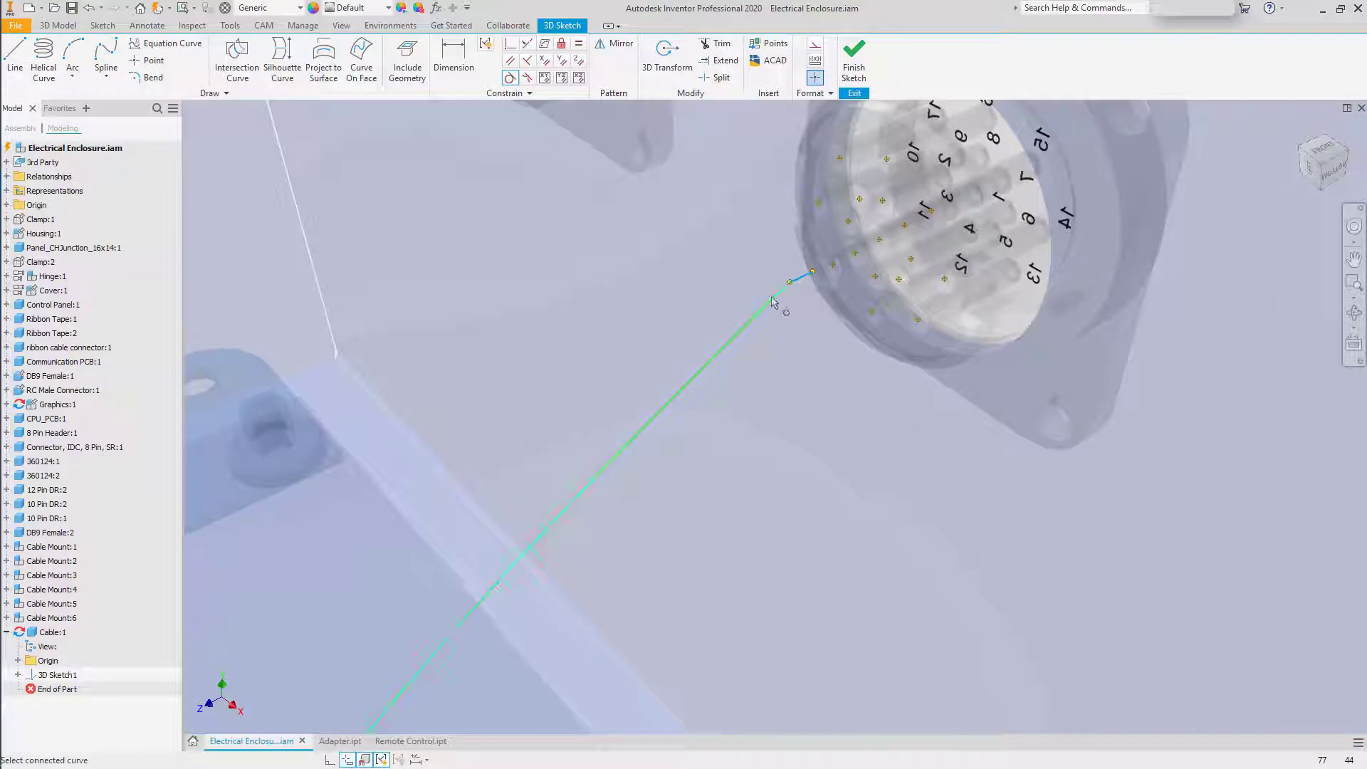
# - Apply a Tangent constraint between the spline and the short line at the circuit board's pin header
pyautogui.scroll(-5, 792, 388)
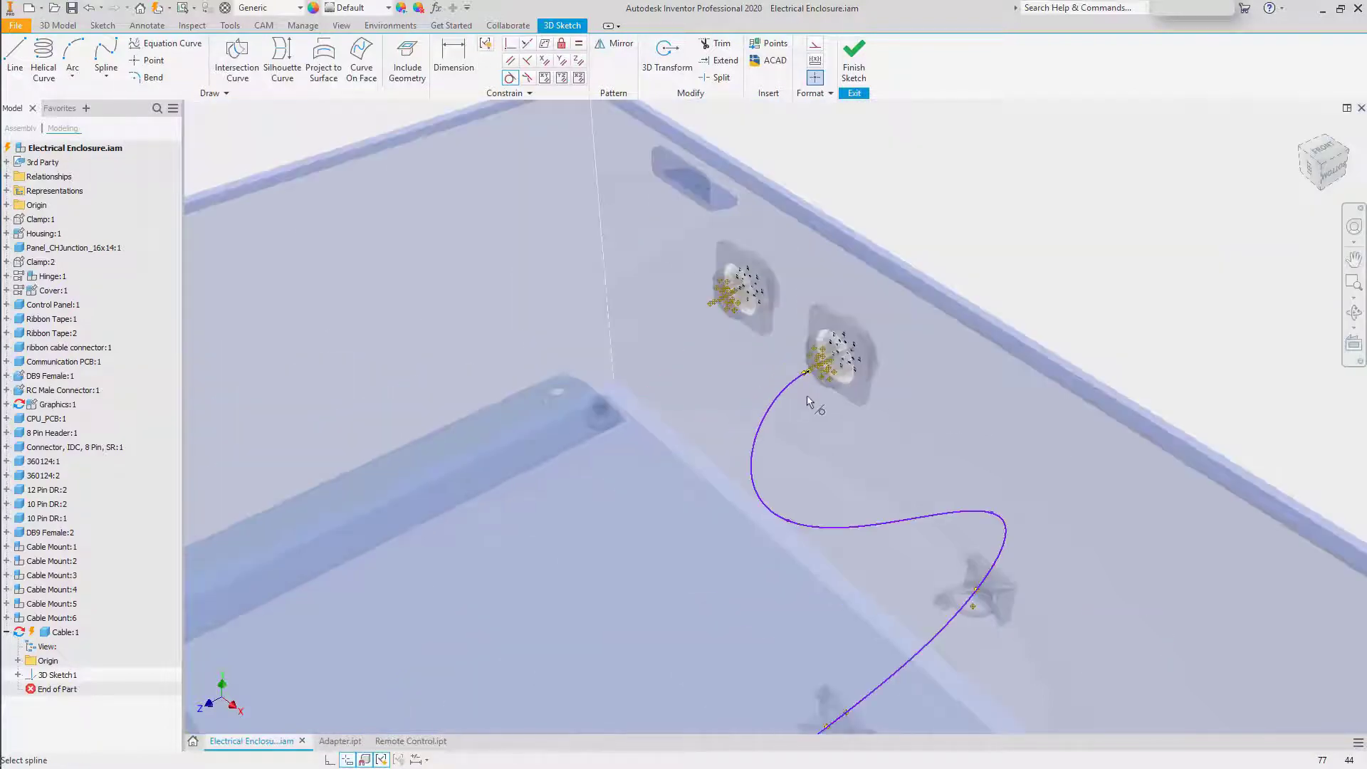
pyautogui.moveTo(609, 581); pyautogui.dragTo(881, 361, button='middle')
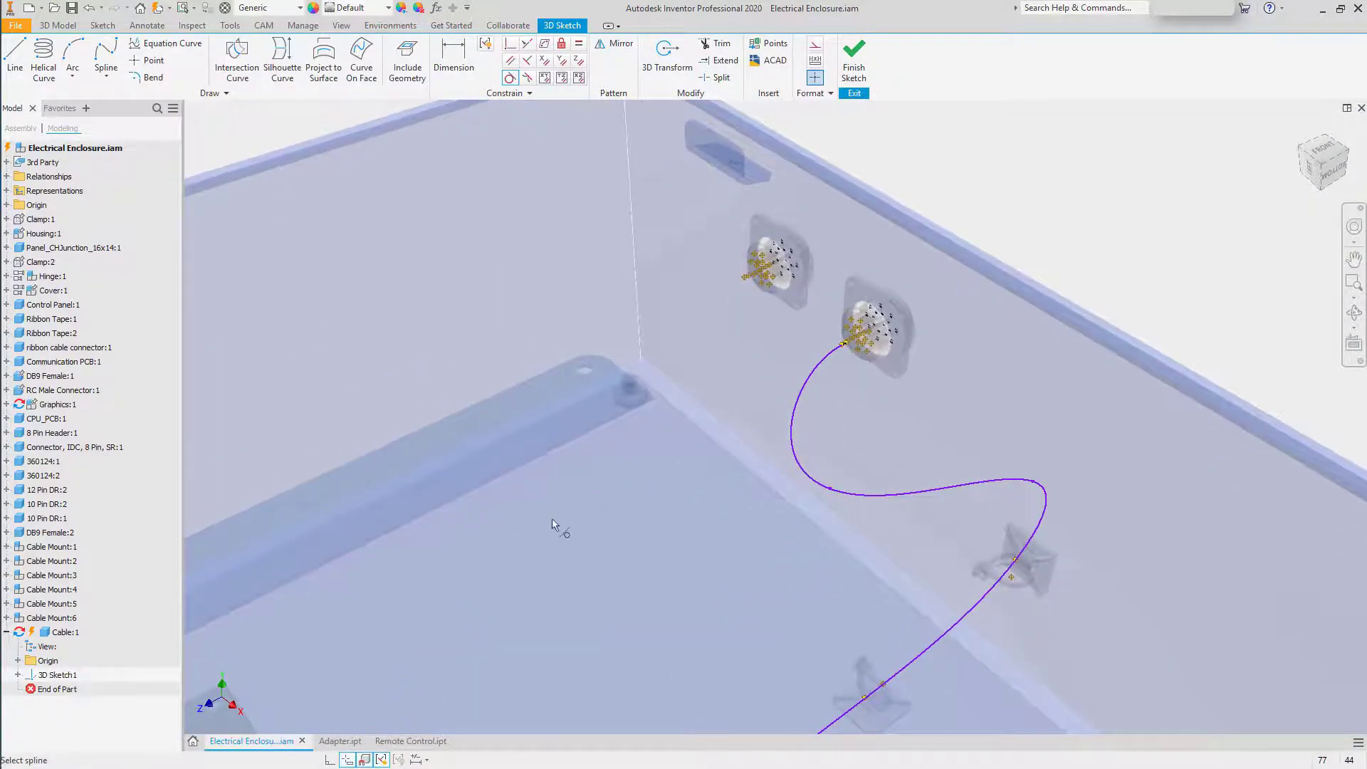
pyautogui.moveTo(551, 519)
pyautogui.mouseDown(button='middle')
pyautogui.moveTo(769, 392)
pyautogui.moveTo(841, 285)
pyautogui.mouseUp(button='middle')
pyautogui.scroll(-2, 551, 512)
pyautogui.scroll(5, 684, 513)
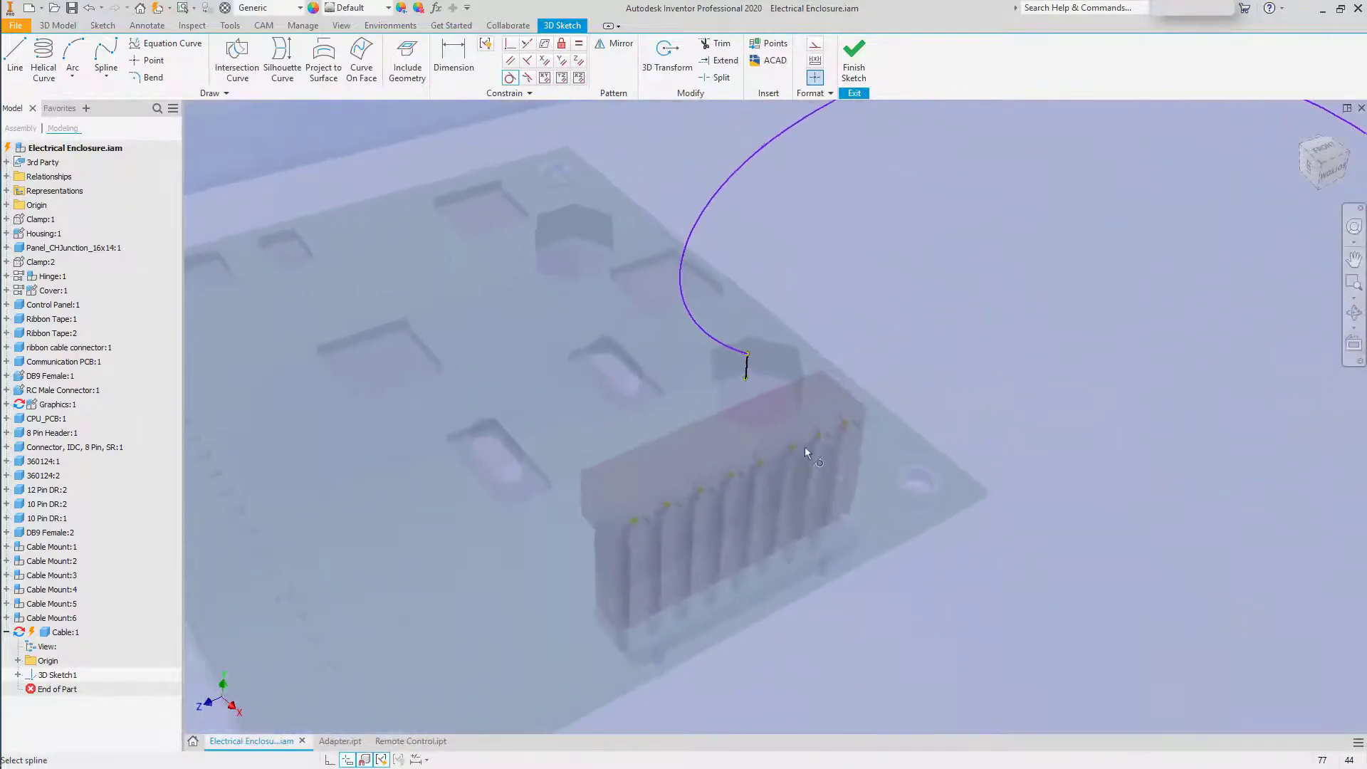
pyautogui.moveTo(804, 449); pyautogui.dragTo(724, 454, button='middle')
pyautogui.scroll(-2, 705, 459)
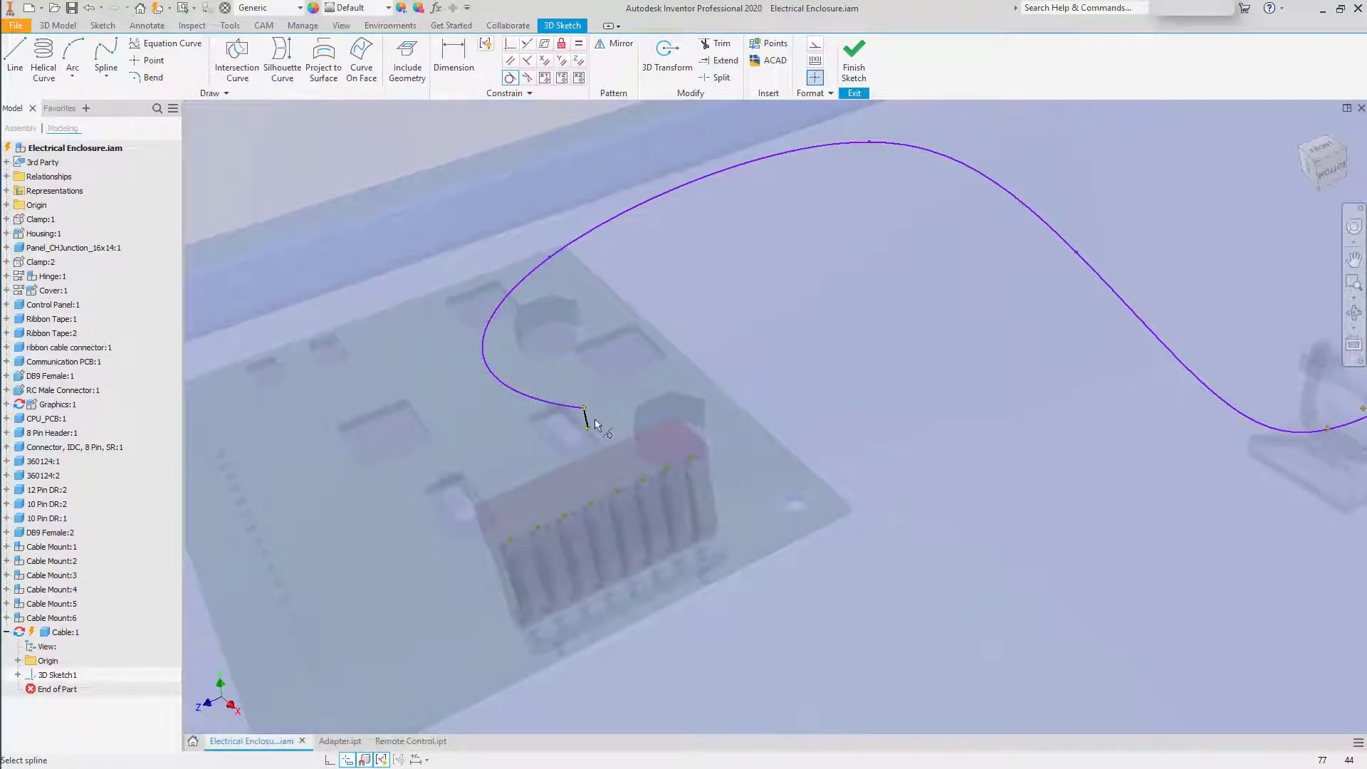
pyautogui.click(570, 409)
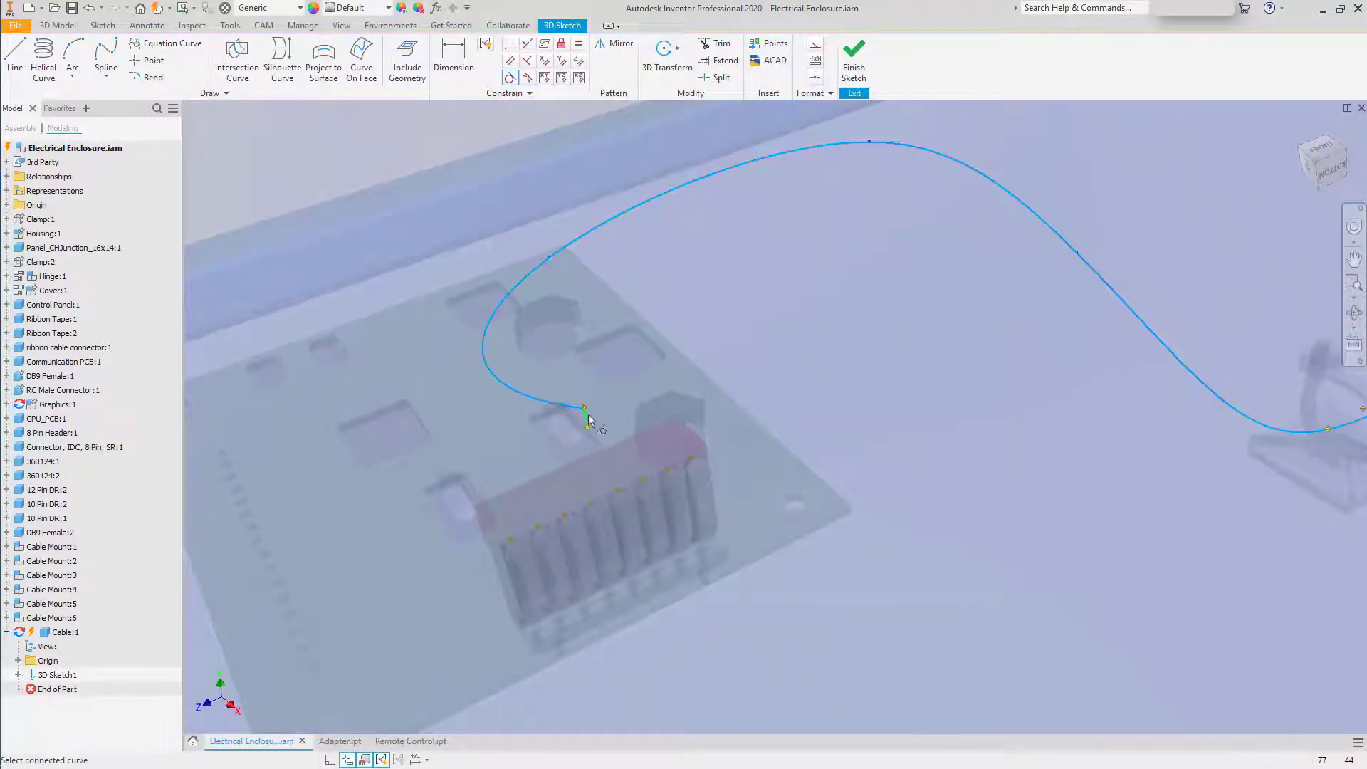
pyautogui.click(587, 418)
pyautogui.keyDown('shift'); pyautogui.moveTo(622, 432); pyautogui.dragTo(680, 437, button='middle'); pyautogui.keyUp('shift')
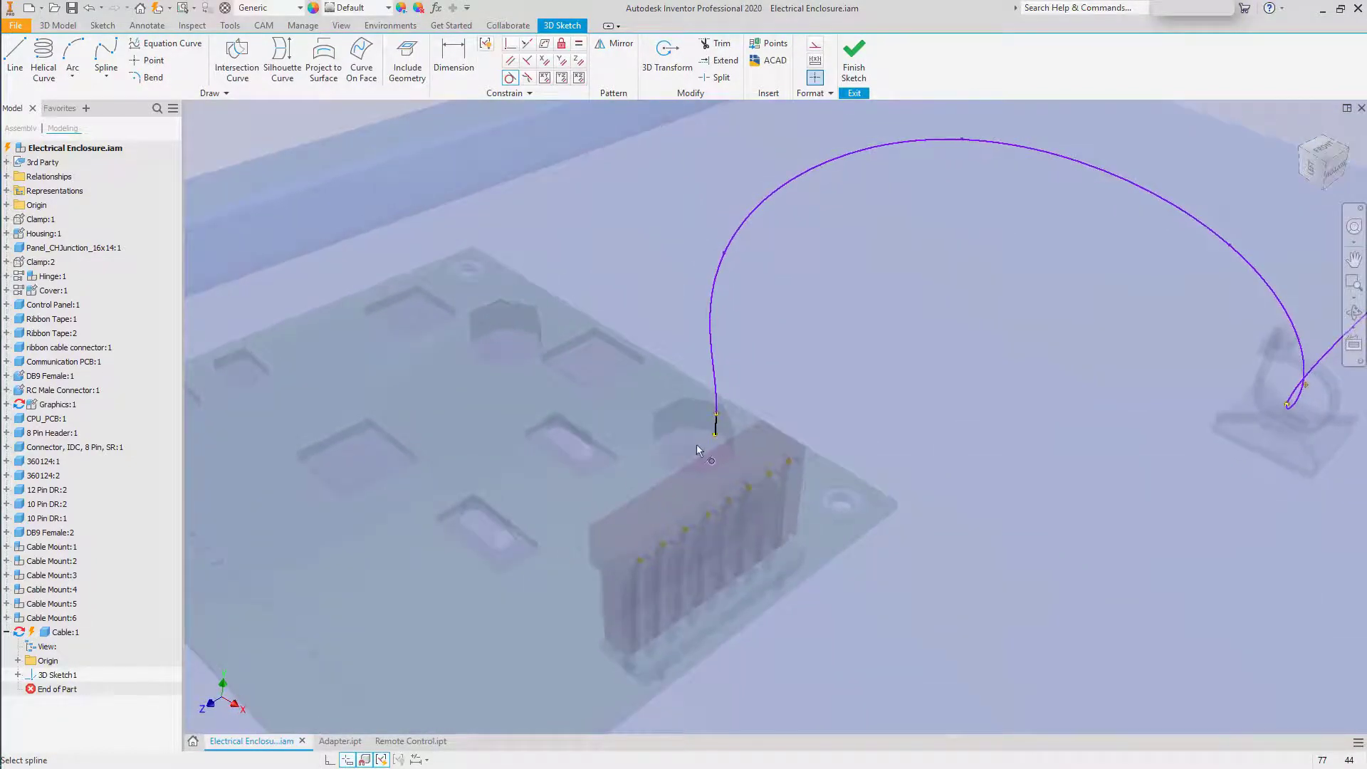
pyautogui.keyDown('shift'); pyautogui.moveTo(713, 436); pyautogui.dragTo(692, 443, button='middle'); pyautogui.keyUp('shift')
pyautogui.rightClick(693, 446)
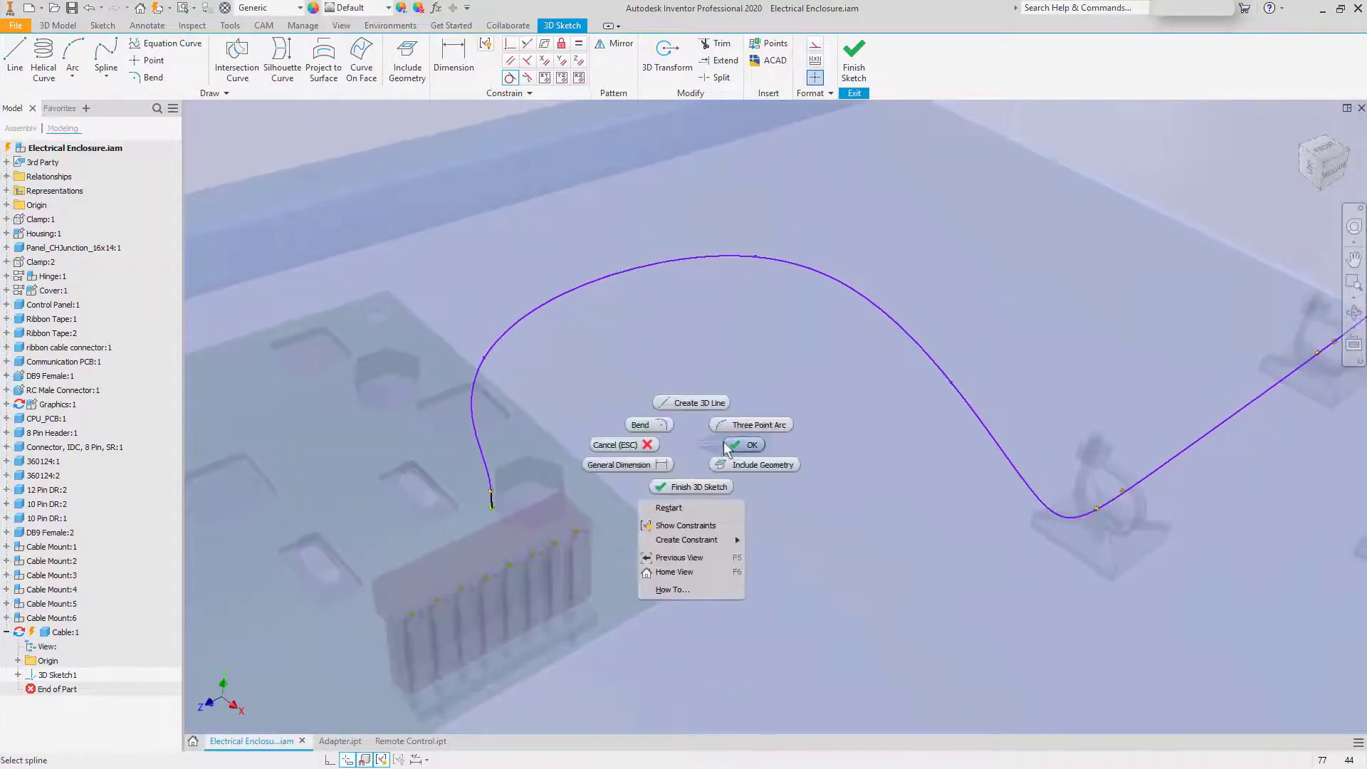
pyautogui.click(727, 447)
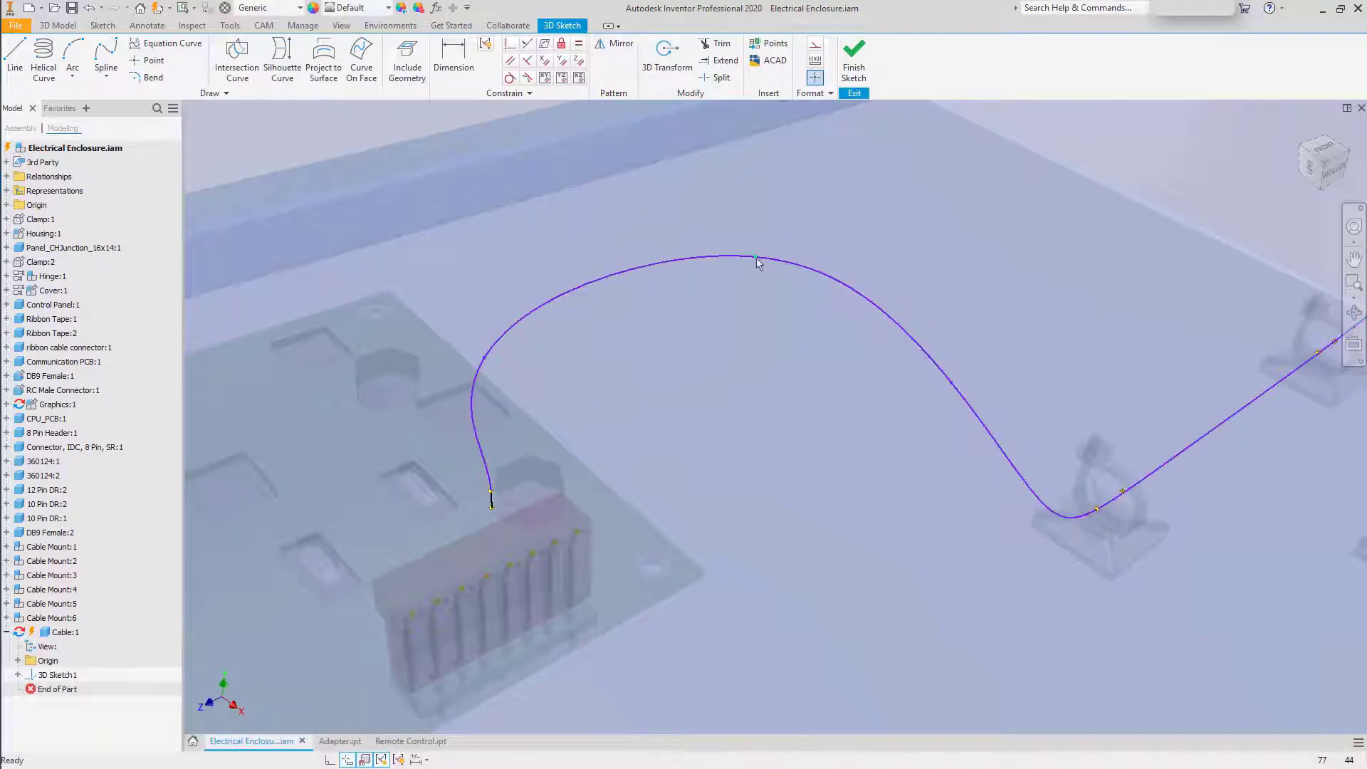
# - Activate the handle of the spline point at the top of the arch and shorten it to tighten the curve
pyautogui.rightClick(756, 258)
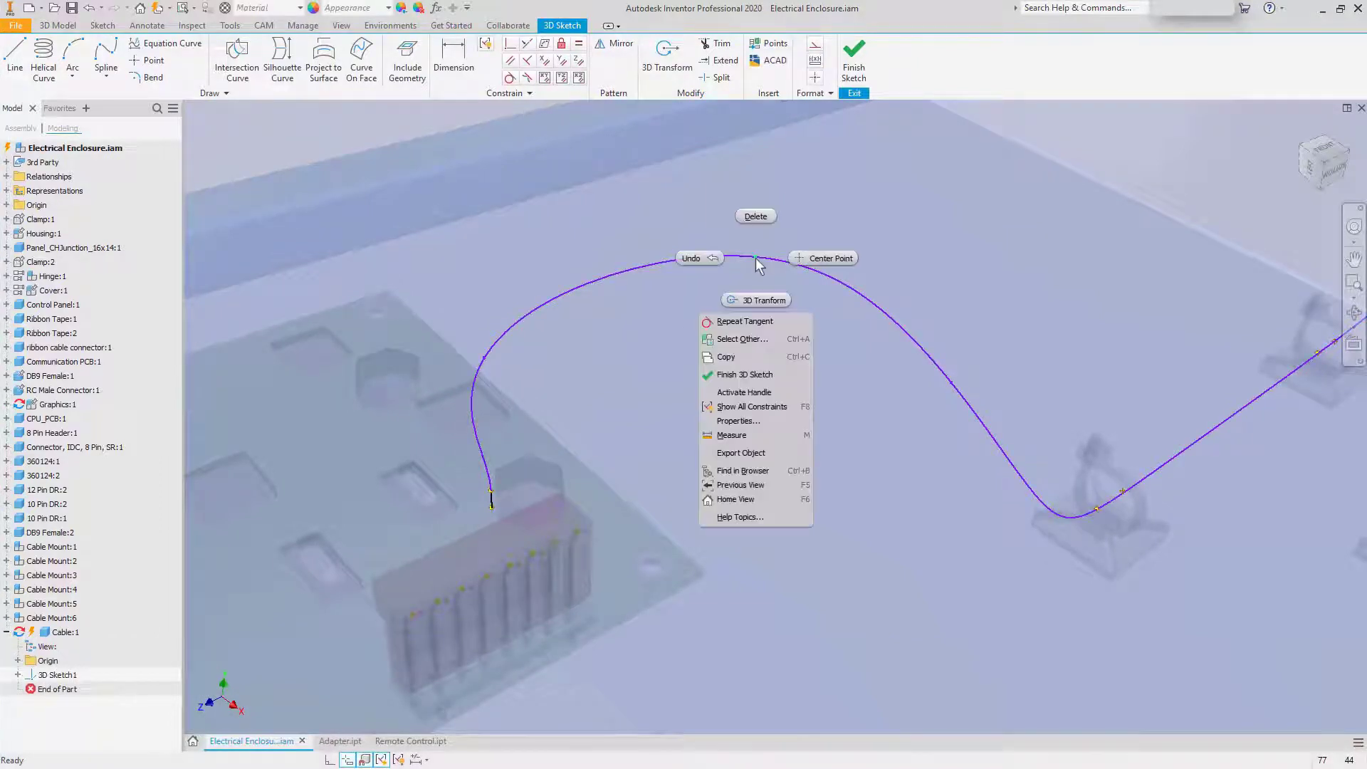
pyautogui.click(757, 395)
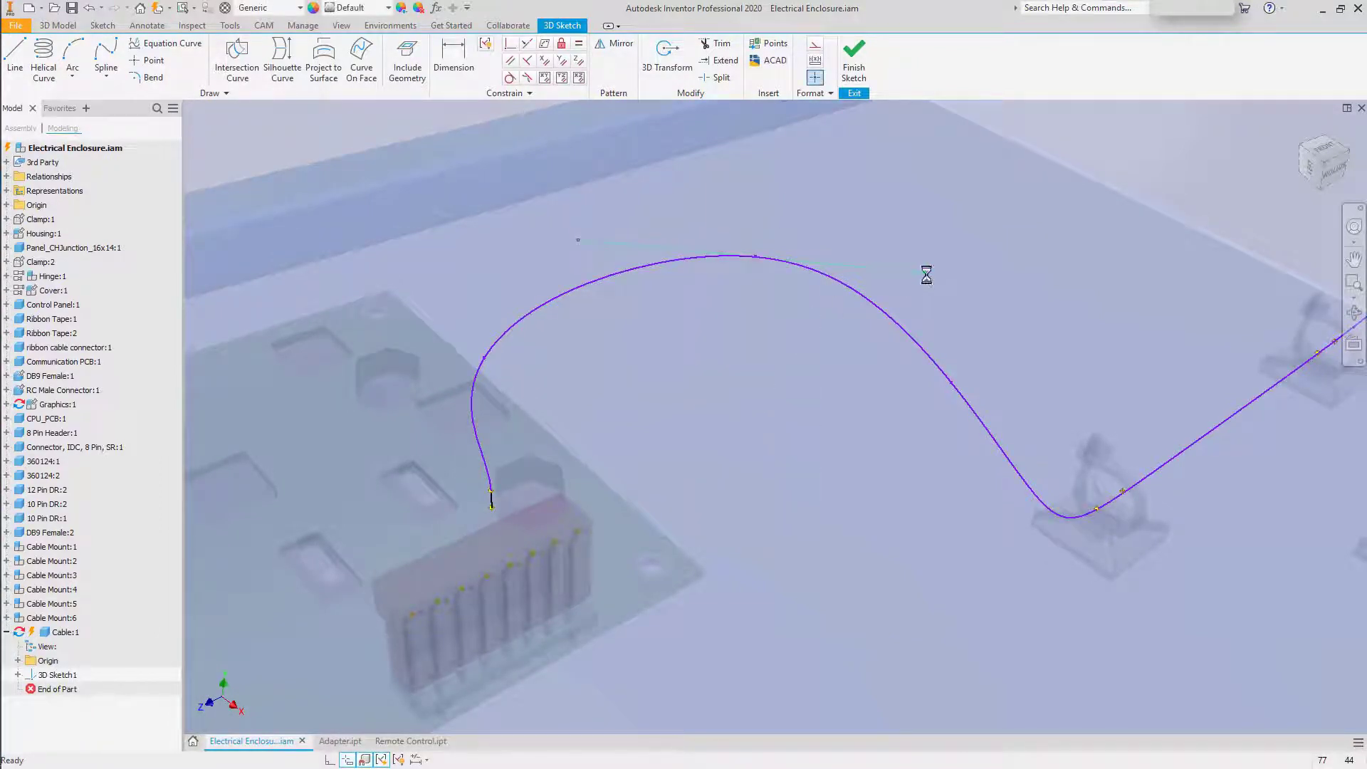
pyautogui.moveTo(925, 273); pyautogui.dragTo(872, 269)
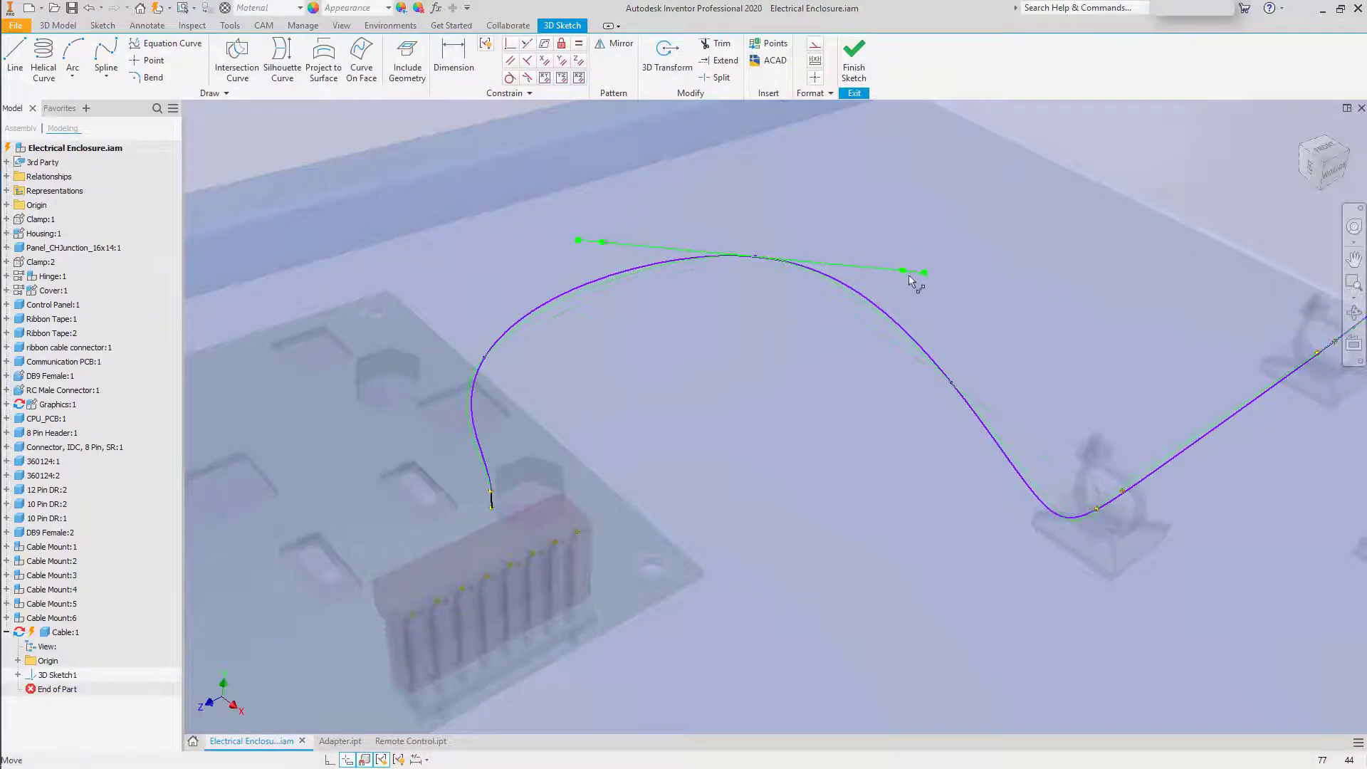
pyautogui.moveTo(892, 278); pyautogui.dragTo(888, 279)
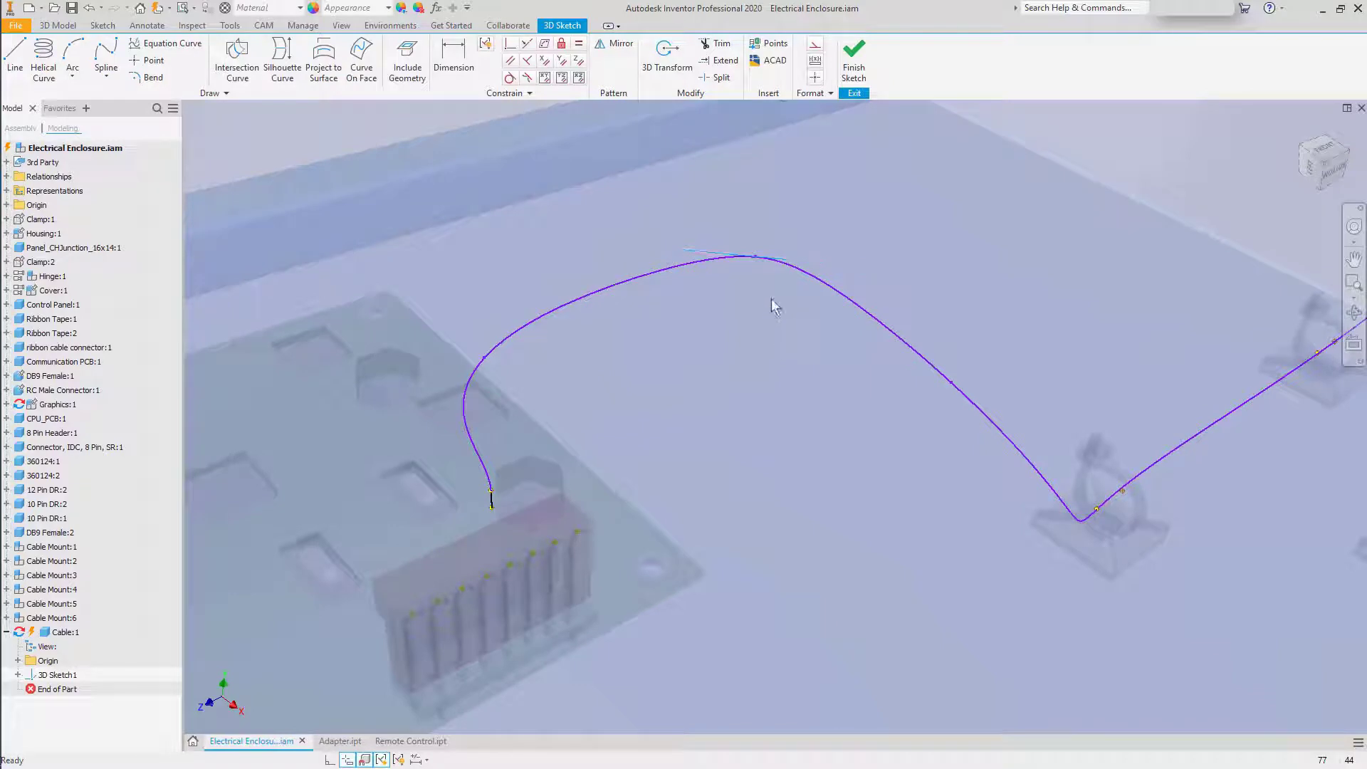
# - Move the arch's top spline point with 3D Transform by about 0.21 in along Y and -0.09 in along Z
pyautogui.click(667, 53)
pyautogui.click(756, 259)
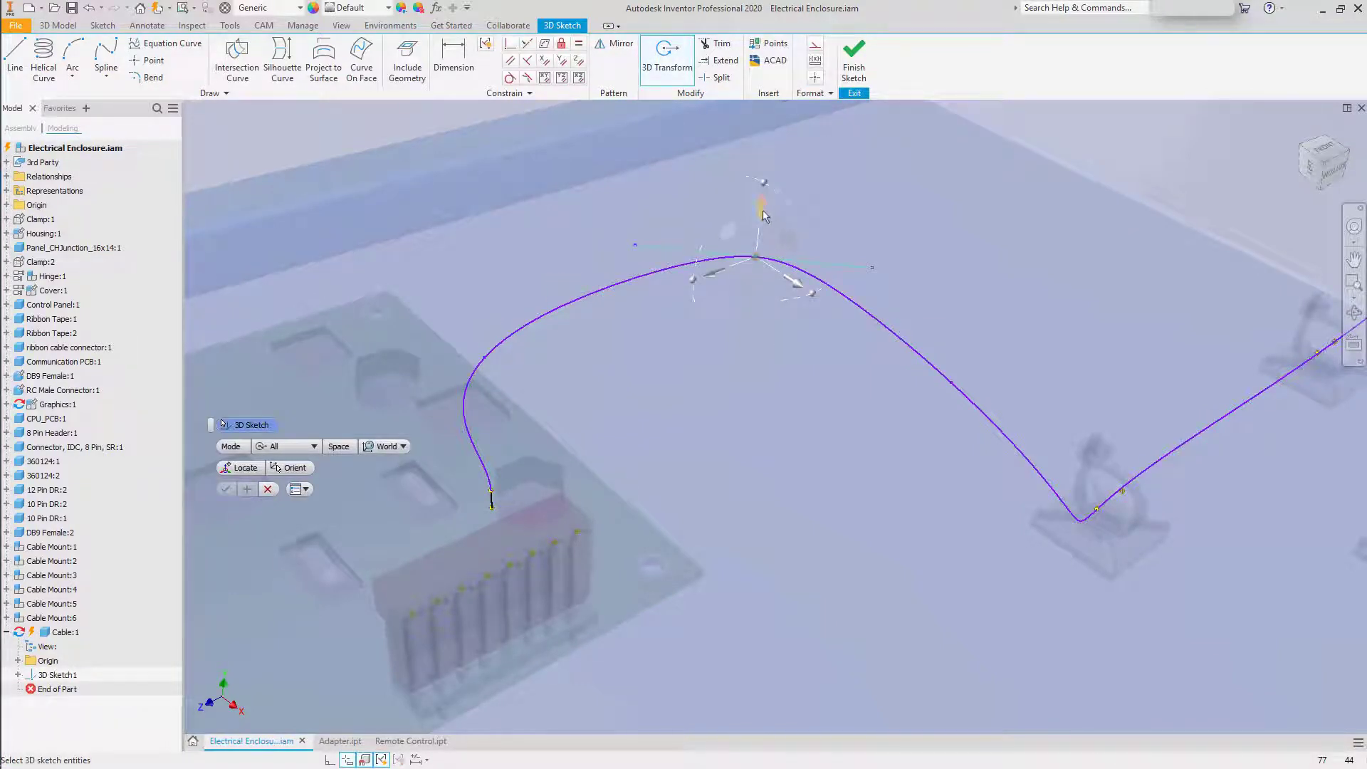
pyautogui.moveTo(763, 214); pyautogui.dragTo(760, 258)
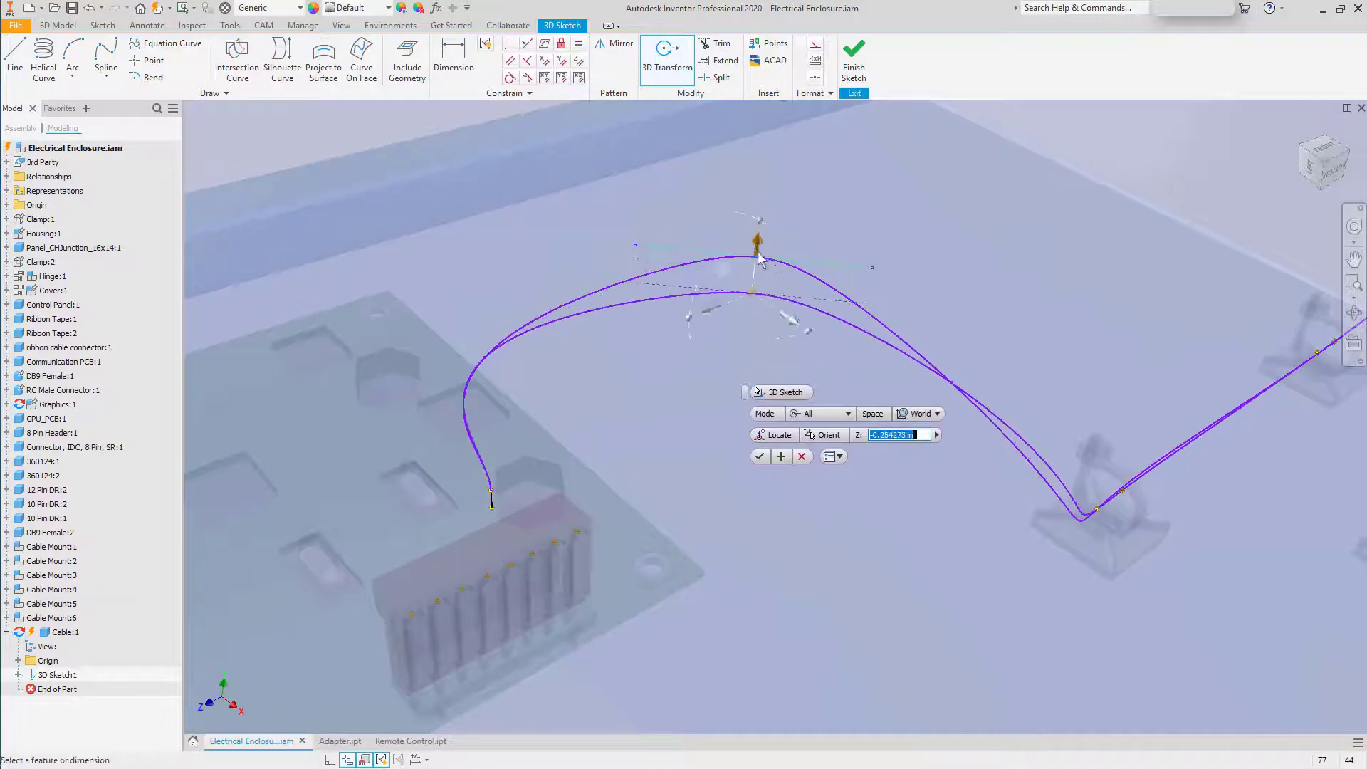
pyautogui.moveTo(792, 326); pyautogui.dragTo(835, 273)
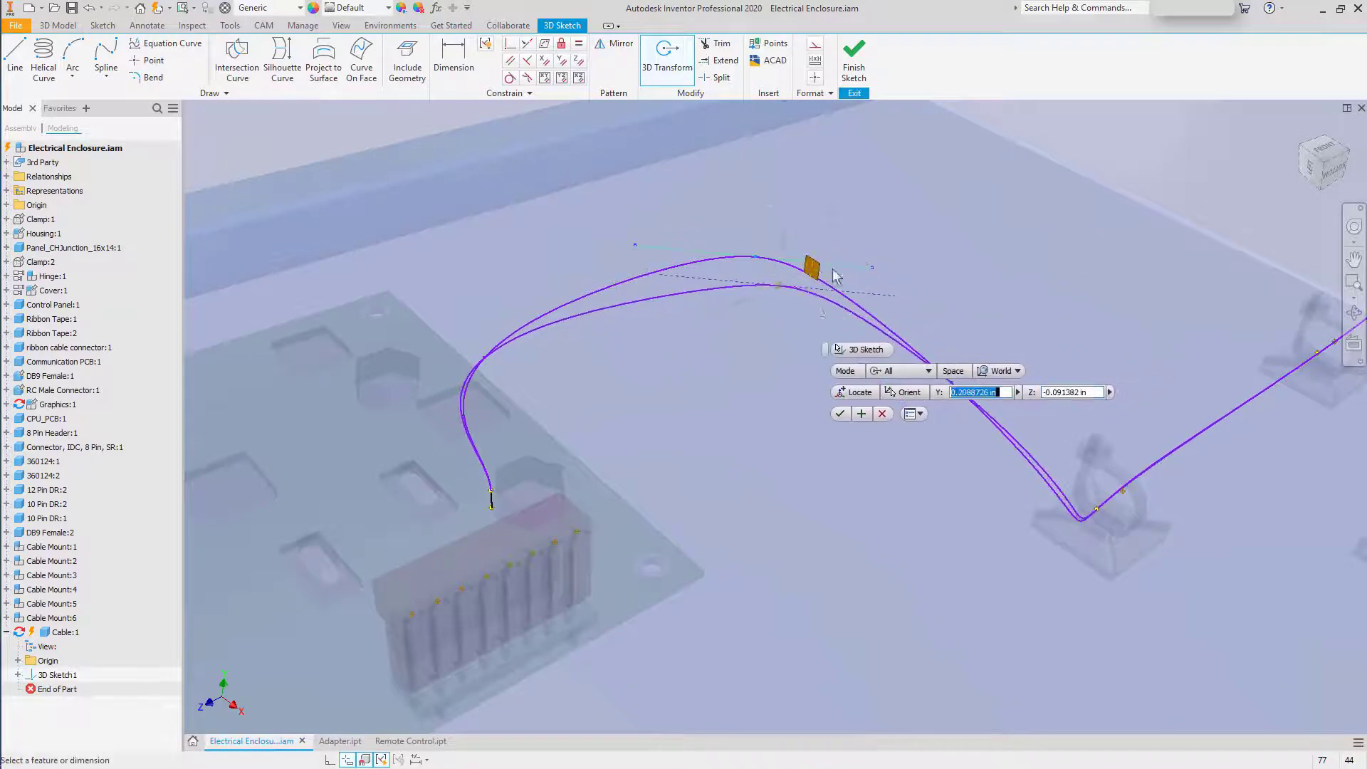
pyautogui.rightClick(909, 288)
pyautogui.click(903, 246)
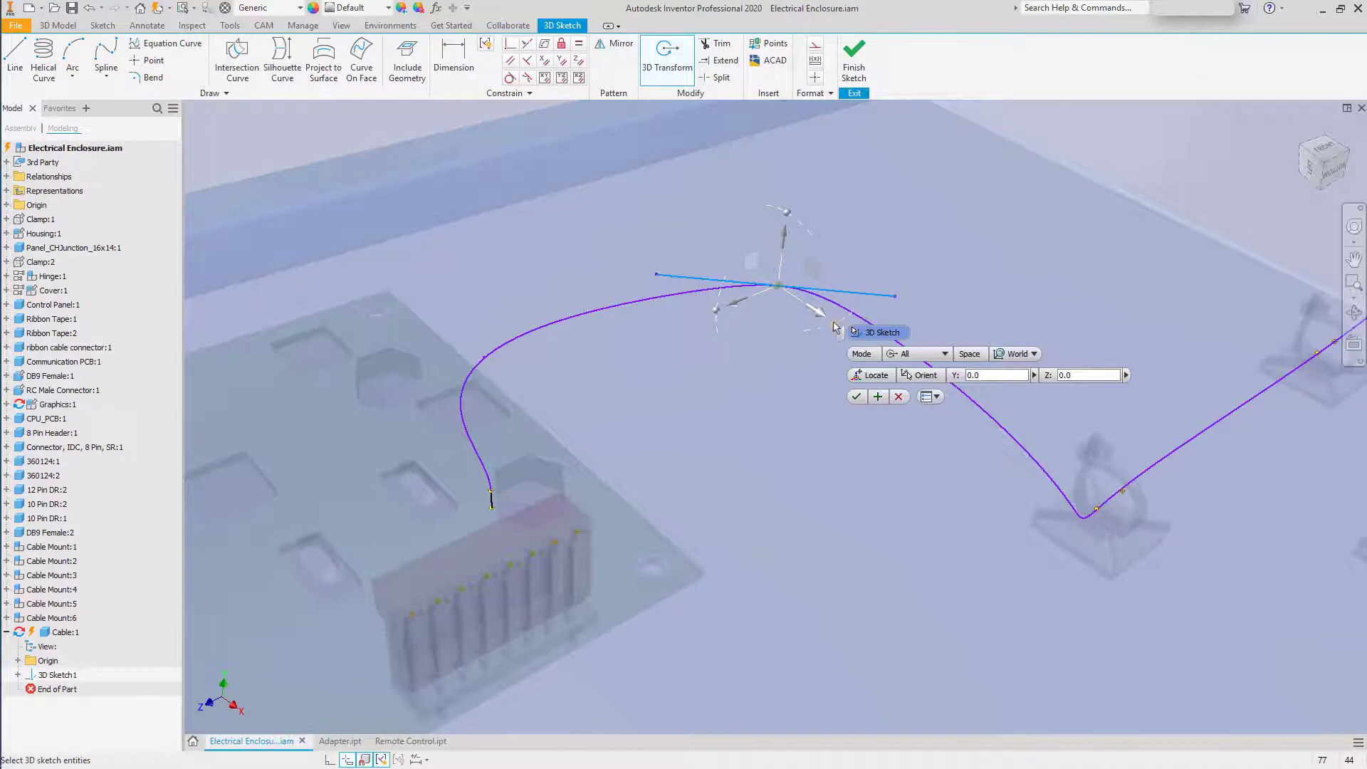
# - Rotate the top spline point's handle by 10 degrees about the vertical axis with 3D Transform
pyautogui.moveTo(828, 328)
pyautogui.mouseDown()
pyautogui.moveTo(798, 326)
pyautogui.moveTo(851, 289)
pyautogui.moveTo(819, 328)
pyautogui.mouseUp()
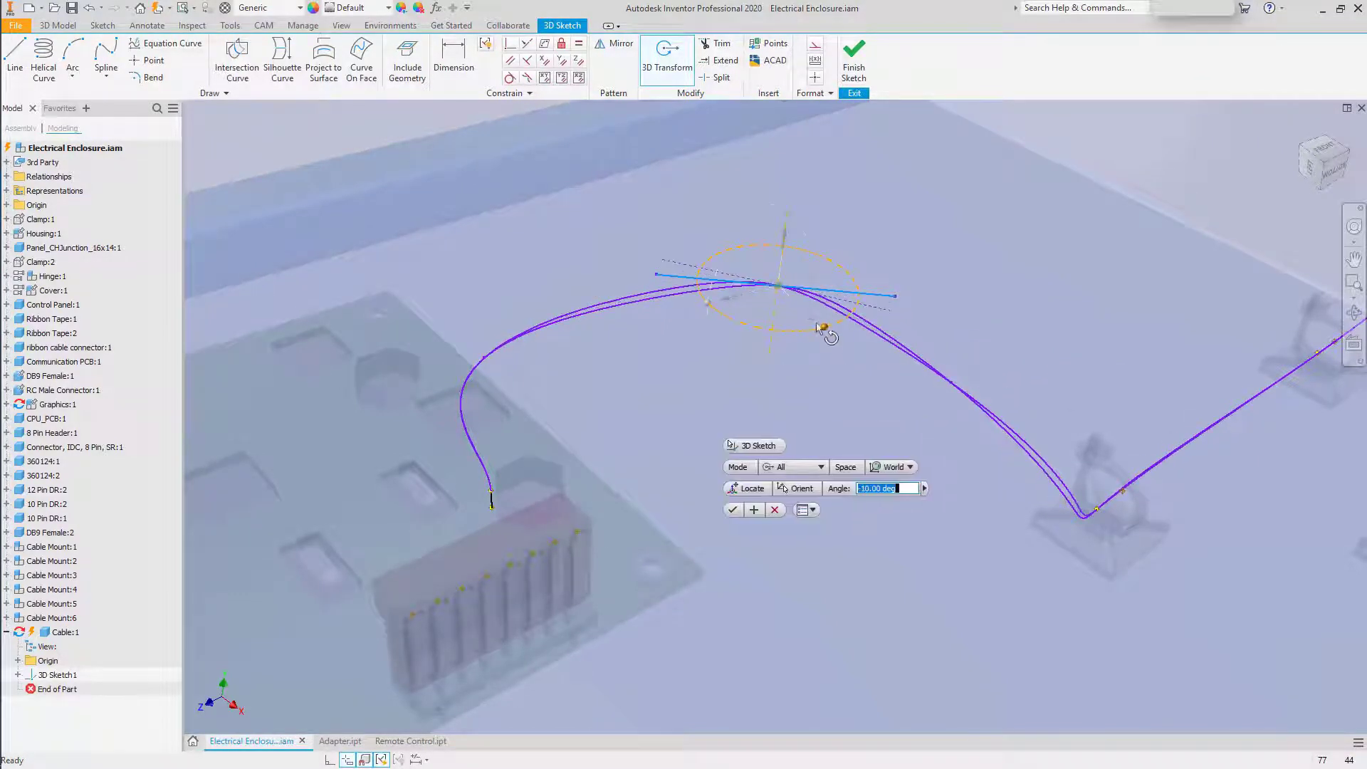
pyautogui.press('Return')
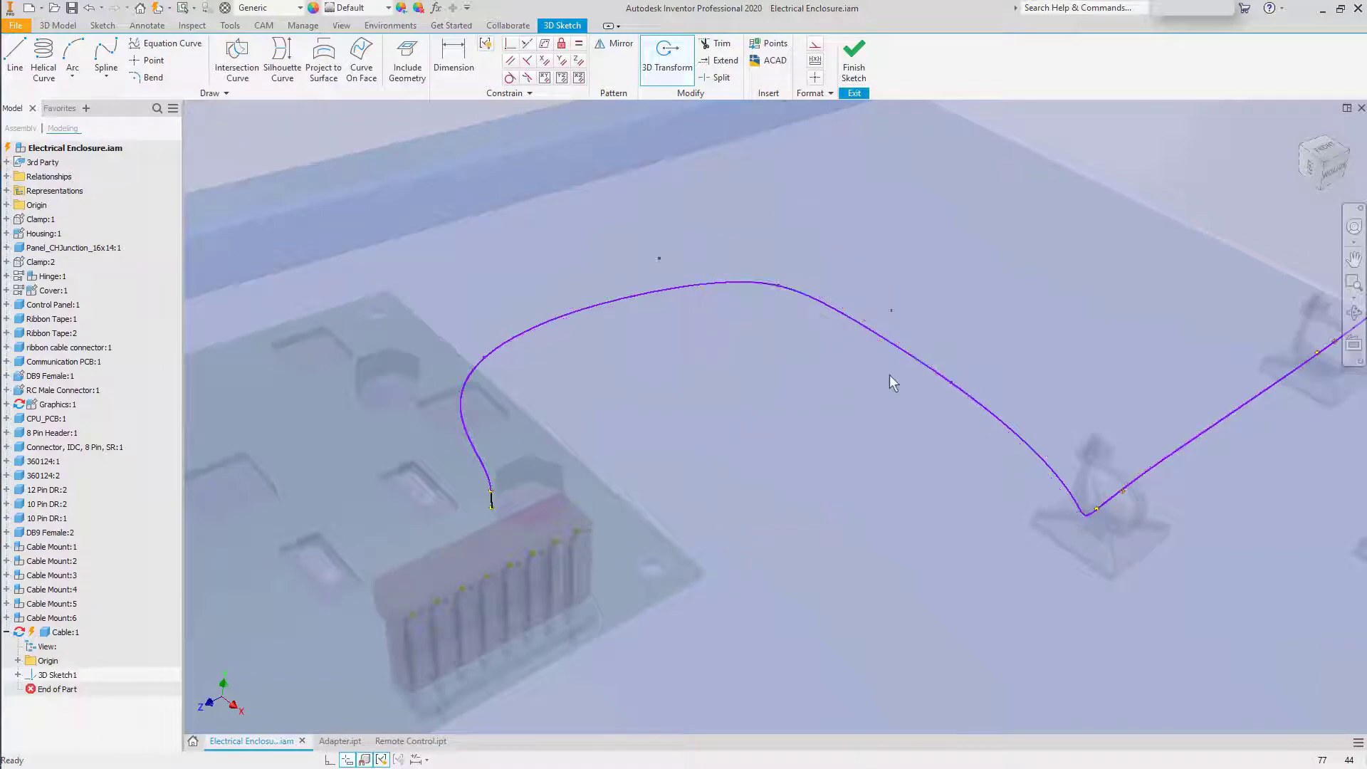
pyautogui.scroll(-8, 878, 382)
pyautogui.keyDown('shift'); pyautogui.moveTo(878, 382); pyautogui.dragTo(1156, 315, button='middle'); pyautogui.keyUp('shift')
pyautogui.scroll(3, 1156, 314)
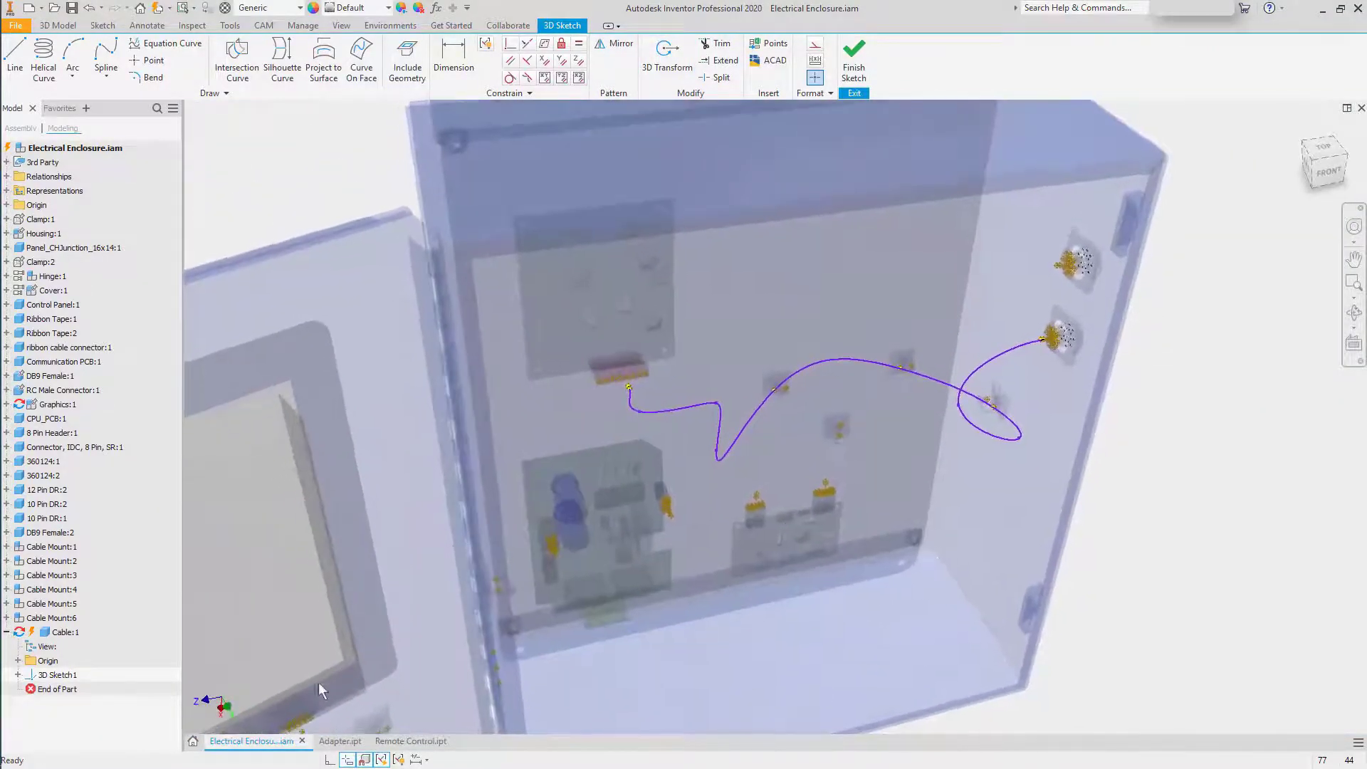
# - Switch to Adapter.ipt and start a new 3D sketch
pyautogui.click(340, 741)
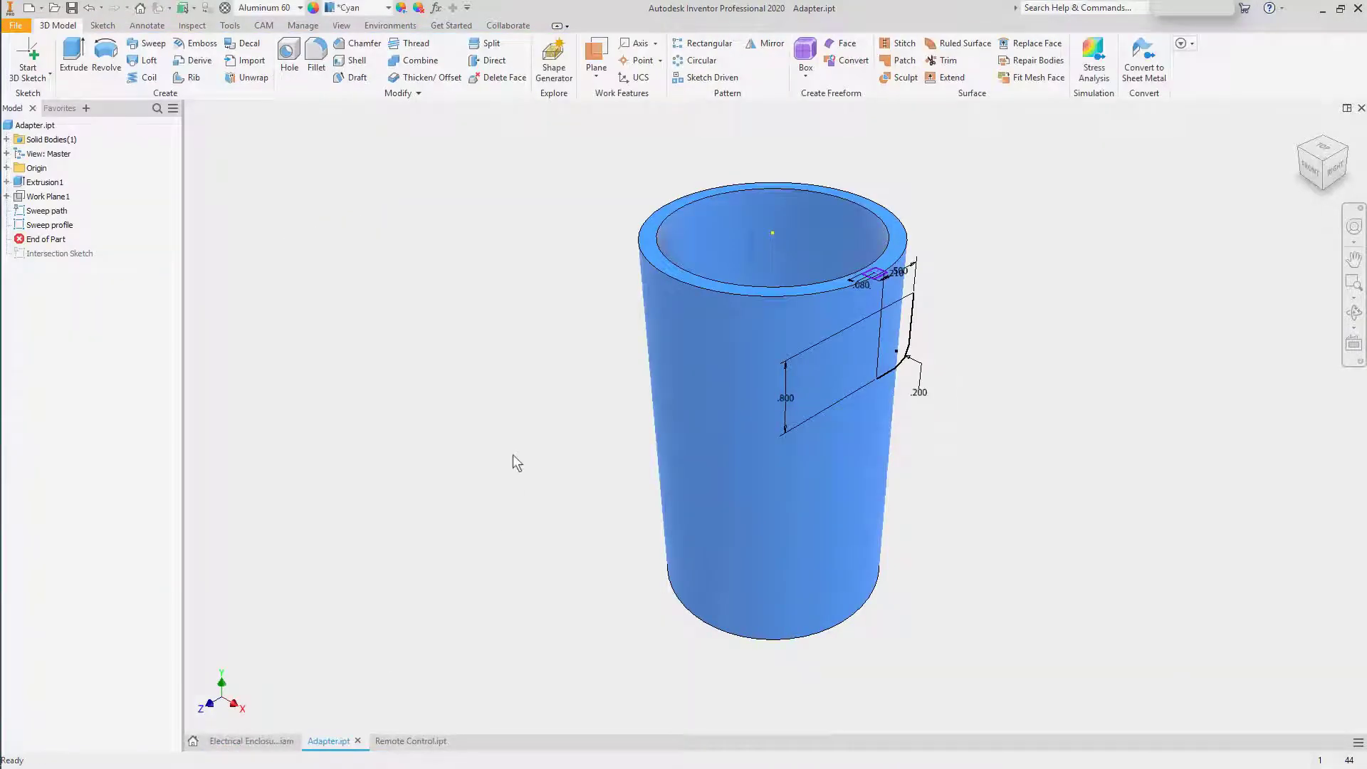
pyautogui.keyDown('shift'); pyautogui.moveTo(497, 451); pyautogui.dragTo(480, 428, button='middle'); pyautogui.keyUp('shift')
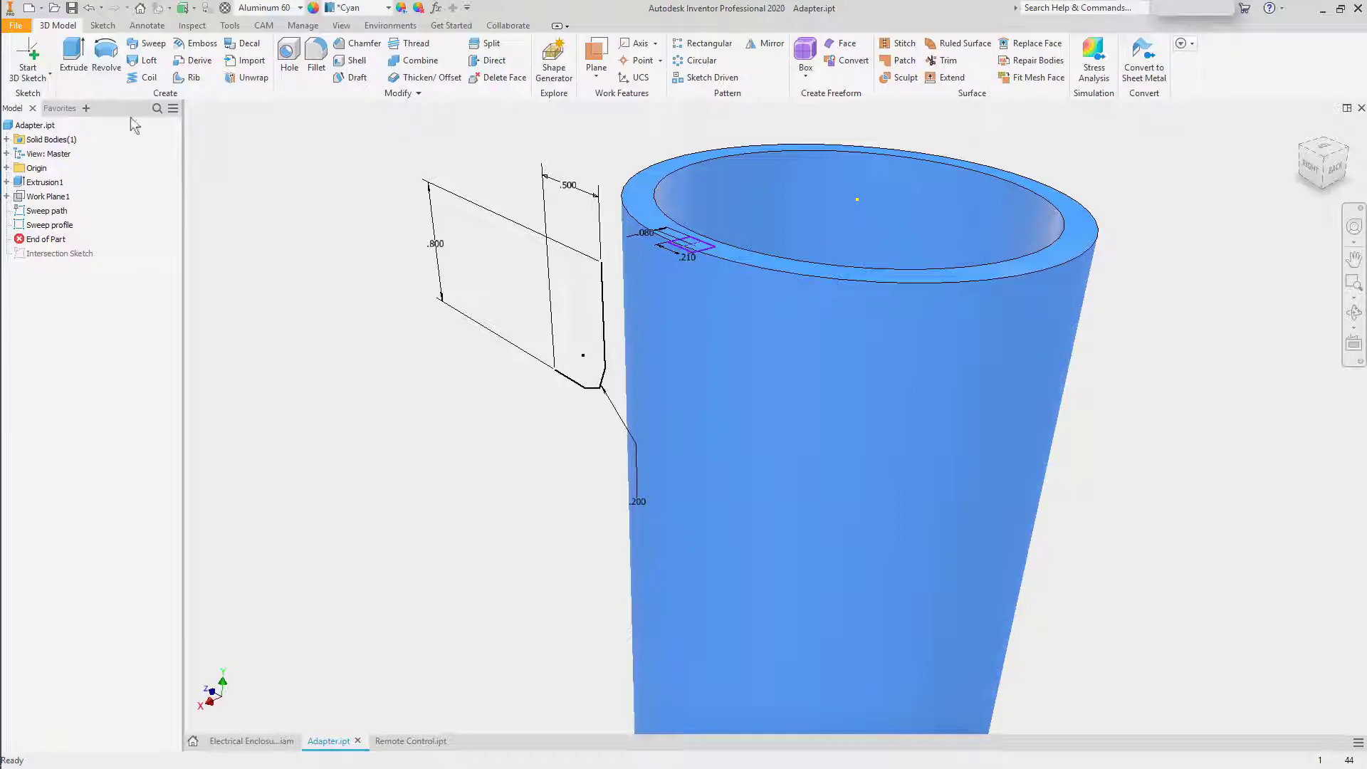
pyautogui.click(32, 53)
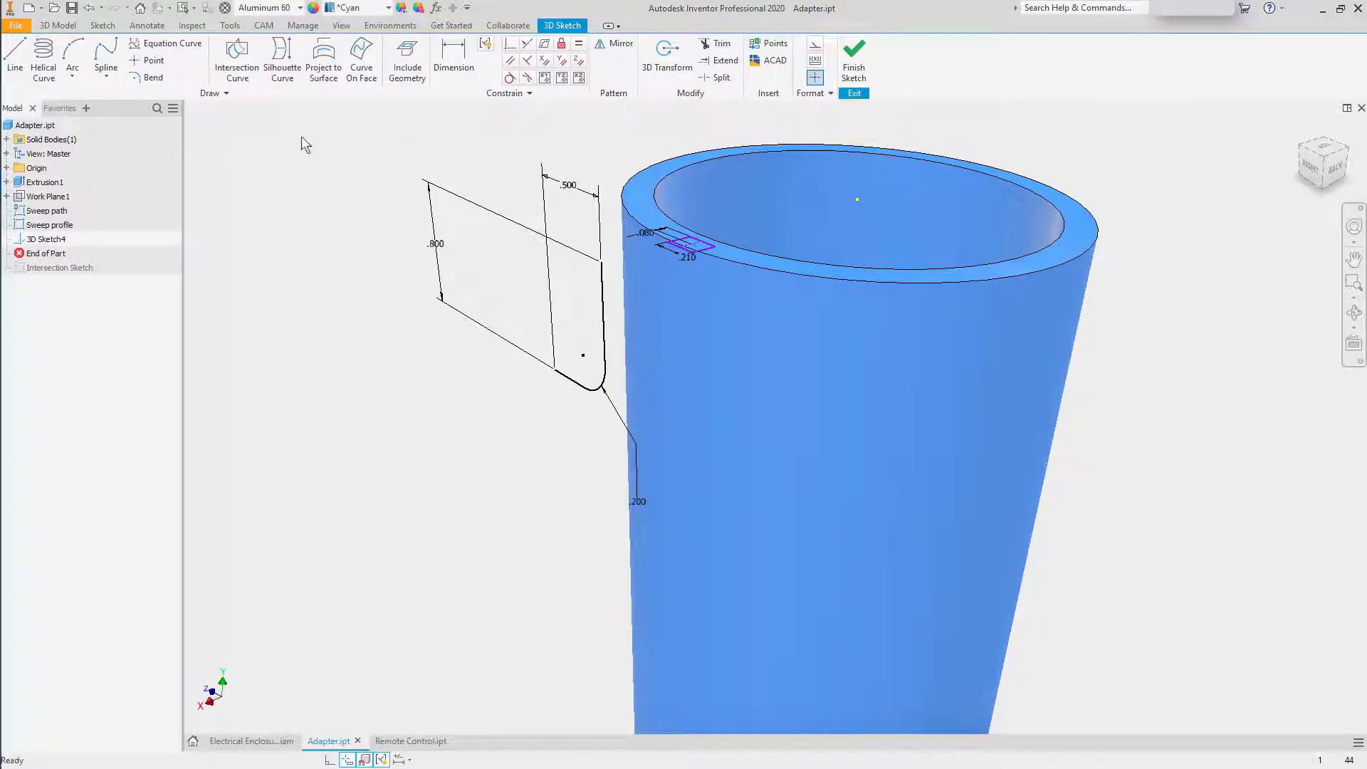
# - Wrap the sweep path's two lines and connecting arc onto the cylinder's outer face using Project to Surface
pyautogui.click(322, 57)
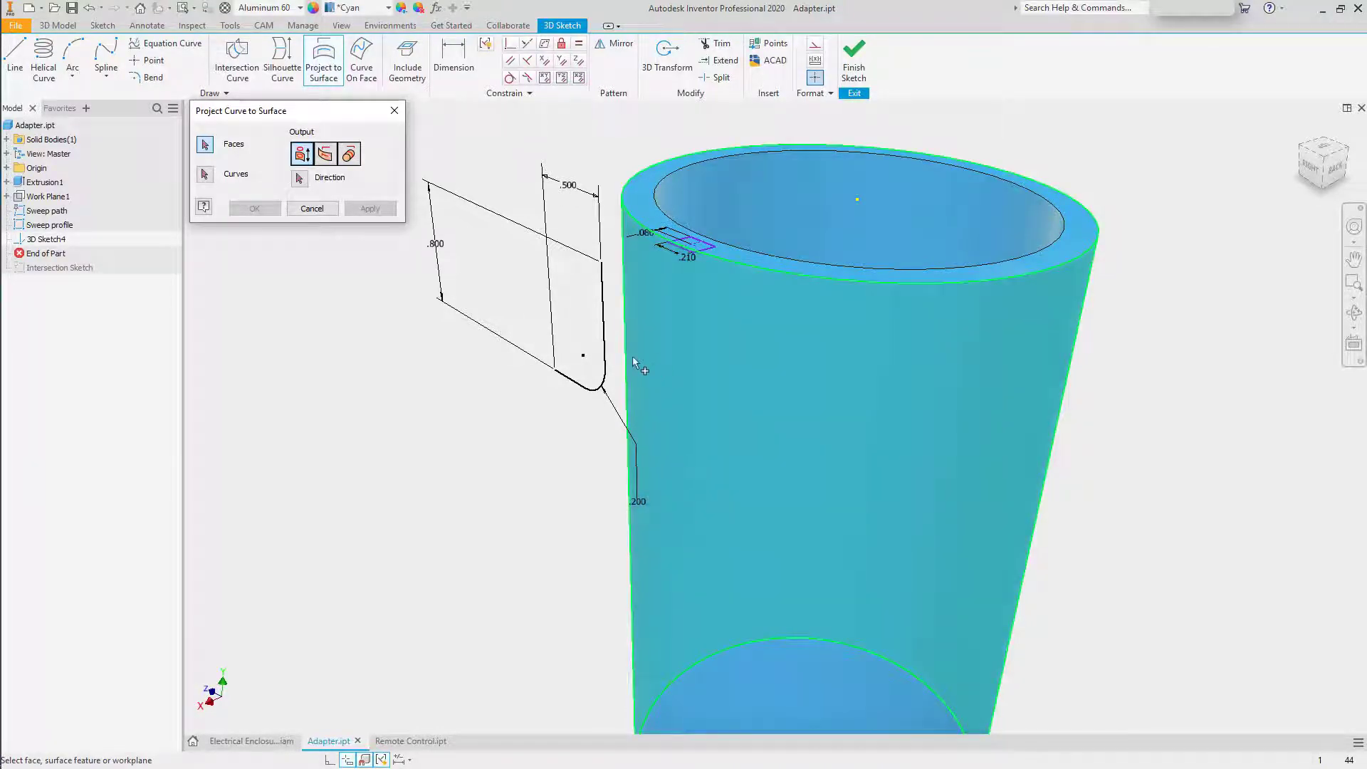
pyautogui.click(358, 163)
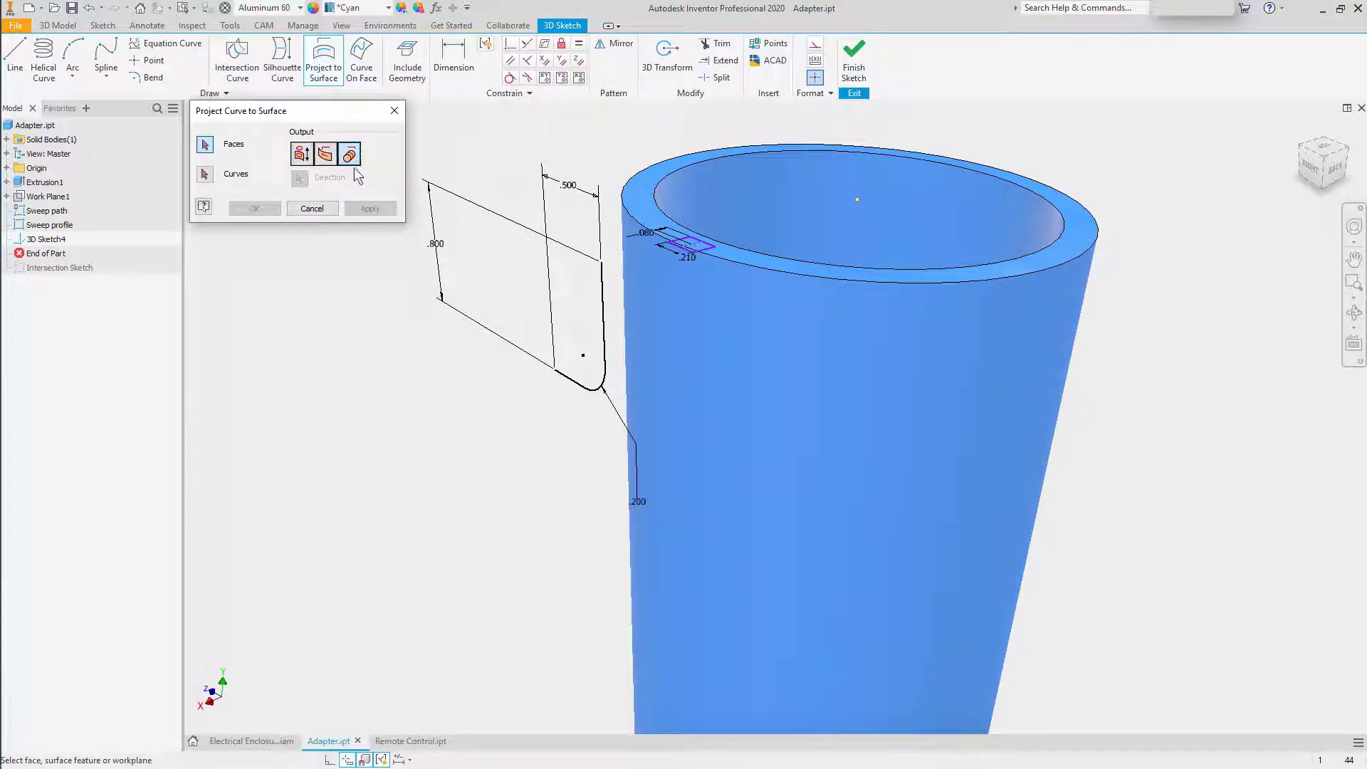
pyautogui.click(638, 346)
pyautogui.click(206, 176)
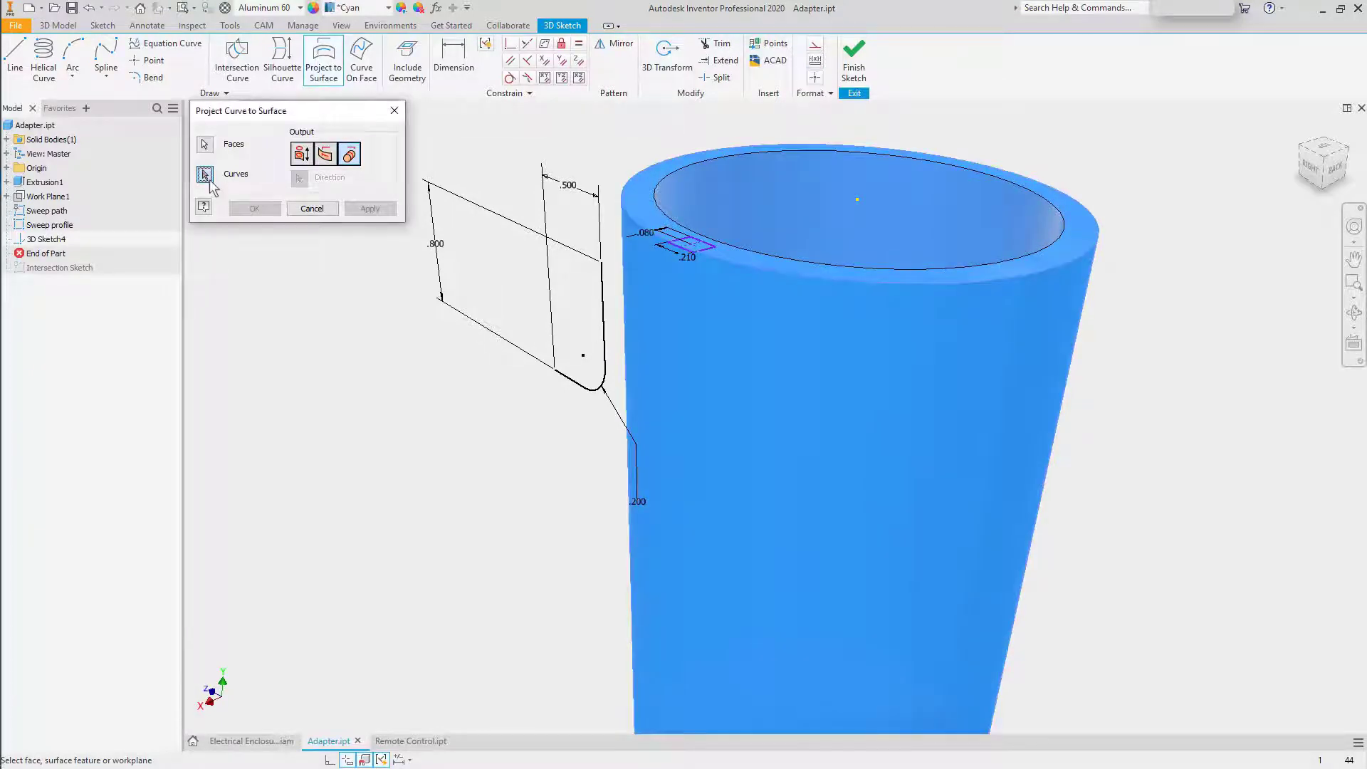
pyautogui.click(605, 352)
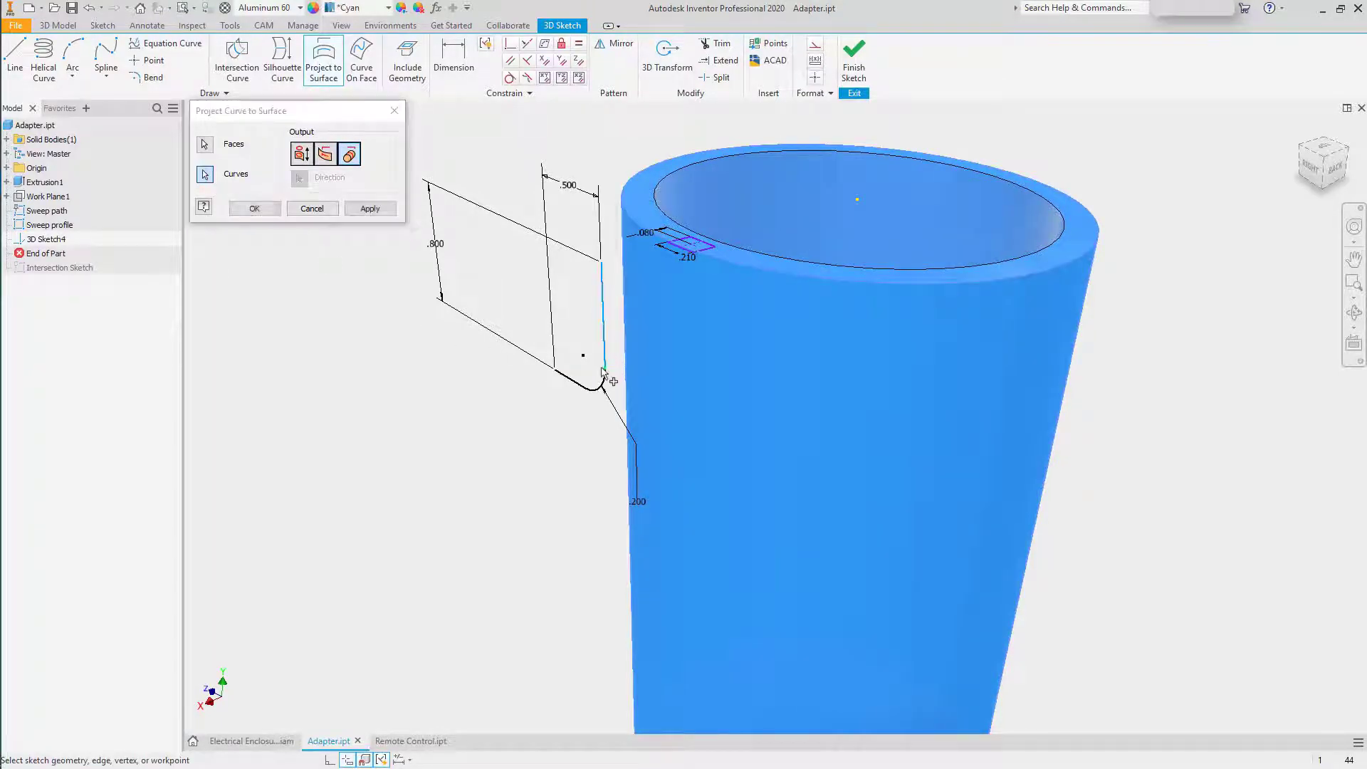
pyautogui.click(584, 389)
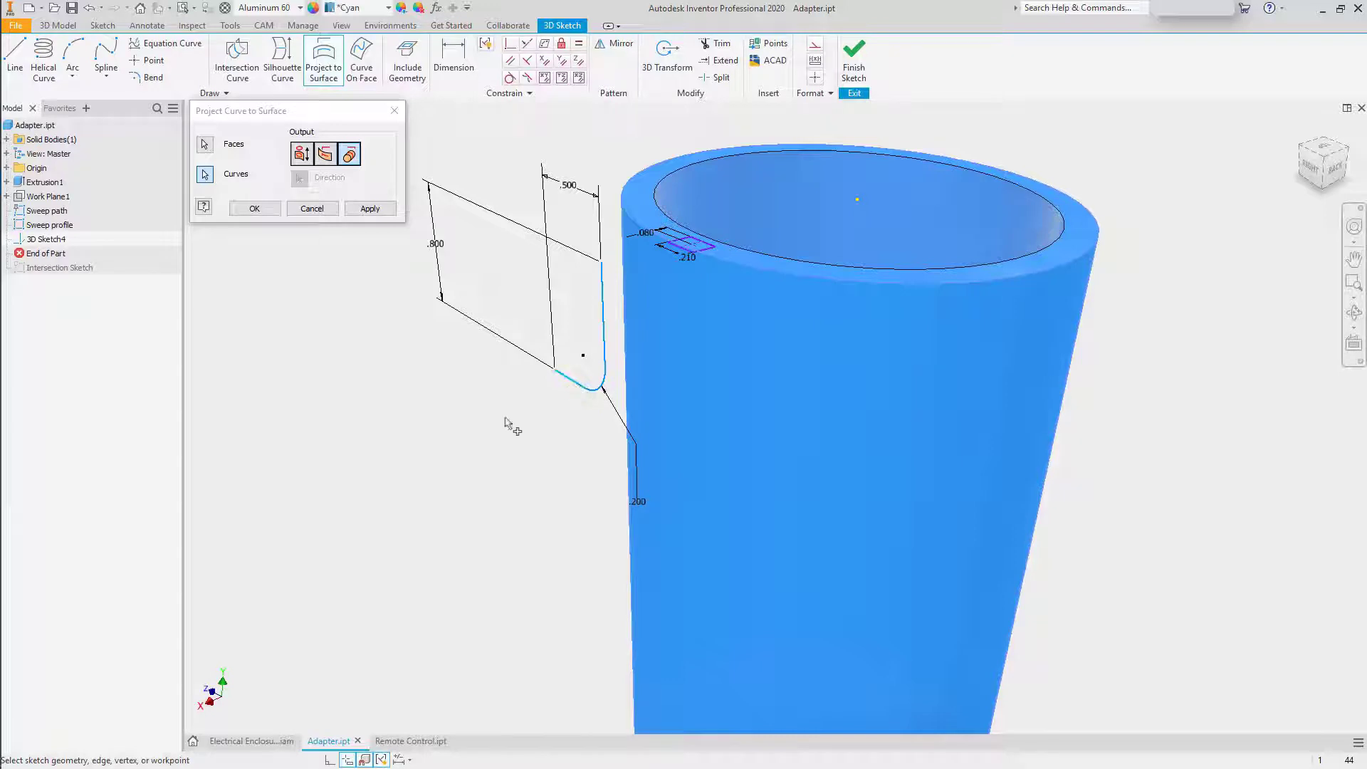
pyautogui.click(256, 208)
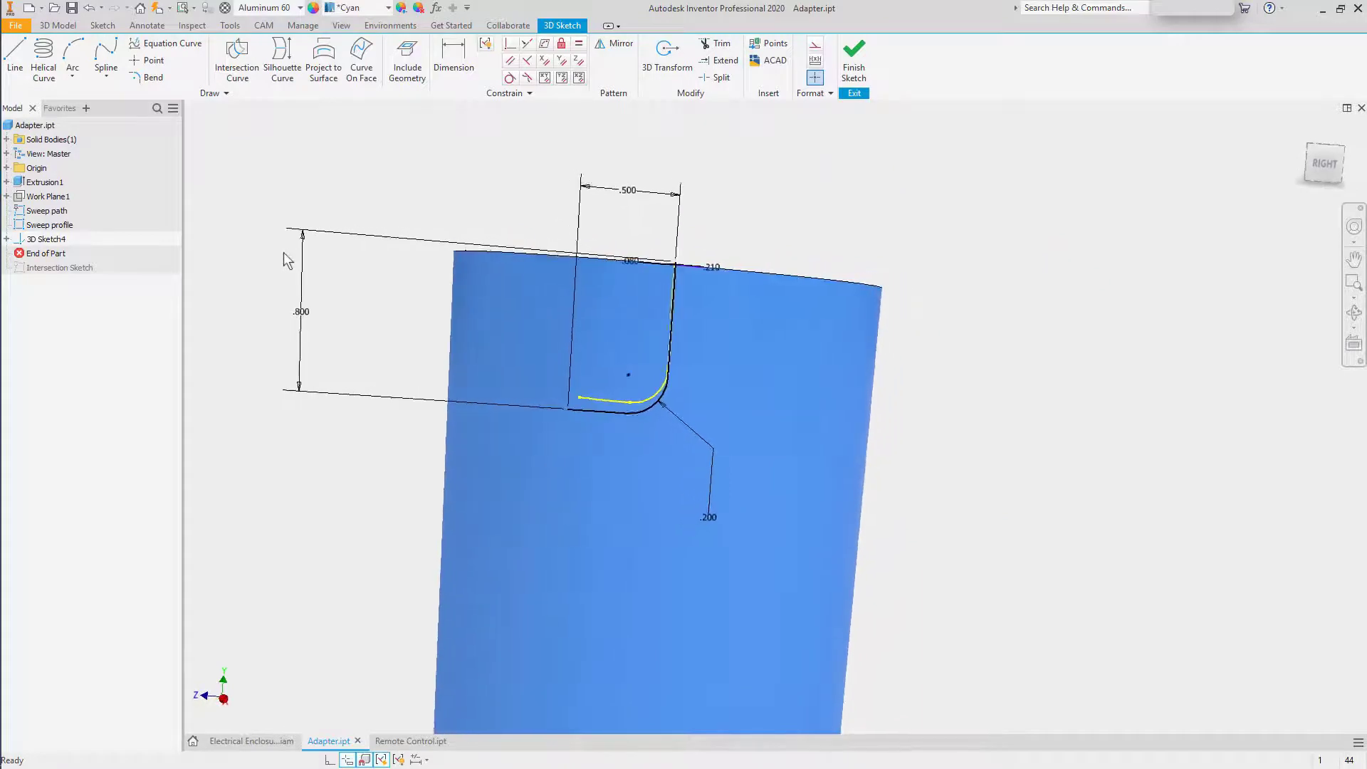
# - Set the view to Perspective with Ortho Faces and compare the wrapped curve with the sweep path from the Right view
pyautogui.click(1324, 164)
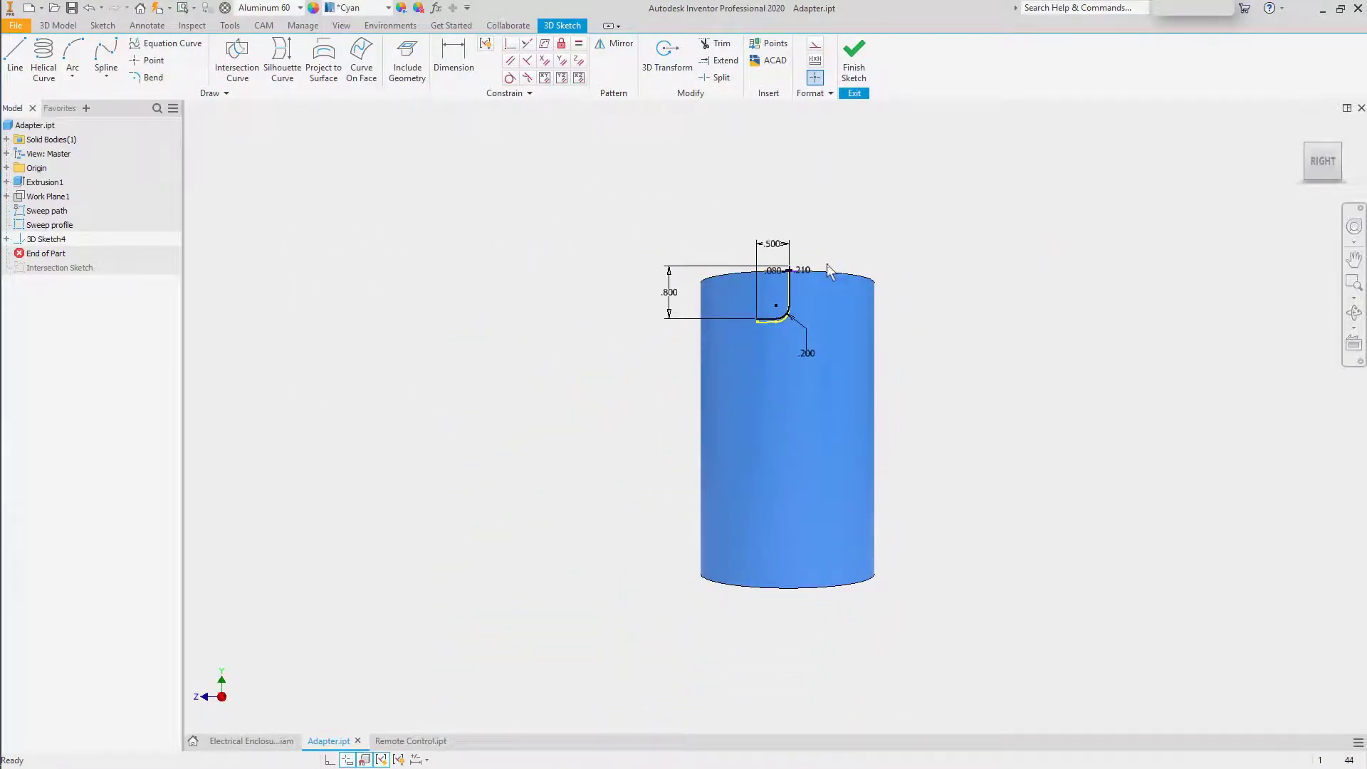
pyautogui.scroll(-2, 826, 260)
pyautogui.rightClick(1327, 169)
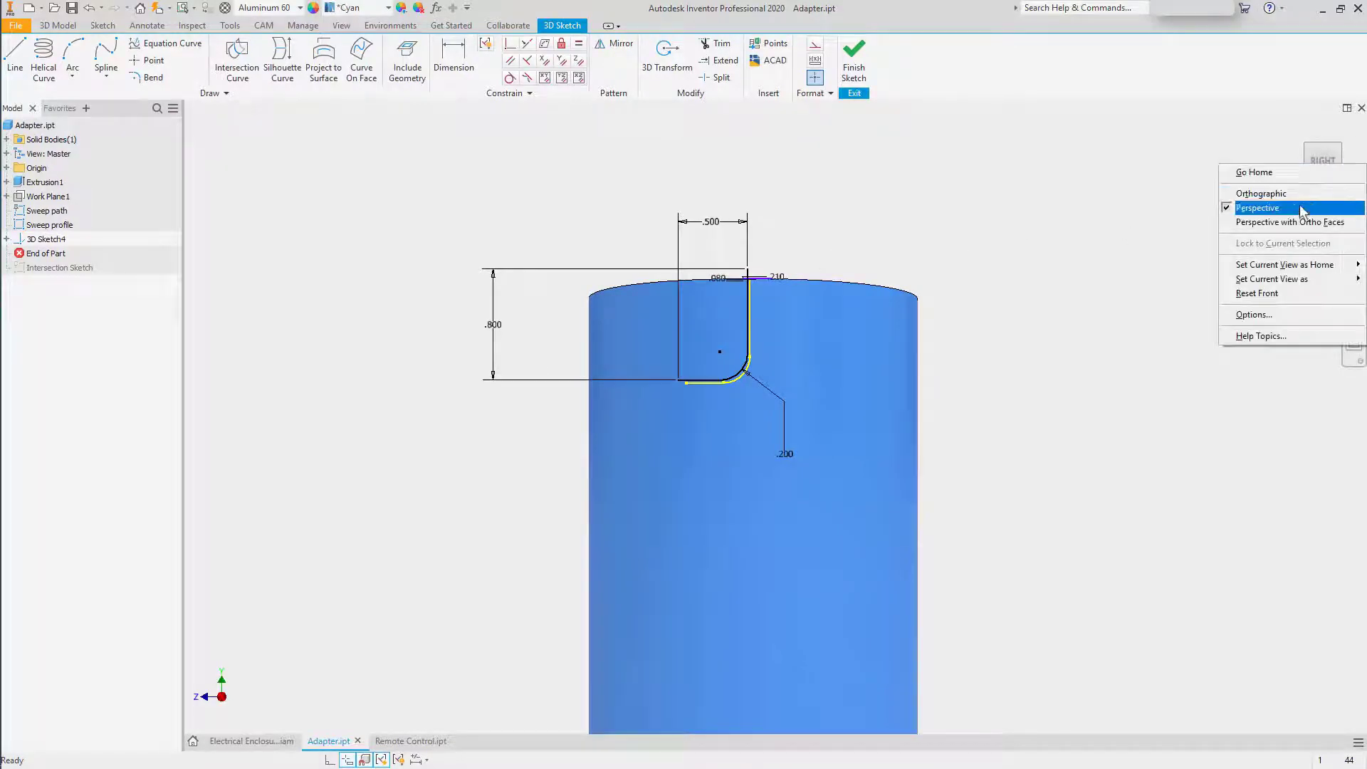
pyautogui.click(1282, 223)
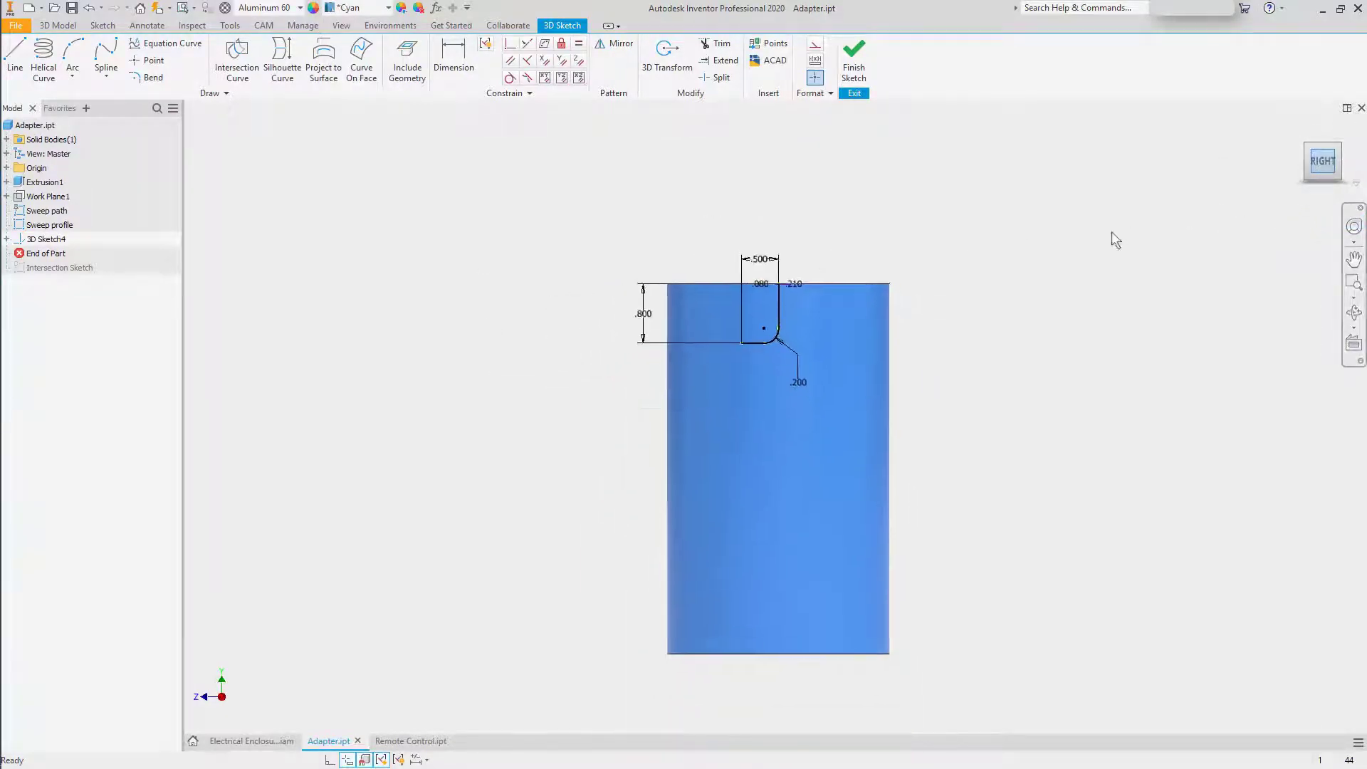
pyautogui.scroll(-3, 807, 331)
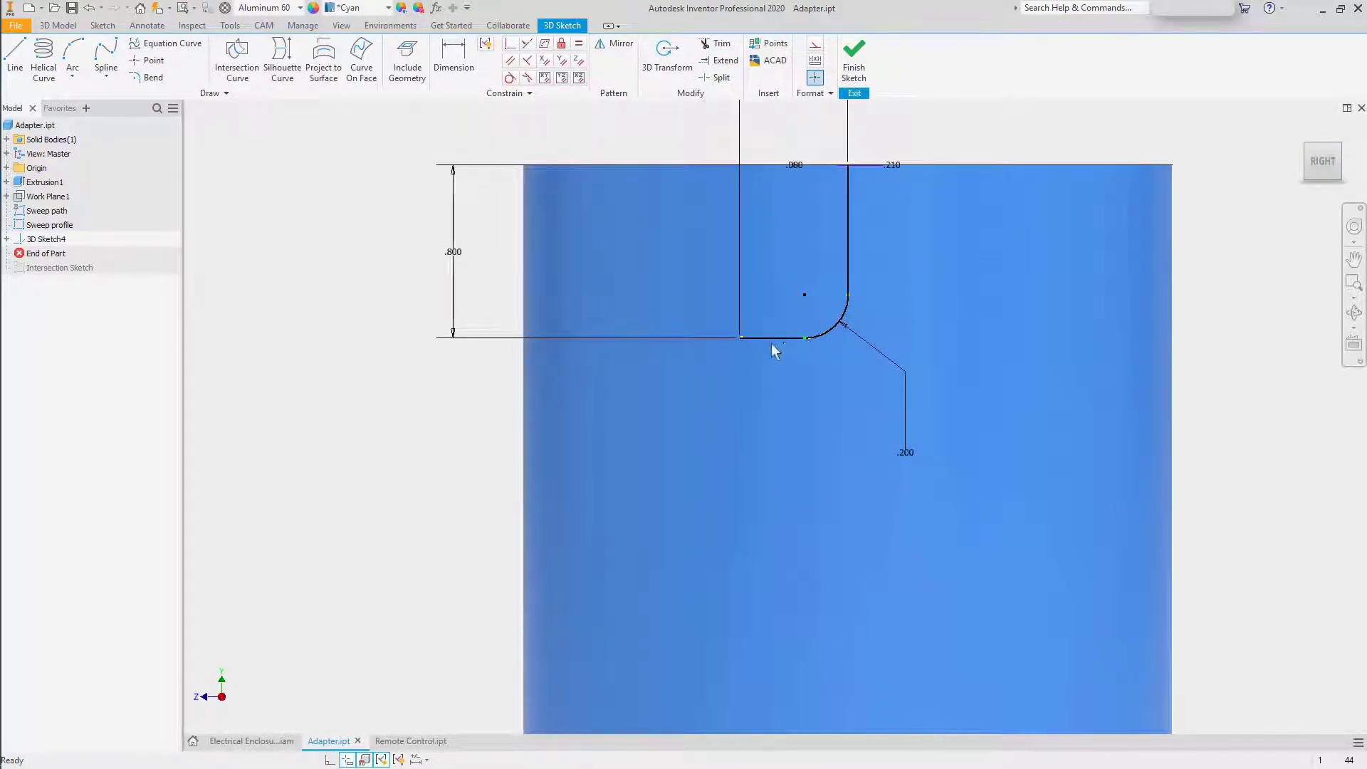
# - Finish the 3D sketch containing the curve wrapped around the cylinder
pyautogui.moveTo(780, 352)
pyautogui.keyDown('shift'); pyautogui.mouseDown(button='middle')
pyautogui.moveTo(986, 361)
pyautogui.moveTo(1002, 350)
pyautogui.moveTo(998, 318)
pyautogui.moveTo(1071, 286)
pyautogui.mouseUp(button='middle'); pyautogui.keyUp('shift')
pyautogui.rightClick(1072, 285)
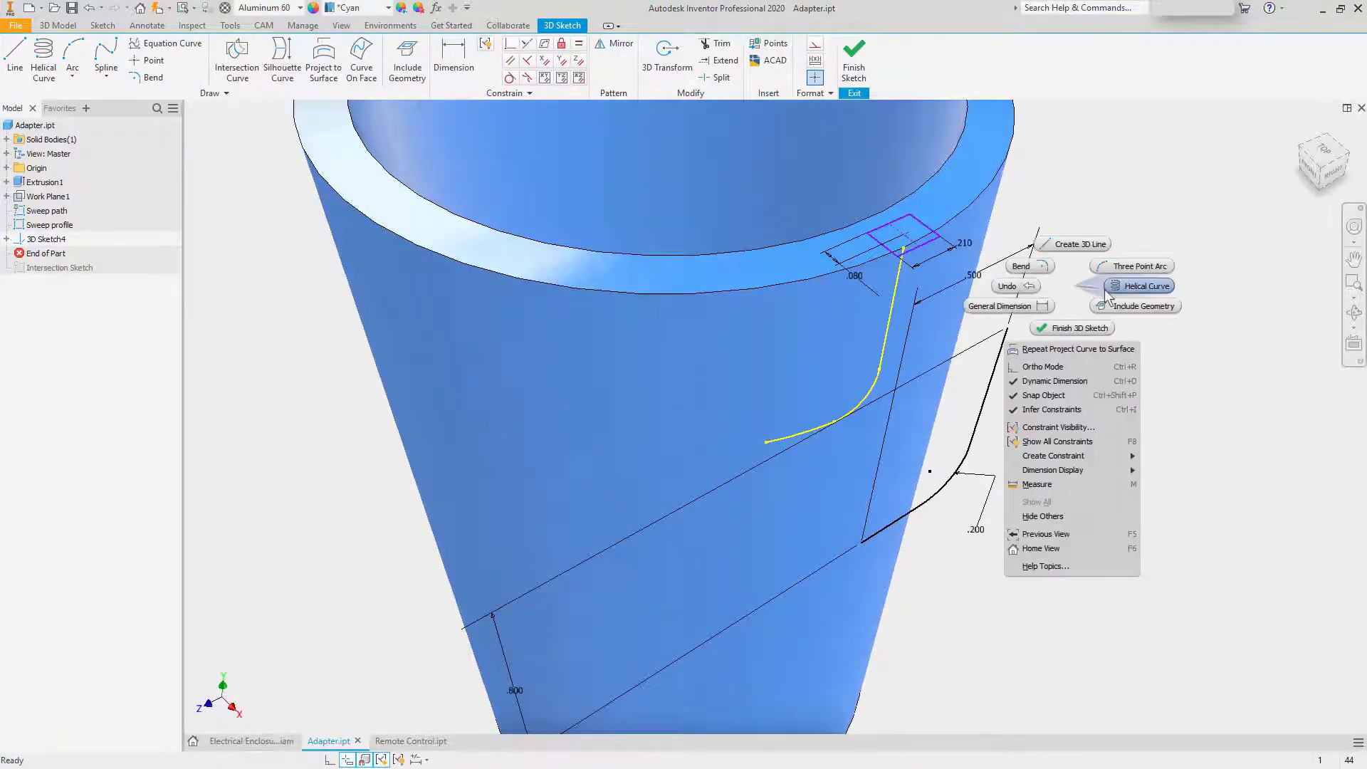
pyautogui.click(1078, 302)
pyautogui.rightClick(1070, 306)
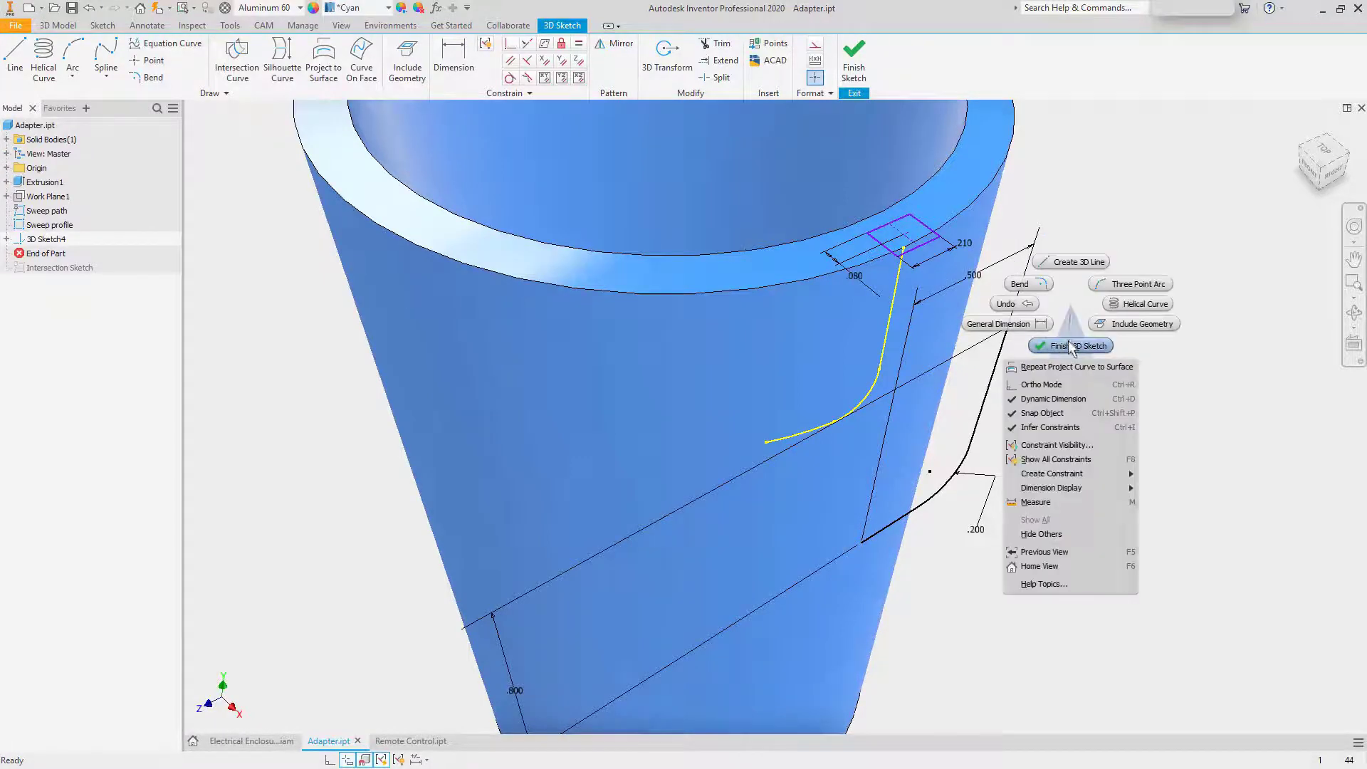
pyautogui.click(1064, 325)
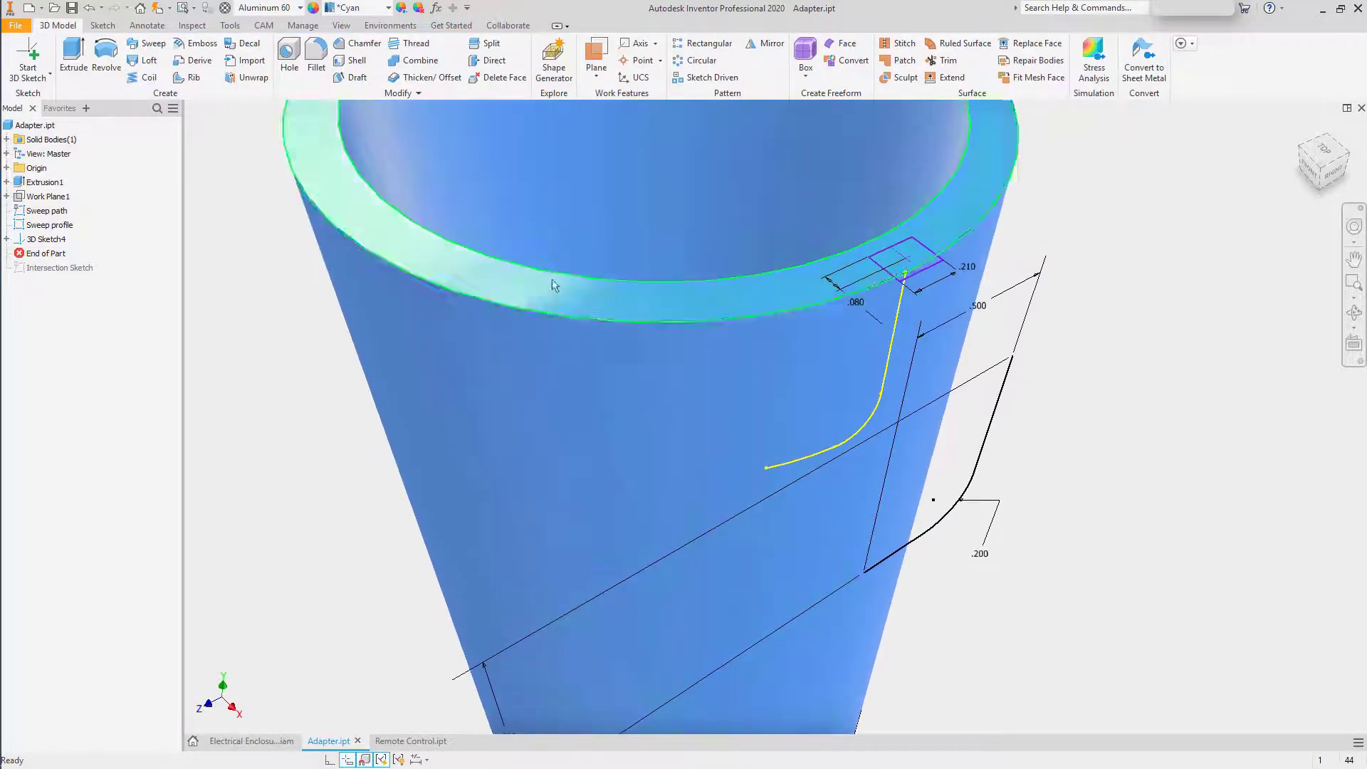
# - Reorder the Sweep profile sketch below 3D Sketch4 in the model tree and open it for editing
pyautogui.click(45, 240)
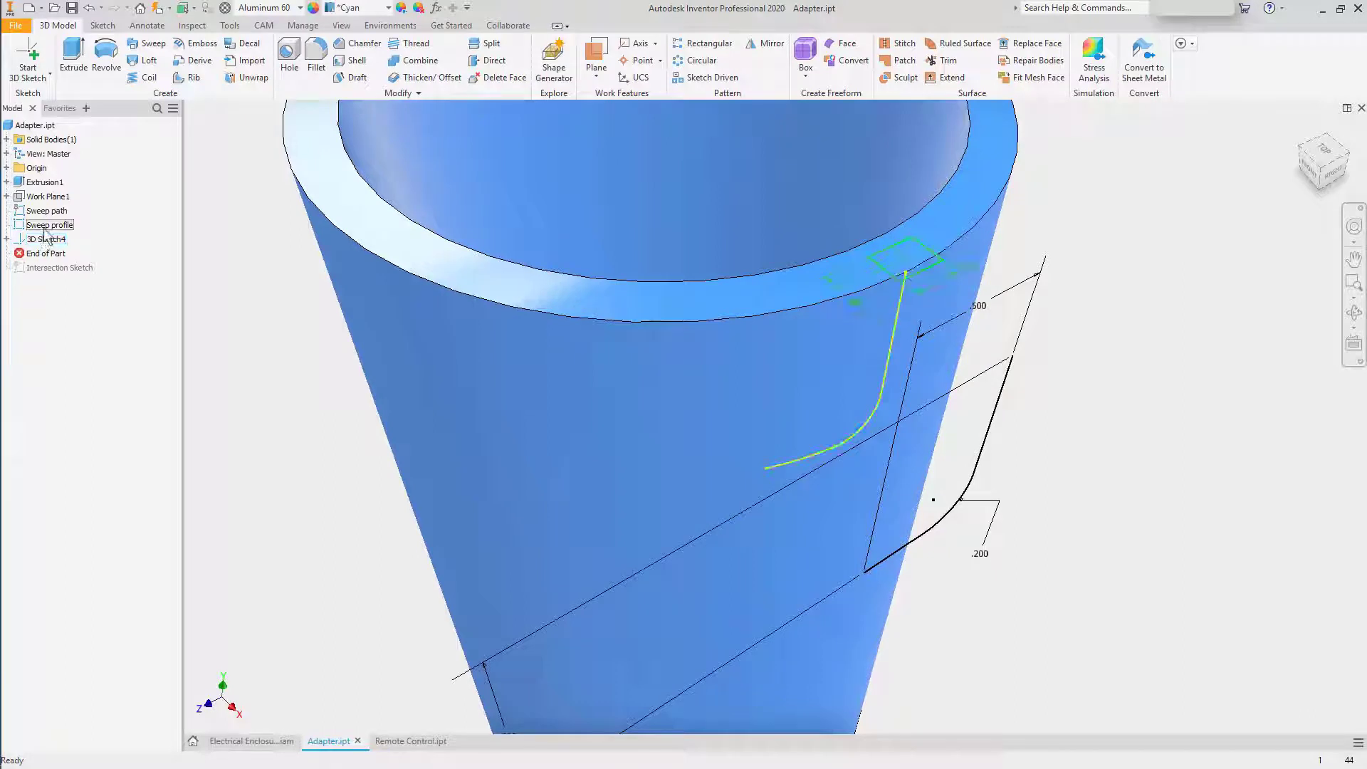
pyautogui.moveTo(54, 243); pyautogui.dragTo(59, 246)
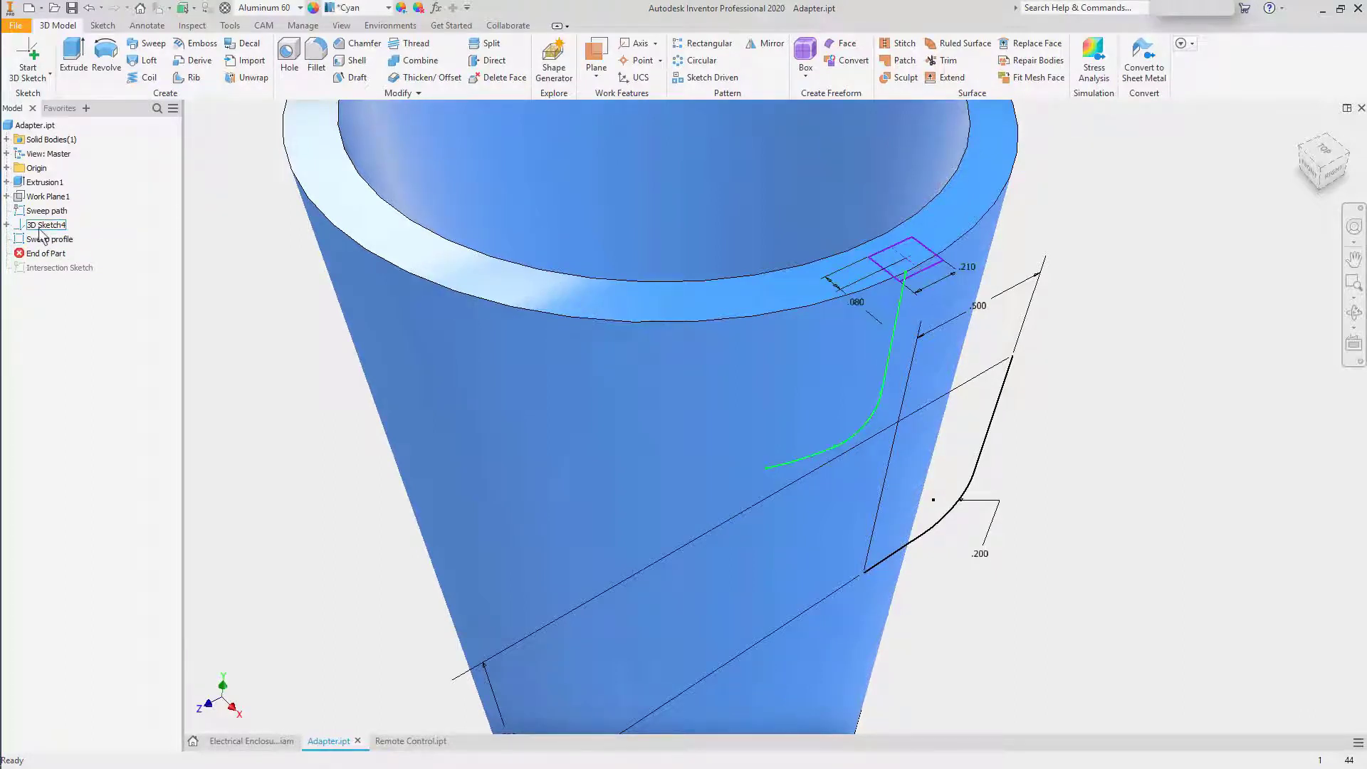
pyautogui.click(31, 245)
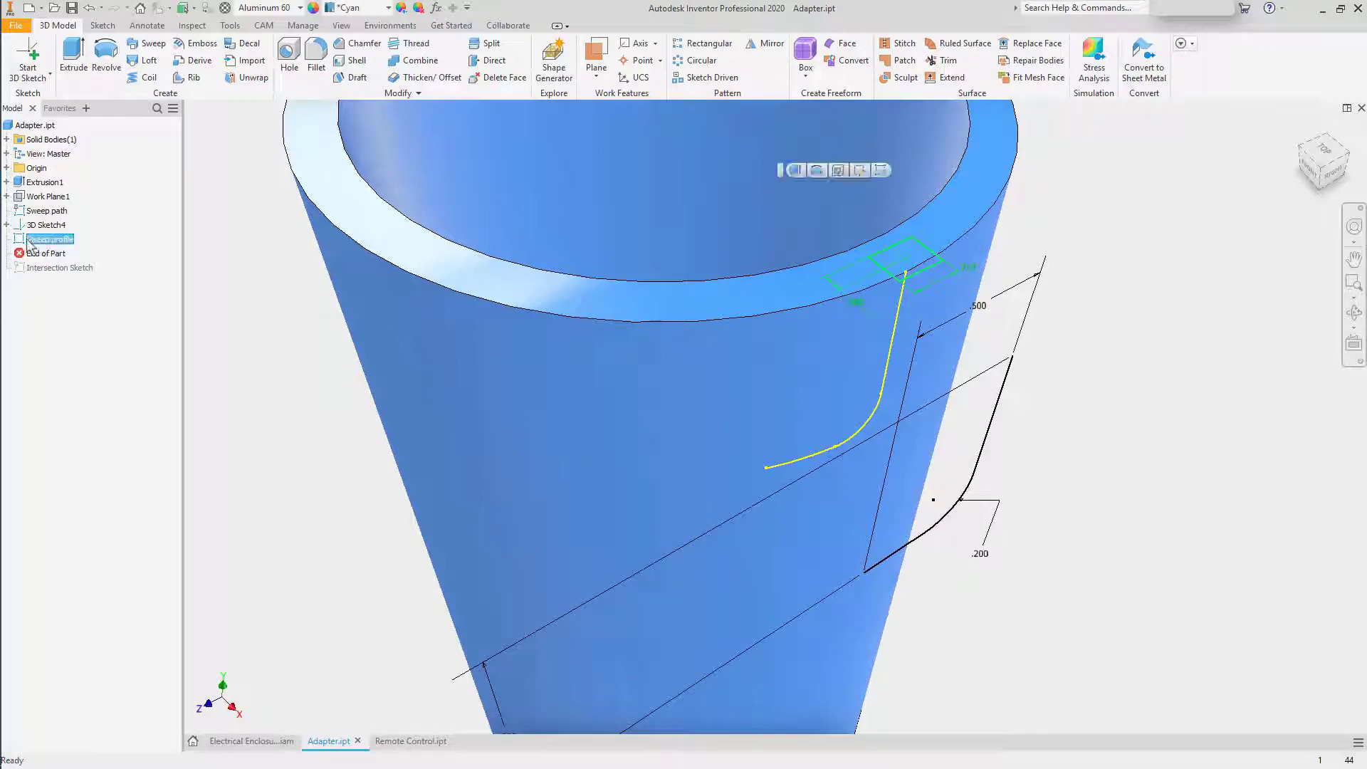
pyautogui.press('pageup')
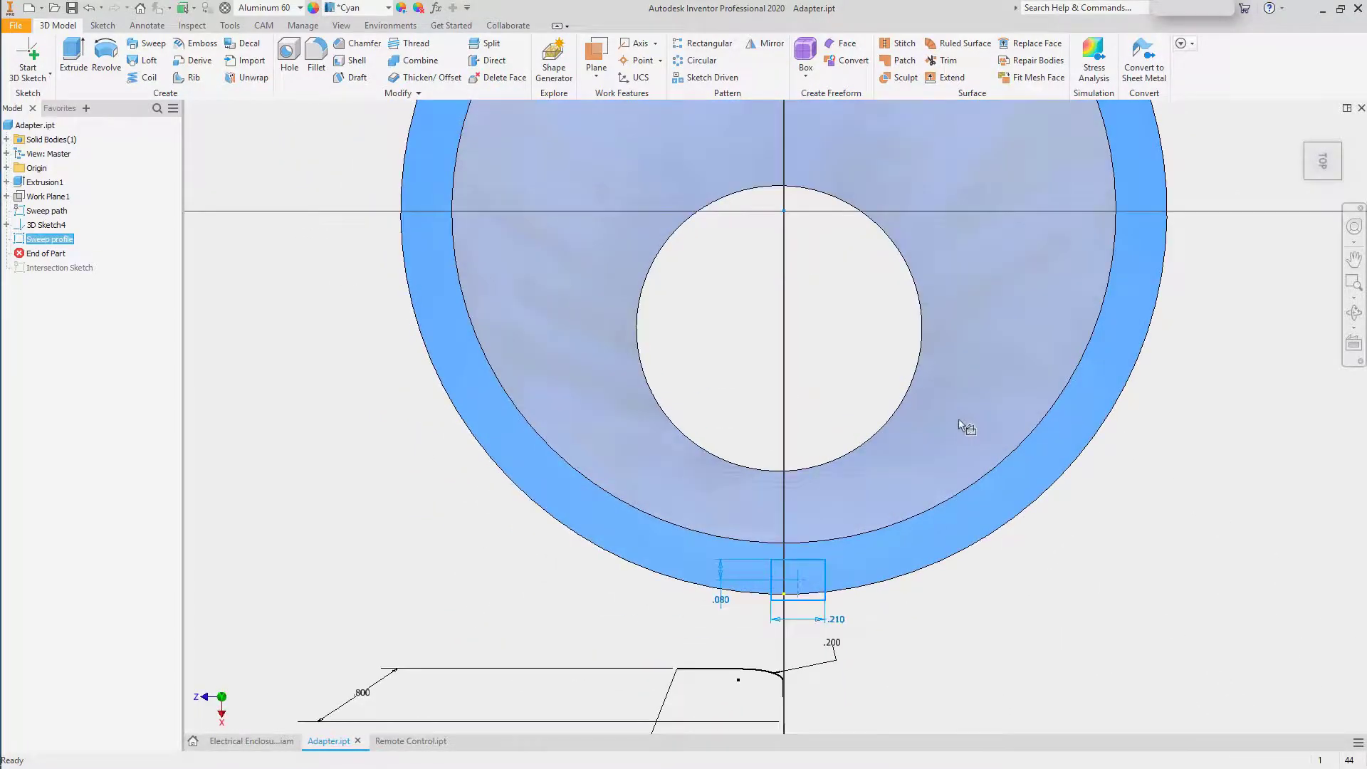
pyautogui.press('F6')
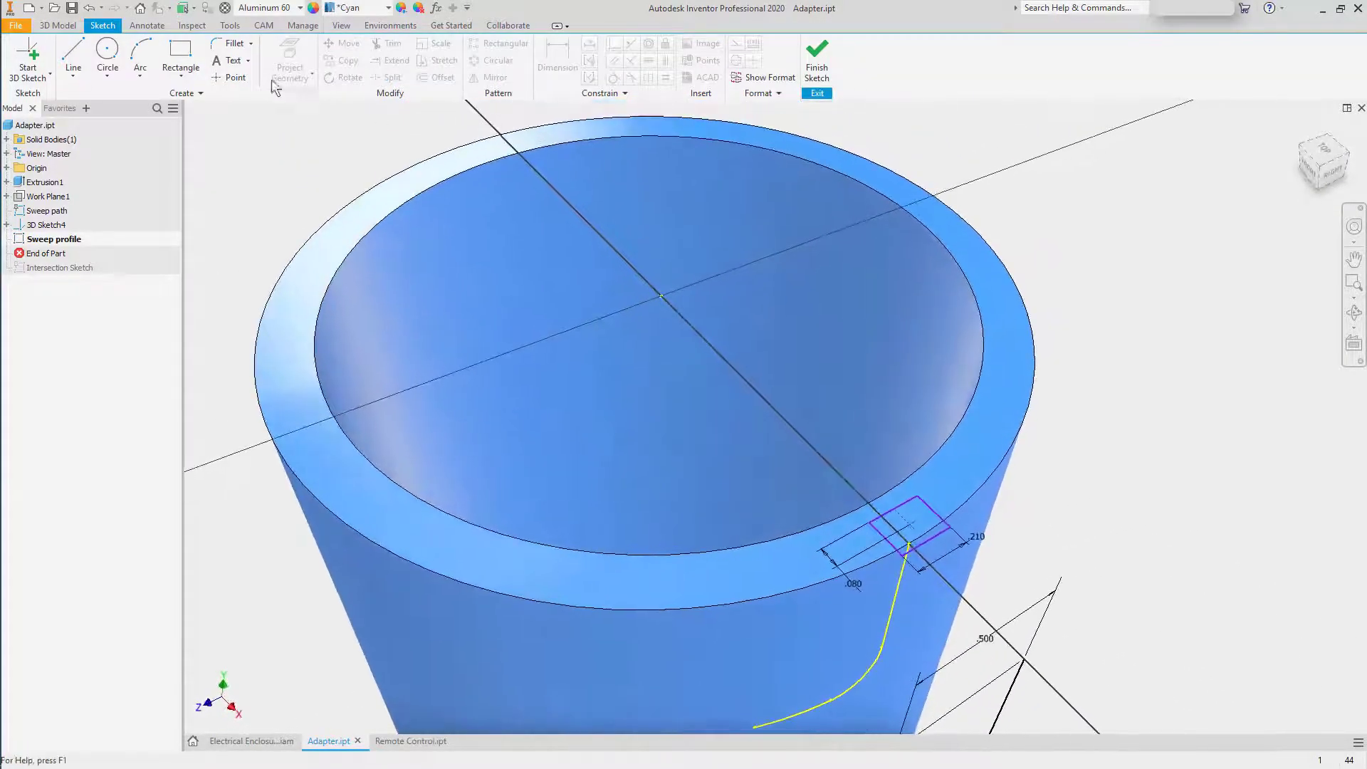
# - Project the upper endpoint of the wrapped curve into the Sweep profile sketch
pyautogui.click(290, 58)
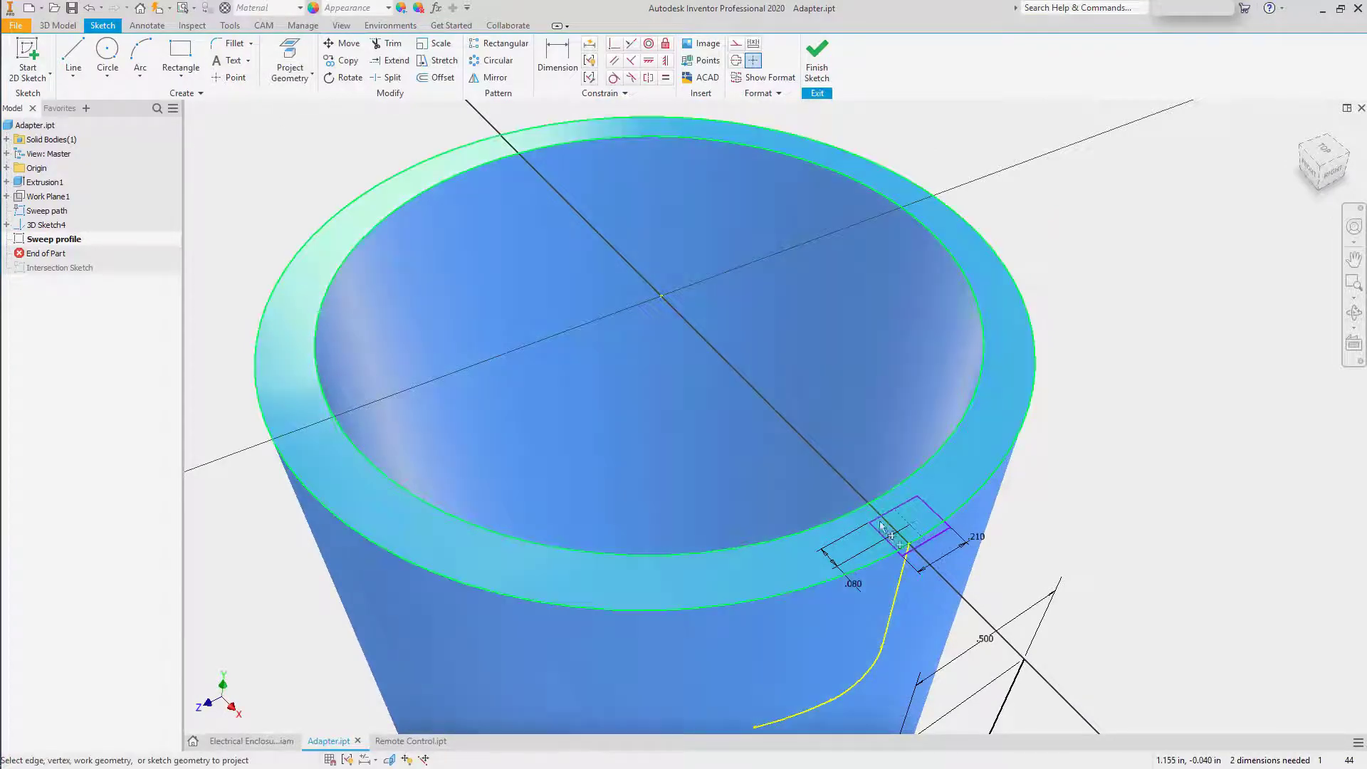
pyautogui.click(908, 544)
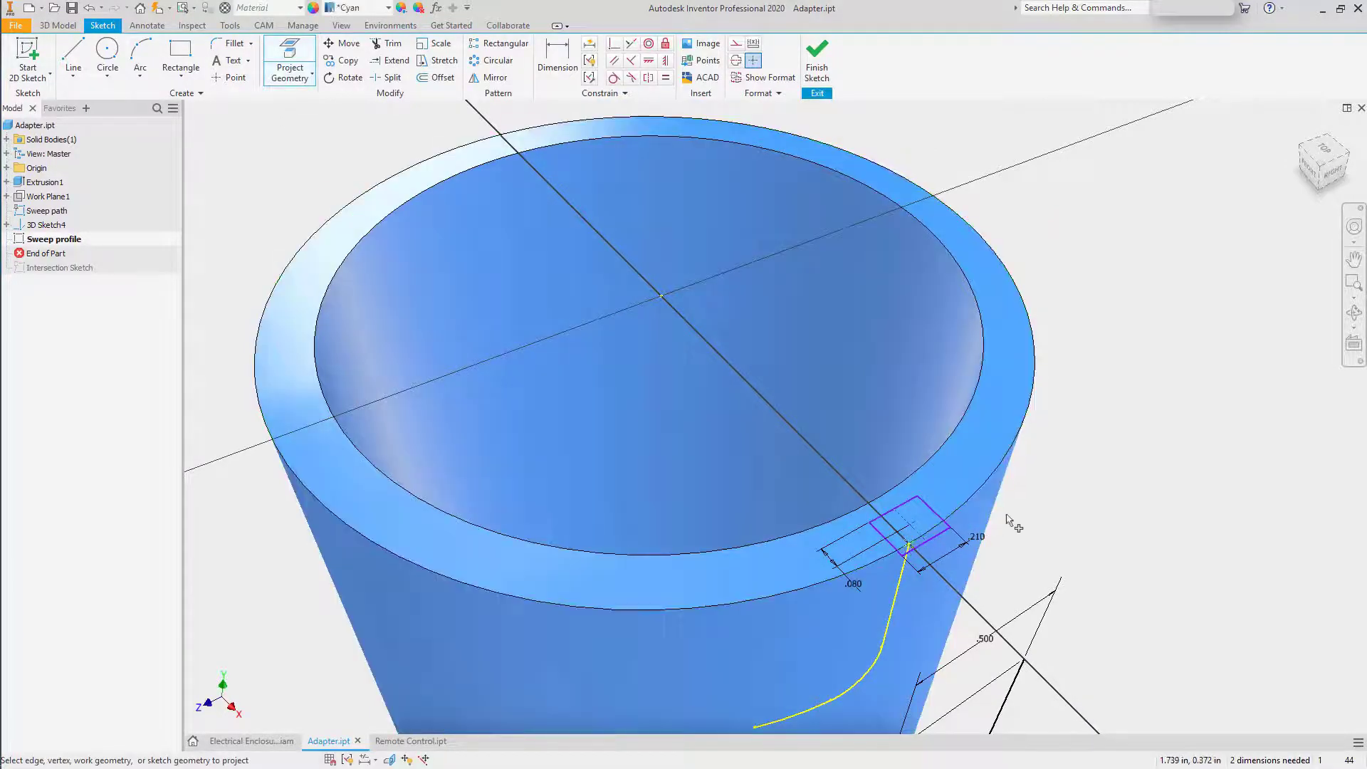
pyautogui.rightClick(1032, 504)
pyautogui.click(1085, 504)
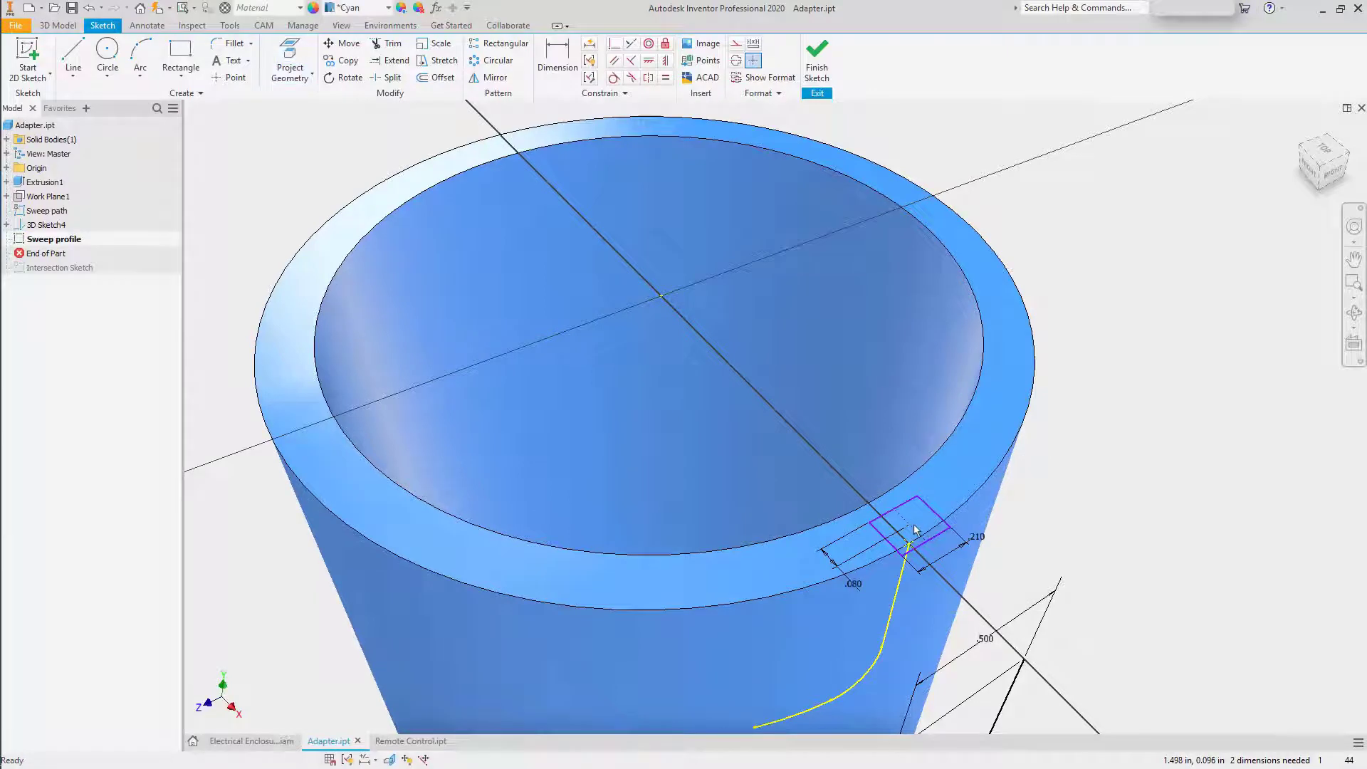
# - Attach the profile rectangle's centre to the projected curve endpoint and finish the sketch
pyautogui.moveTo(911, 526); pyautogui.dragTo(908, 544)
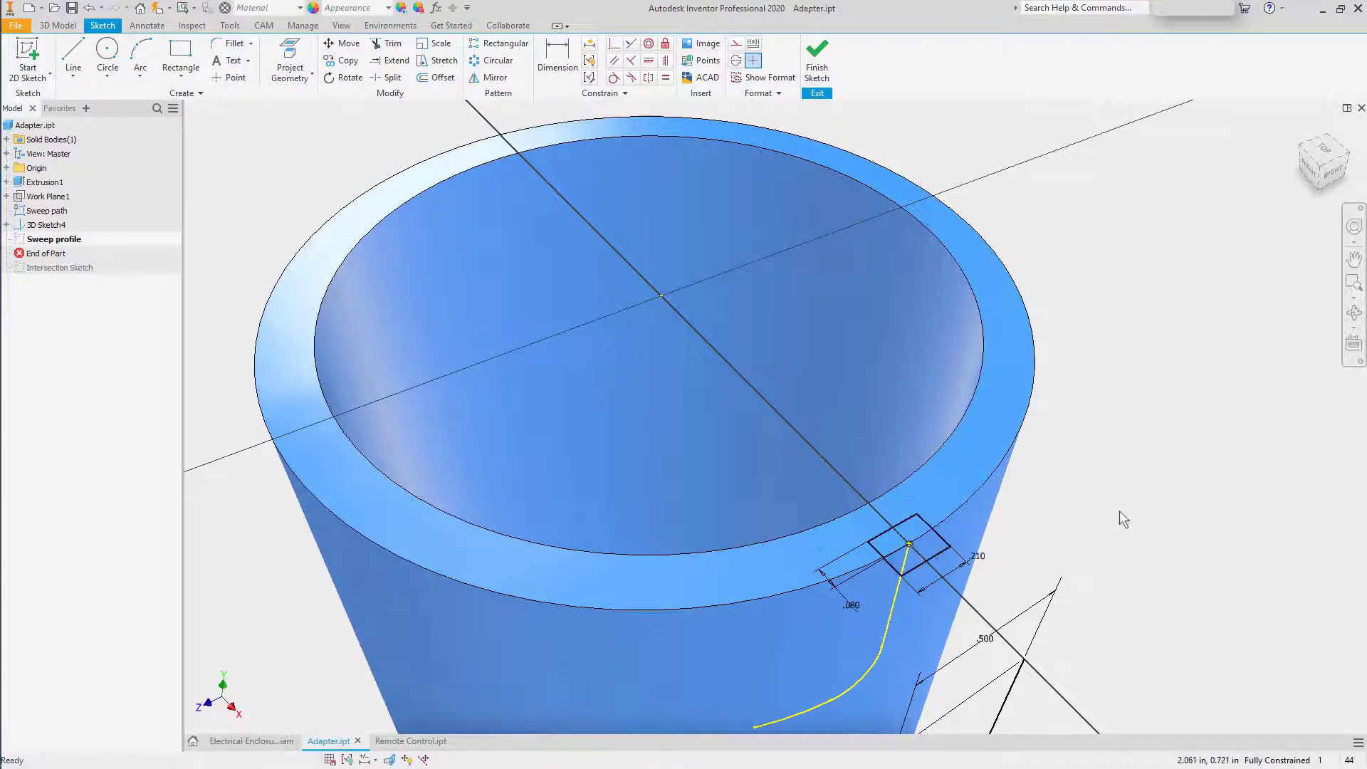
pyautogui.moveTo(1119, 512)
pyautogui.keyDown('shift'); pyautogui.mouseDown(button='middle')
pyautogui.moveTo(1144, 434)
pyautogui.moveTo(1132, 407)
pyautogui.mouseUp(button='middle'); pyautogui.keyUp('shift')
pyautogui.click(817, 71)
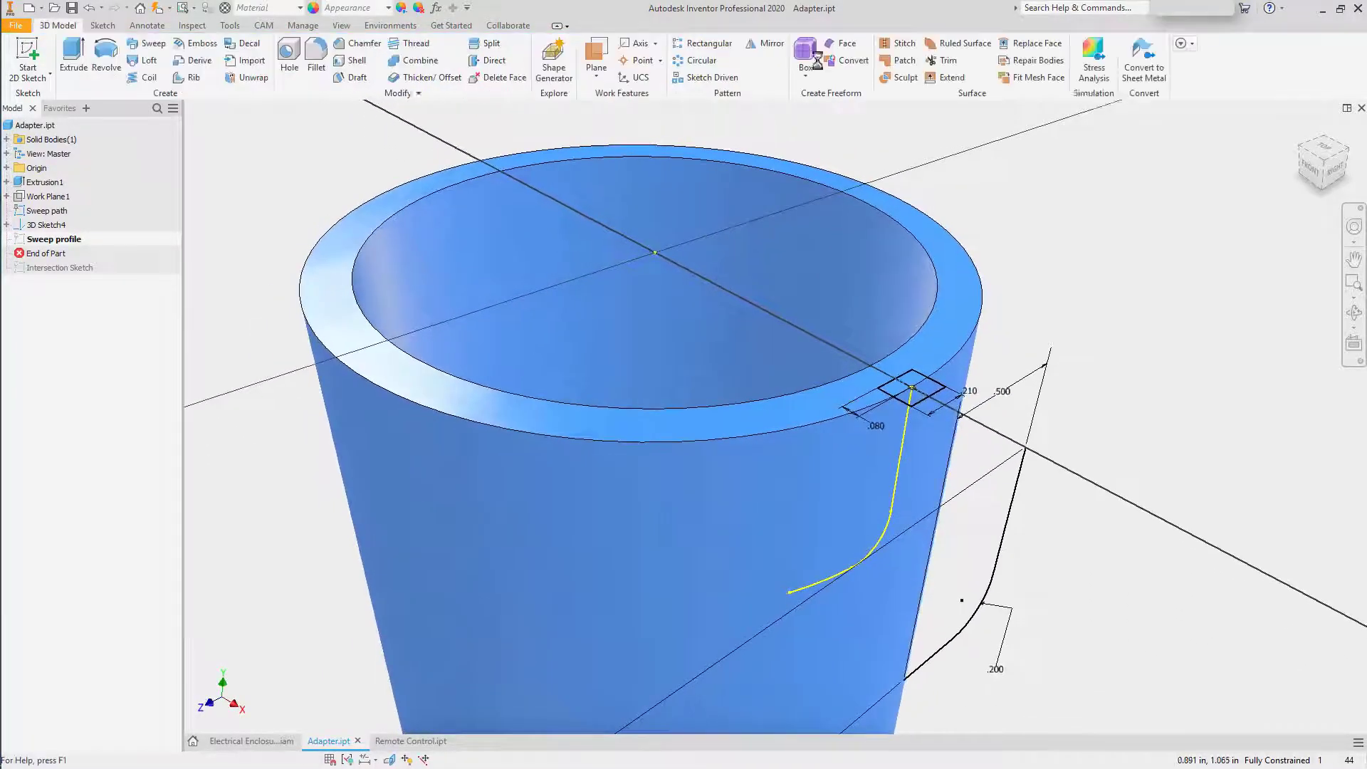
# - Sweep the rectangular profile along the wrapped 3D curve as a cut through the cylinder wall
pyautogui.click(148, 43)
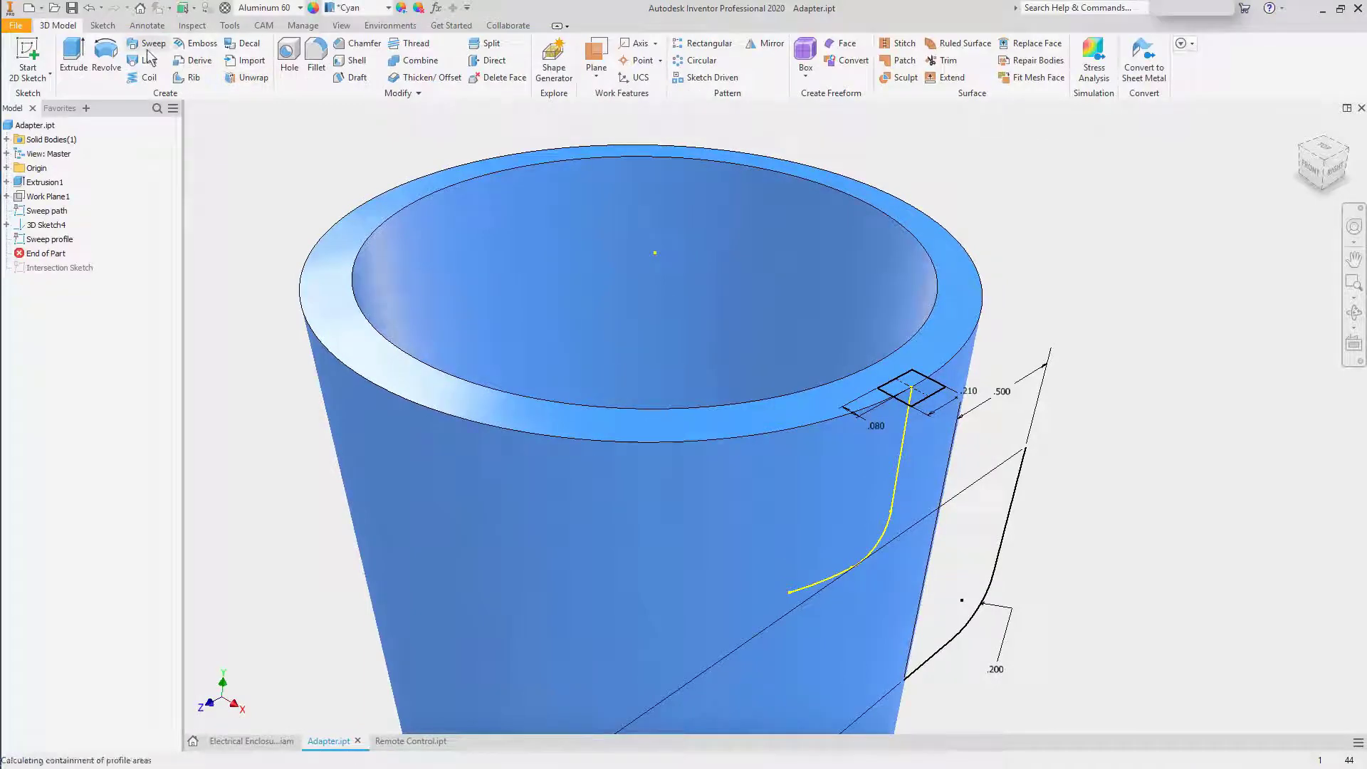
pyautogui.click(904, 436)
pyautogui.moveTo(1043, 392)
pyautogui.keyDown('shift'); pyautogui.mouseDown(button='middle')
pyautogui.moveTo(1104, 381)
pyautogui.moveTo(1064, 375)
pyautogui.mouseUp(button='middle'); pyautogui.keyUp('shift')
pyautogui.click(319, 356)
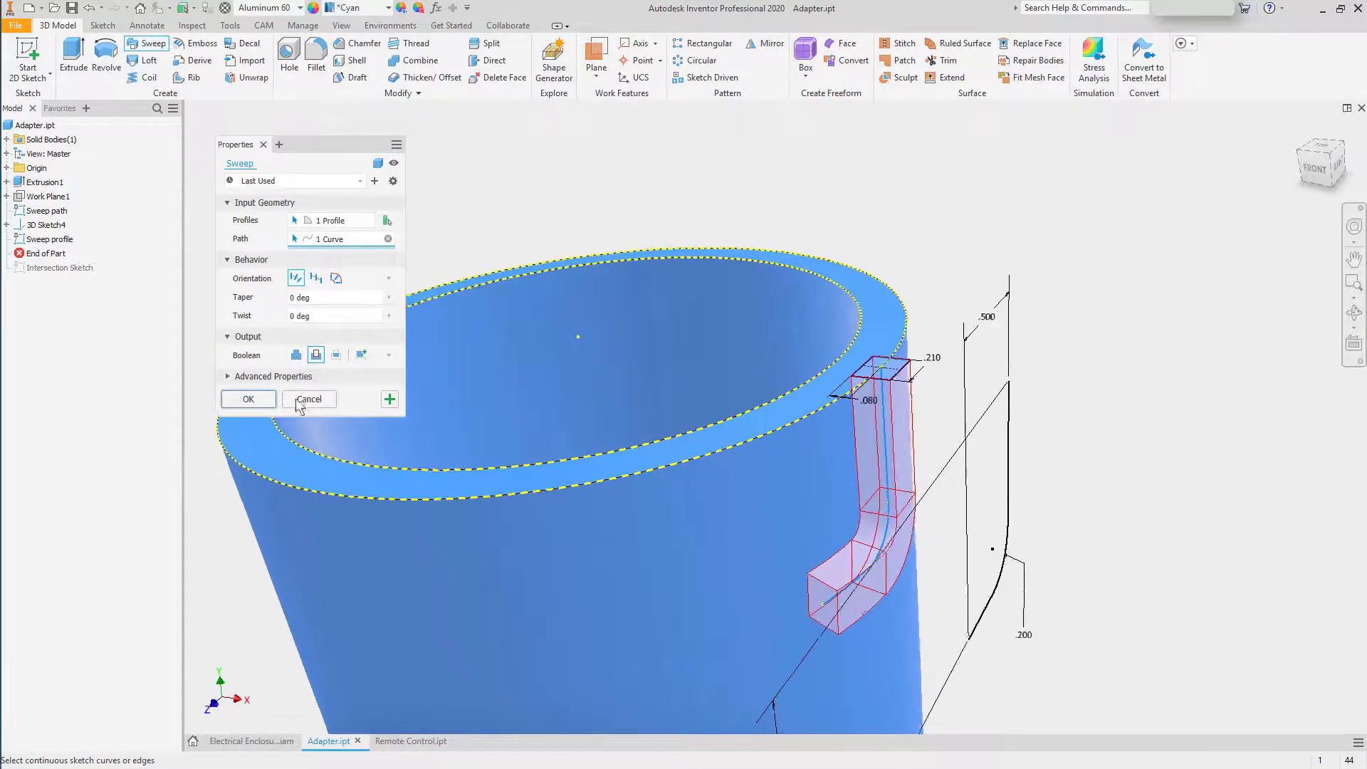
pyautogui.click(262, 403)
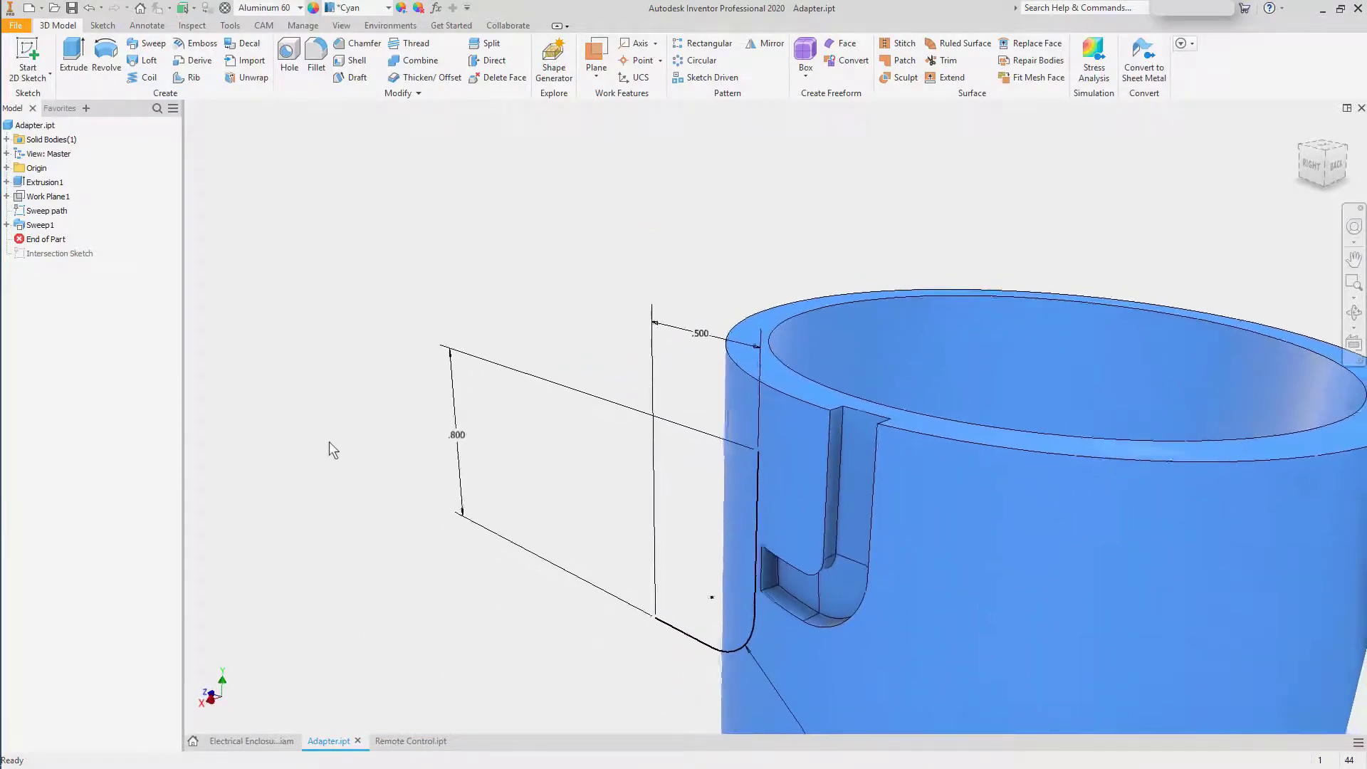
# - Set the sweep path's vertical dimension to 1.2 in and update the part so the slot follows
pyautogui.doubleClick(461, 426)
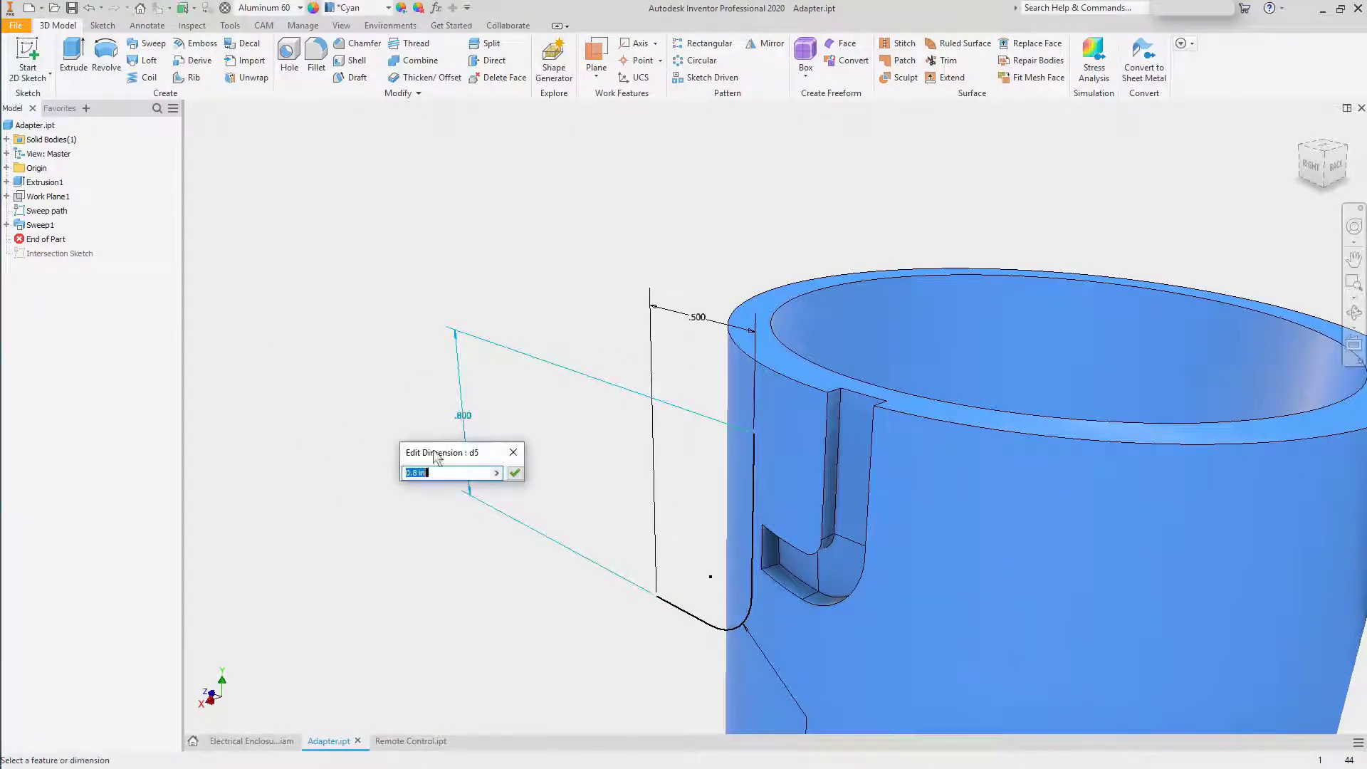
pyautogui.write('1.2')
pyautogui.press('Return')
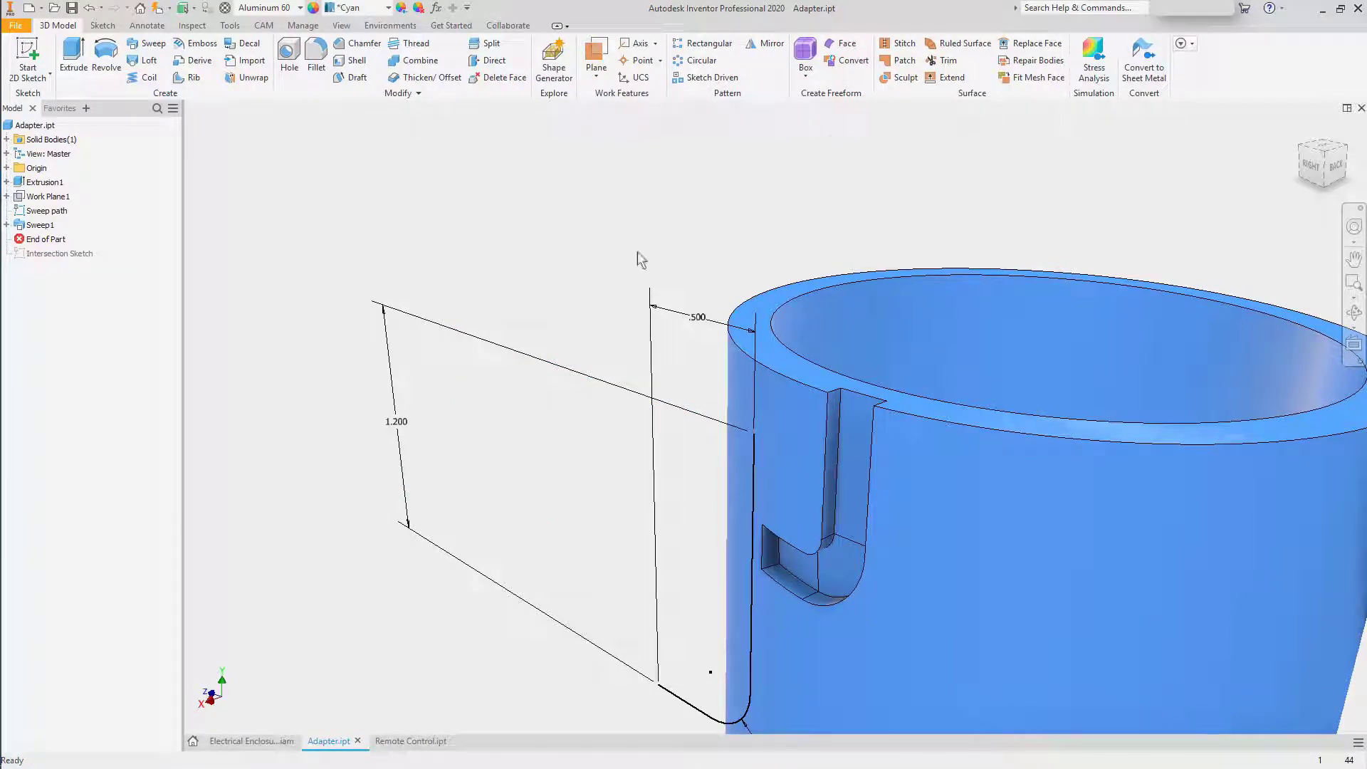
pyautogui.click(158, 8)
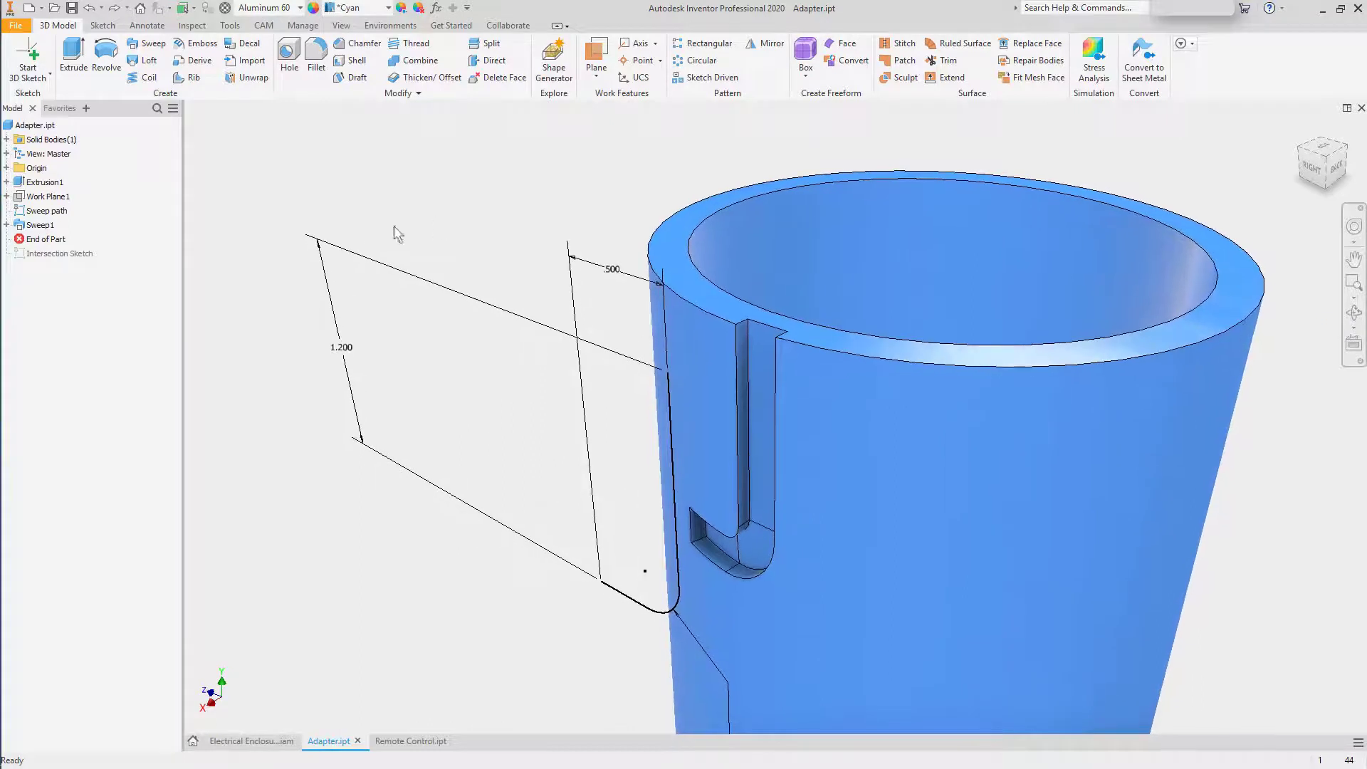
# - Move the End of Part marker below Intersection Sketch and start a new 3D sketch
pyautogui.moveTo(52, 242); pyautogui.dragTo(41, 259)
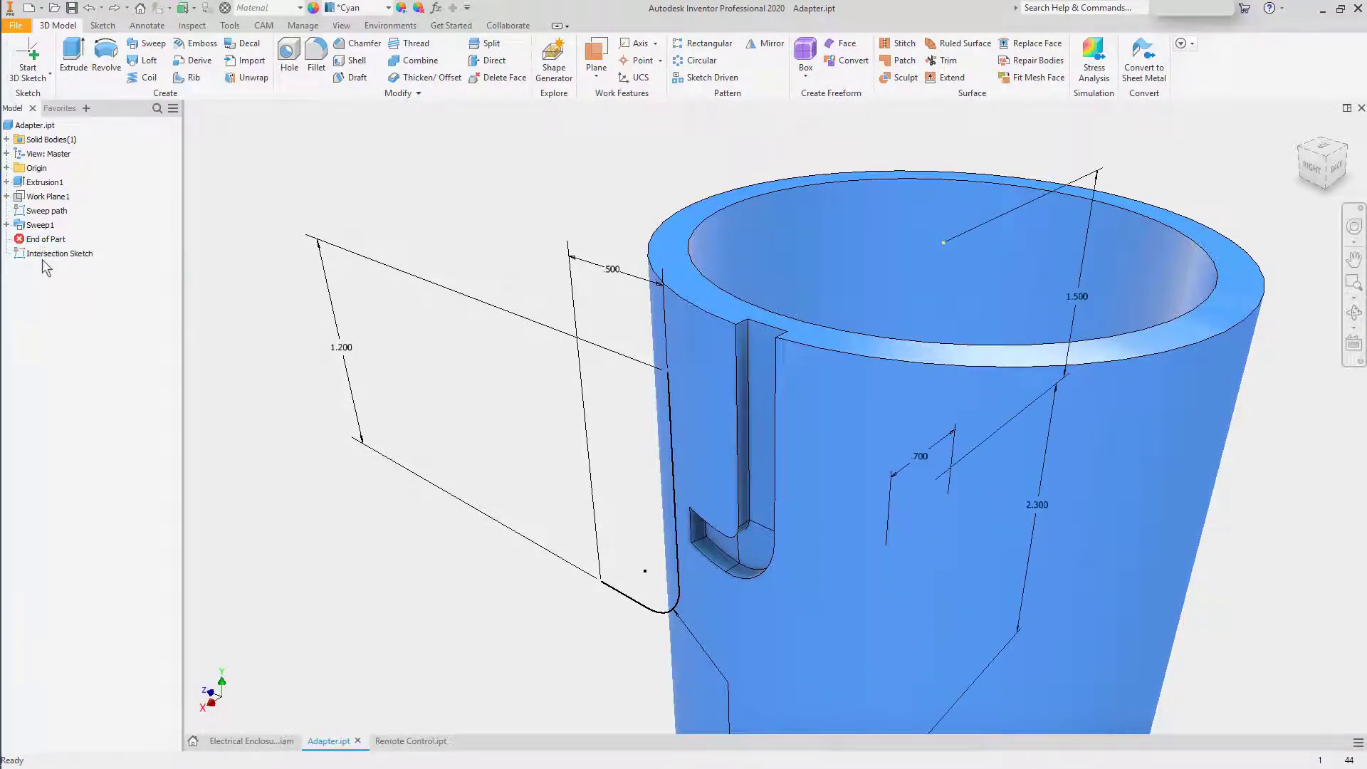
pyautogui.click(29, 60)
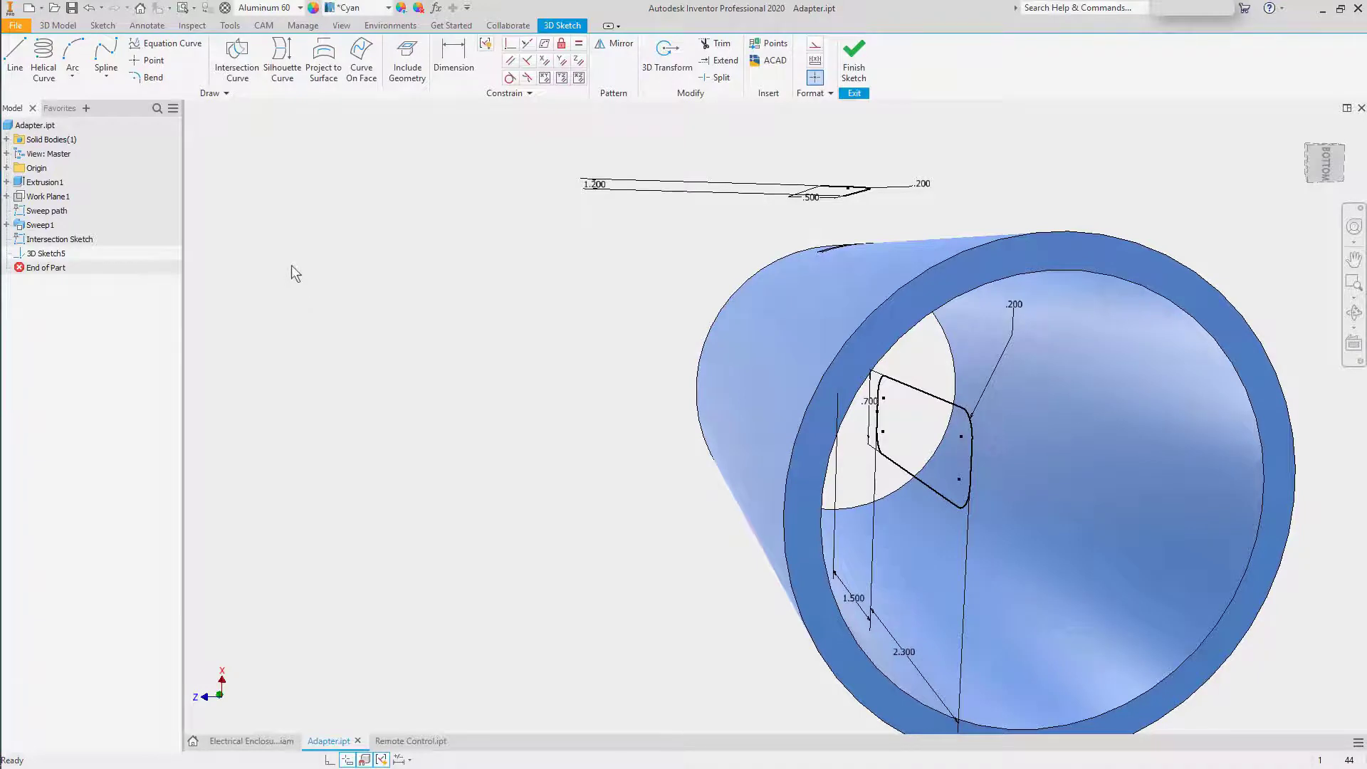
# - Create an intersection curve between the outer cylindrical face and the rounded rectangle of Intersection Sketch, and finish the 3D sketch
pyautogui.click(241, 60)
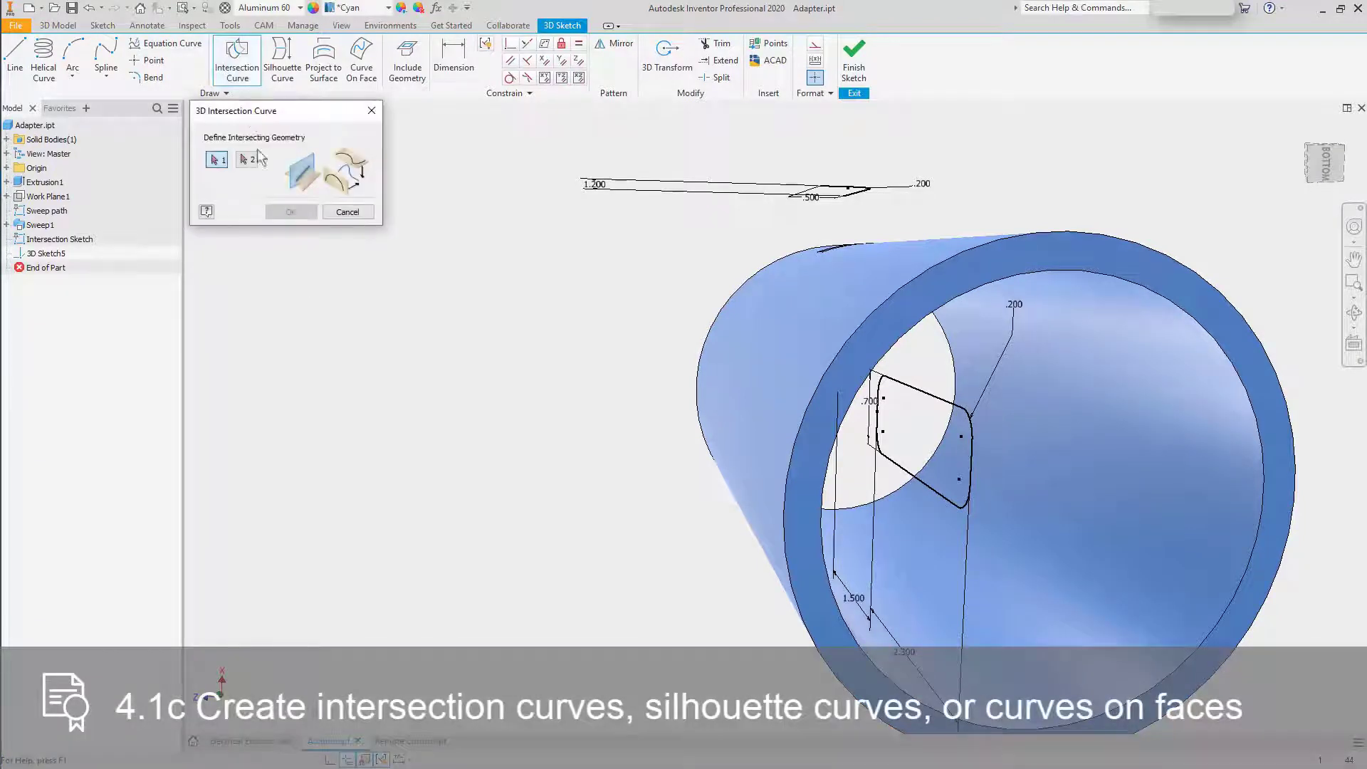
pyautogui.click(716, 403)
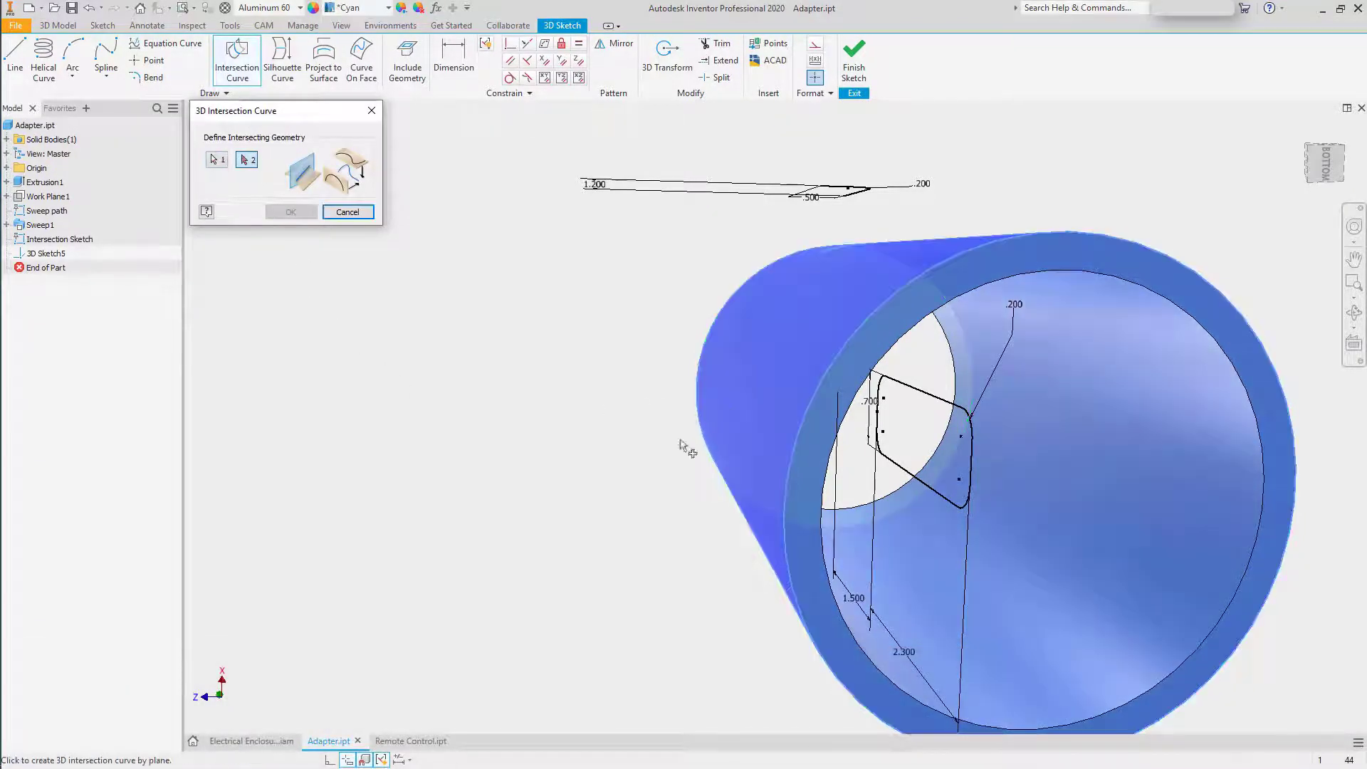
pyautogui.click(939, 497)
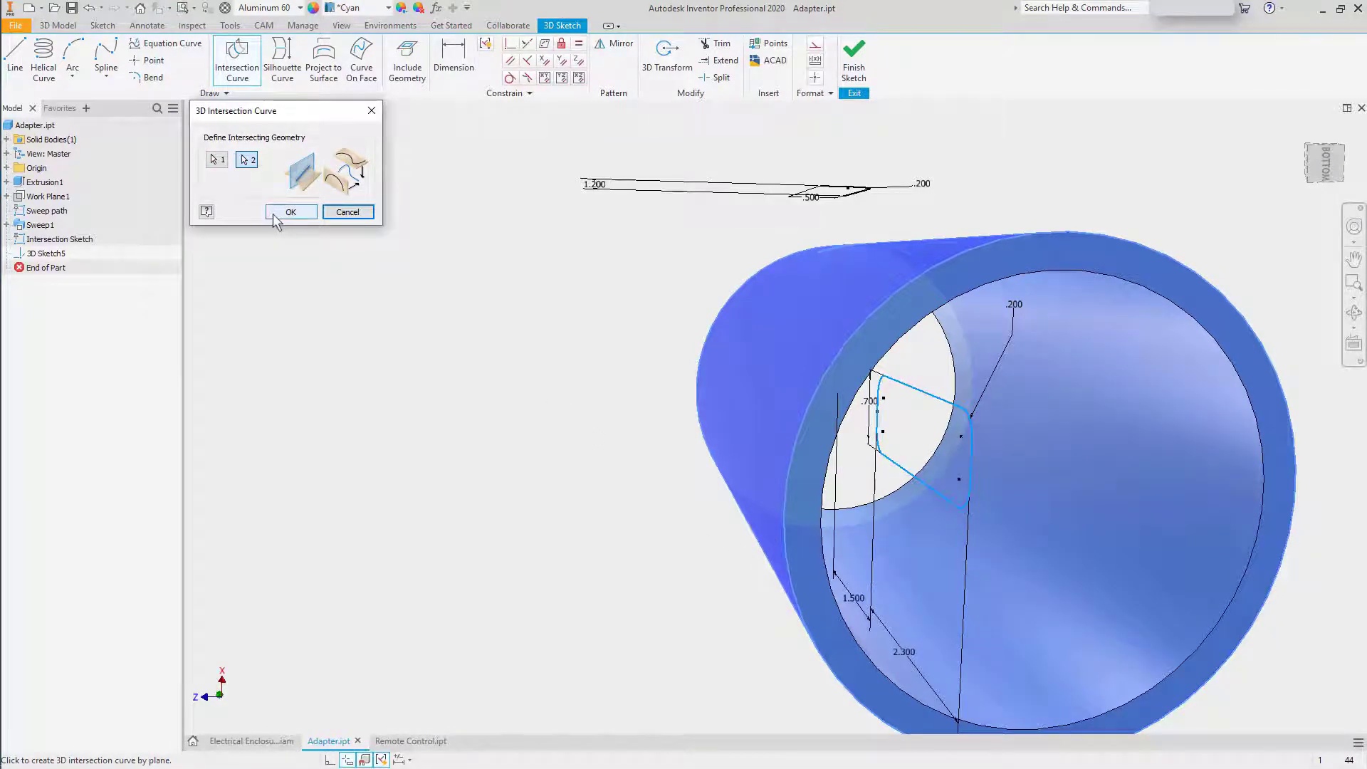
pyautogui.click(272, 212)
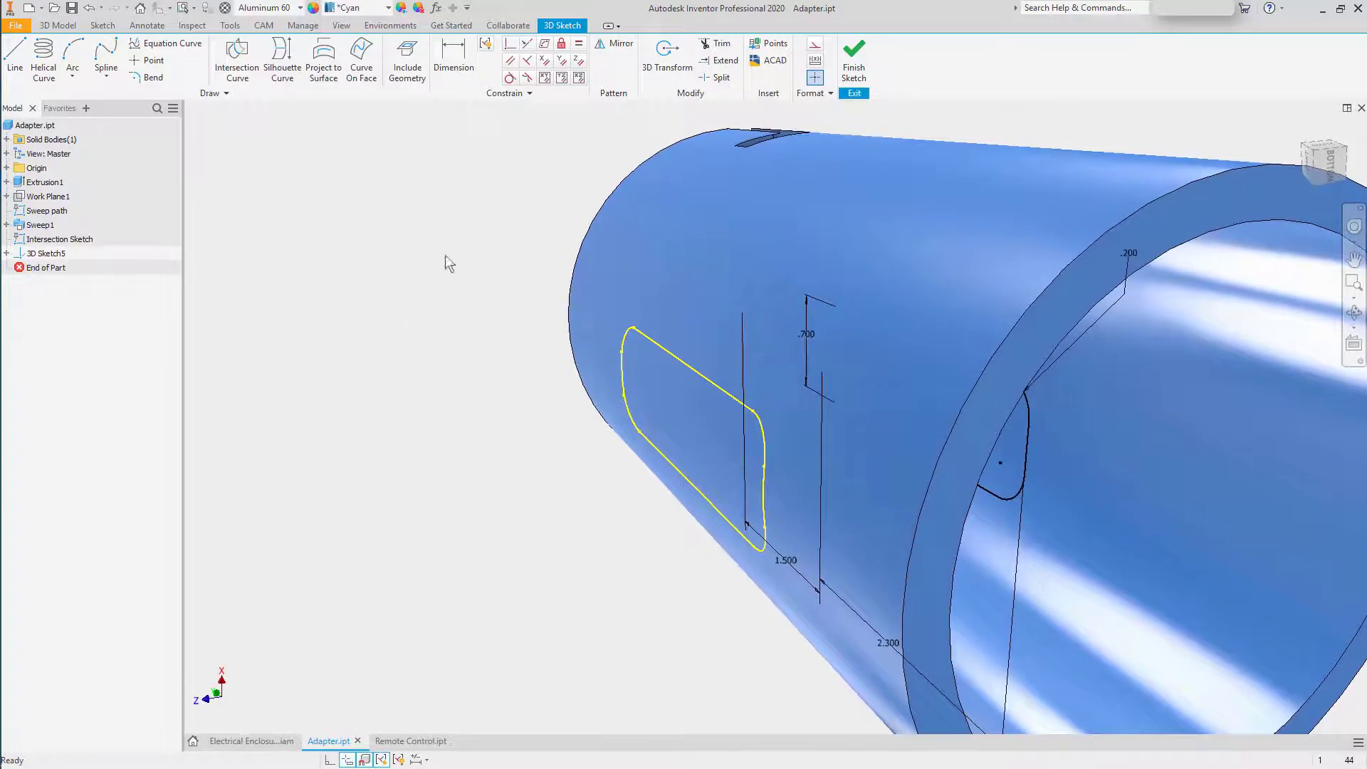
pyautogui.click(853, 62)
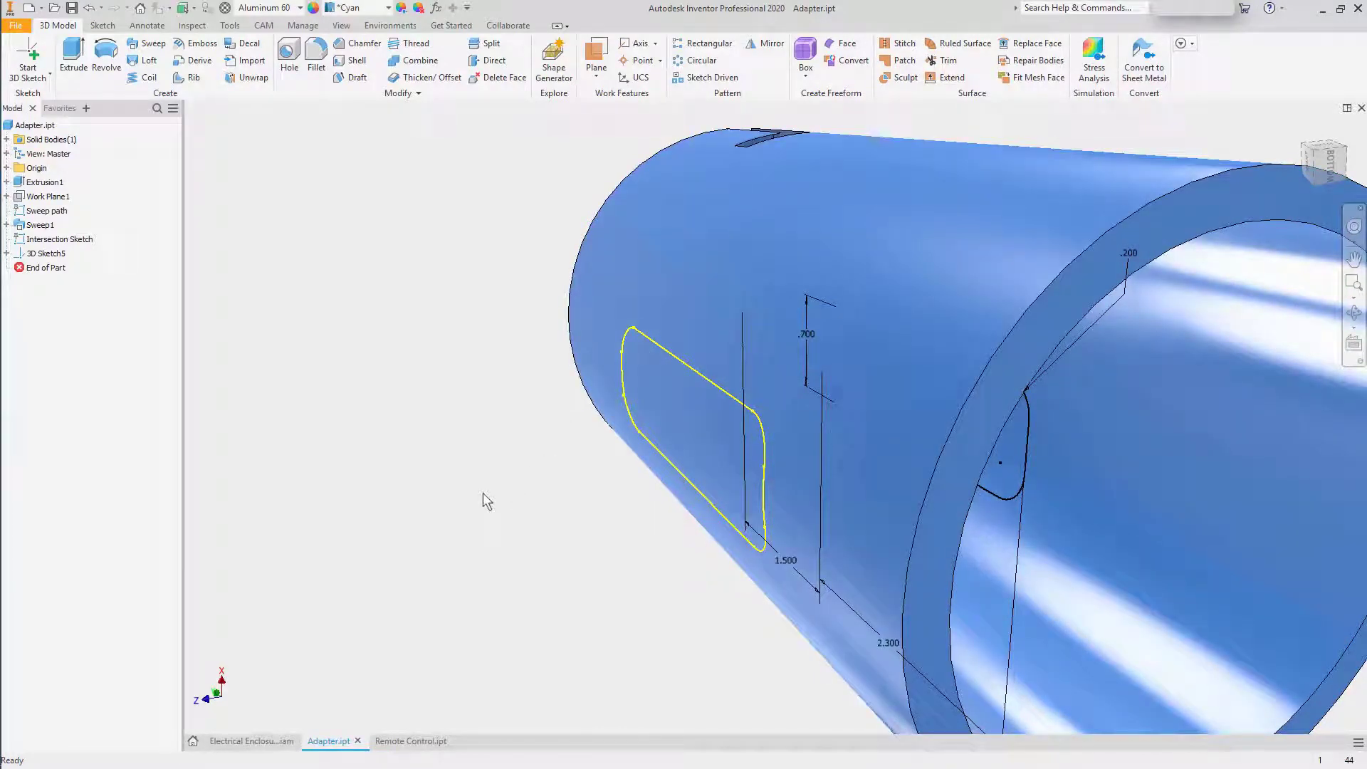
# - In a new 3D sketch, draw a five-point S-shaped Curve on Face spline up the outer face, starting on its bottom edge
pyautogui.keyDown('shift'); pyautogui.moveTo(483, 493); pyautogui.dragTo(423, 481, button='middle'); pyautogui.keyUp('shift')
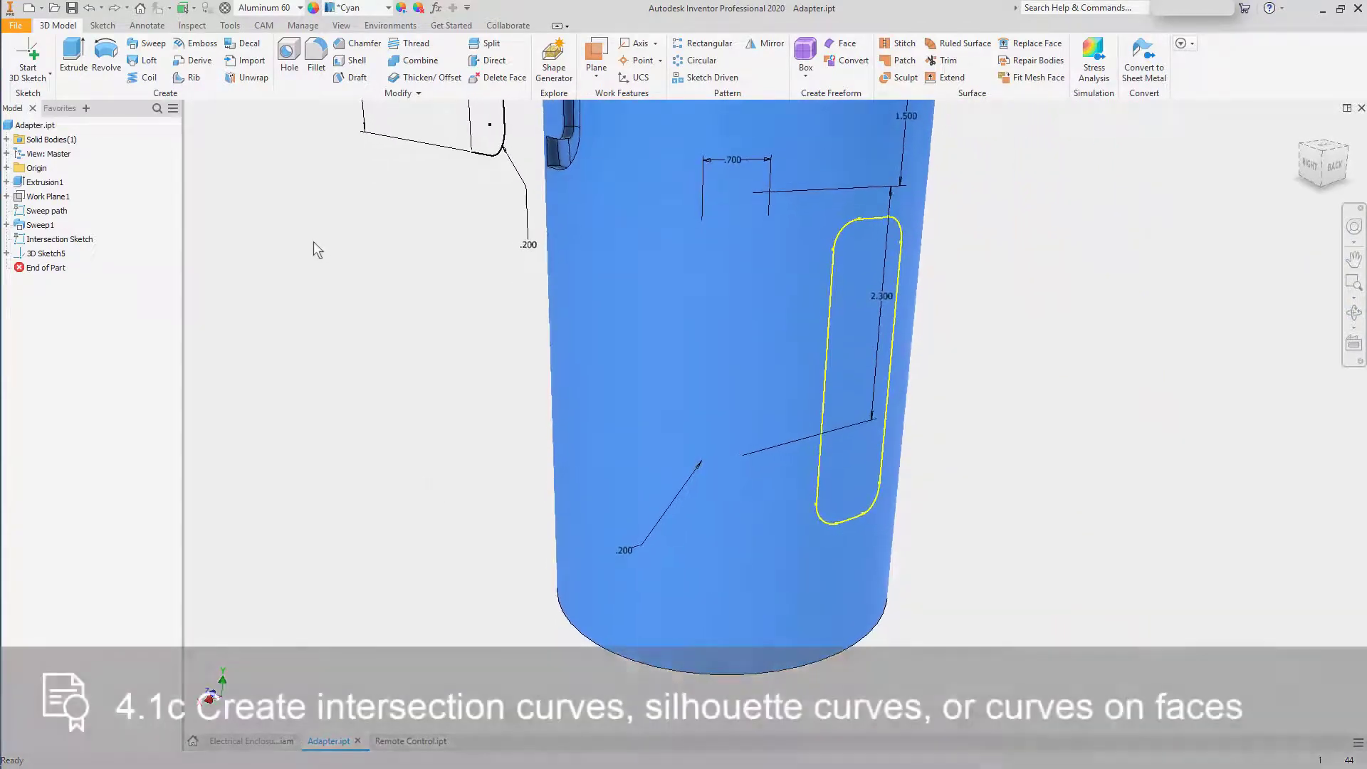
pyautogui.click(32, 55)
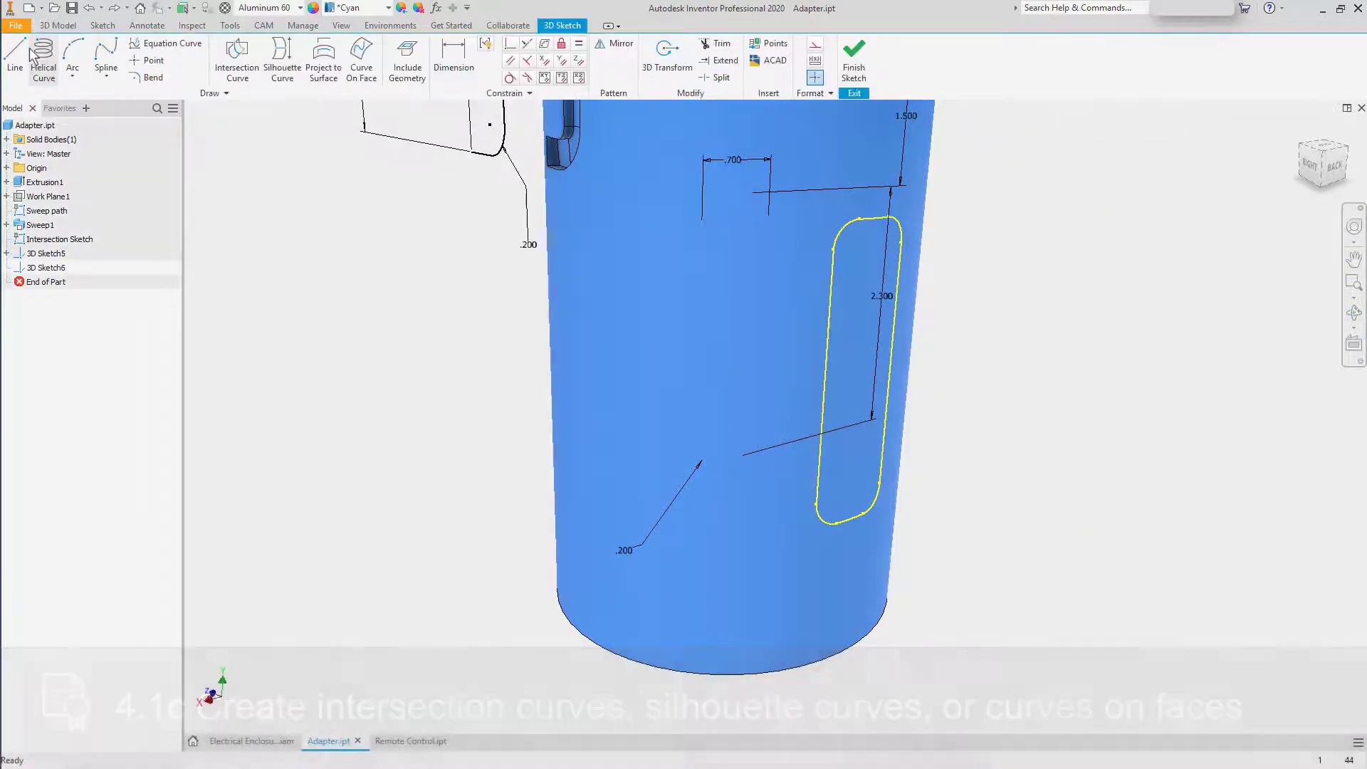
pyautogui.click(363, 57)
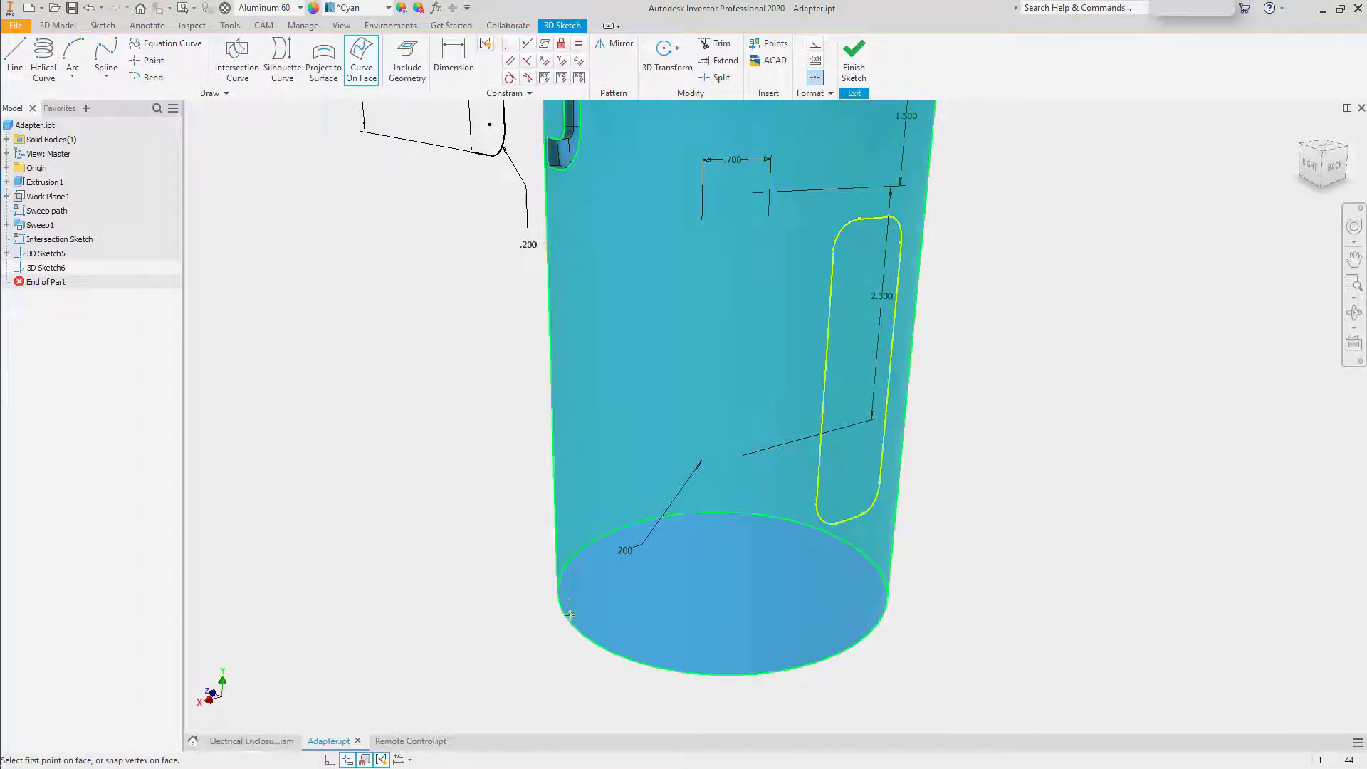
pyautogui.click(565, 622)
pyautogui.click(570, 624)
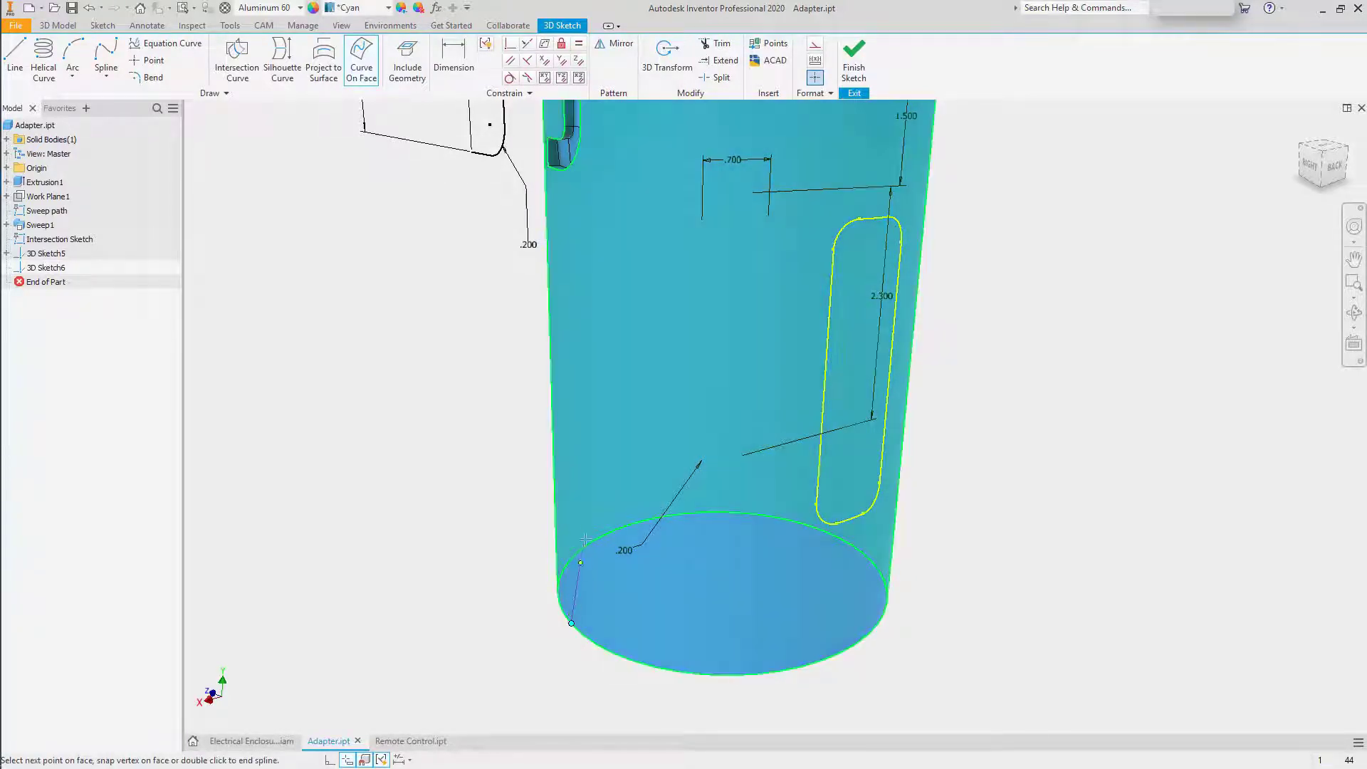
pyautogui.click(611, 482)
pyautogui.click(734, 387)
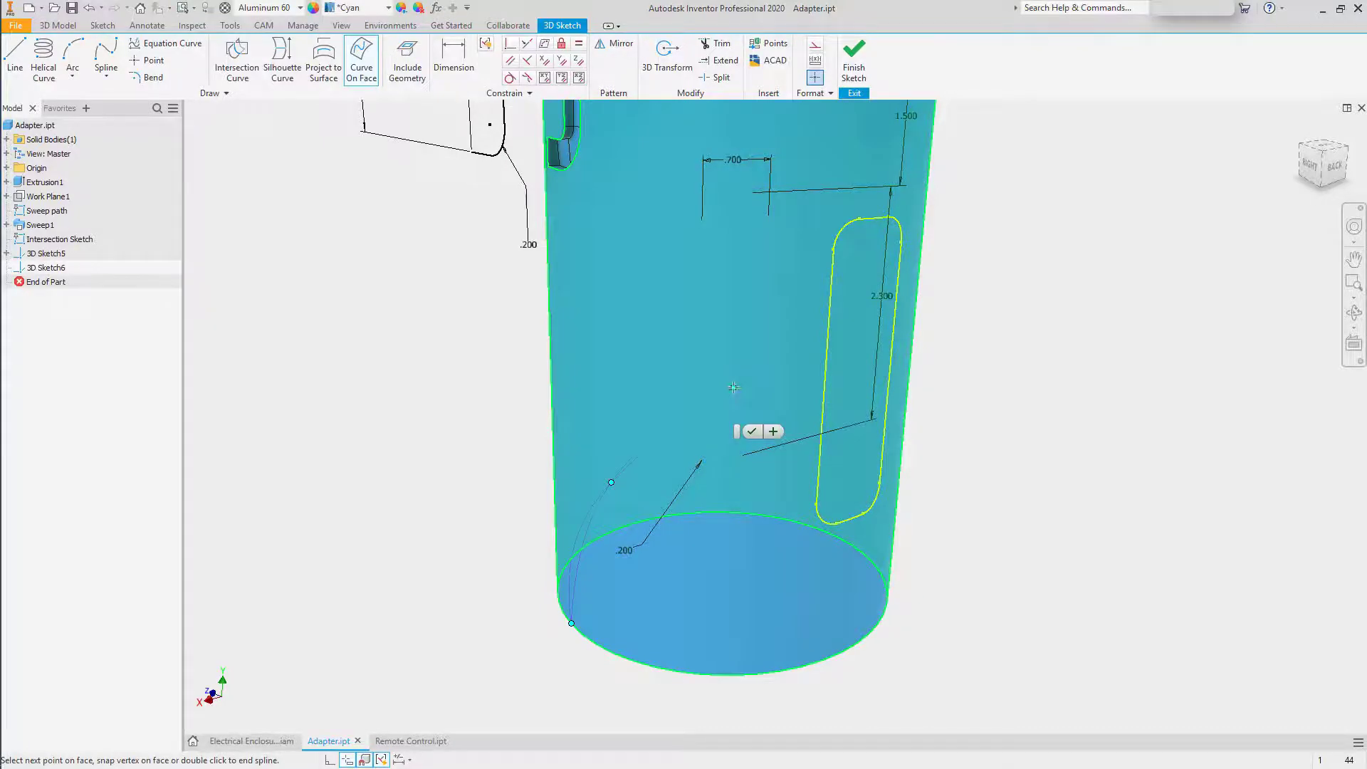
pyautogui.click(736, 249)
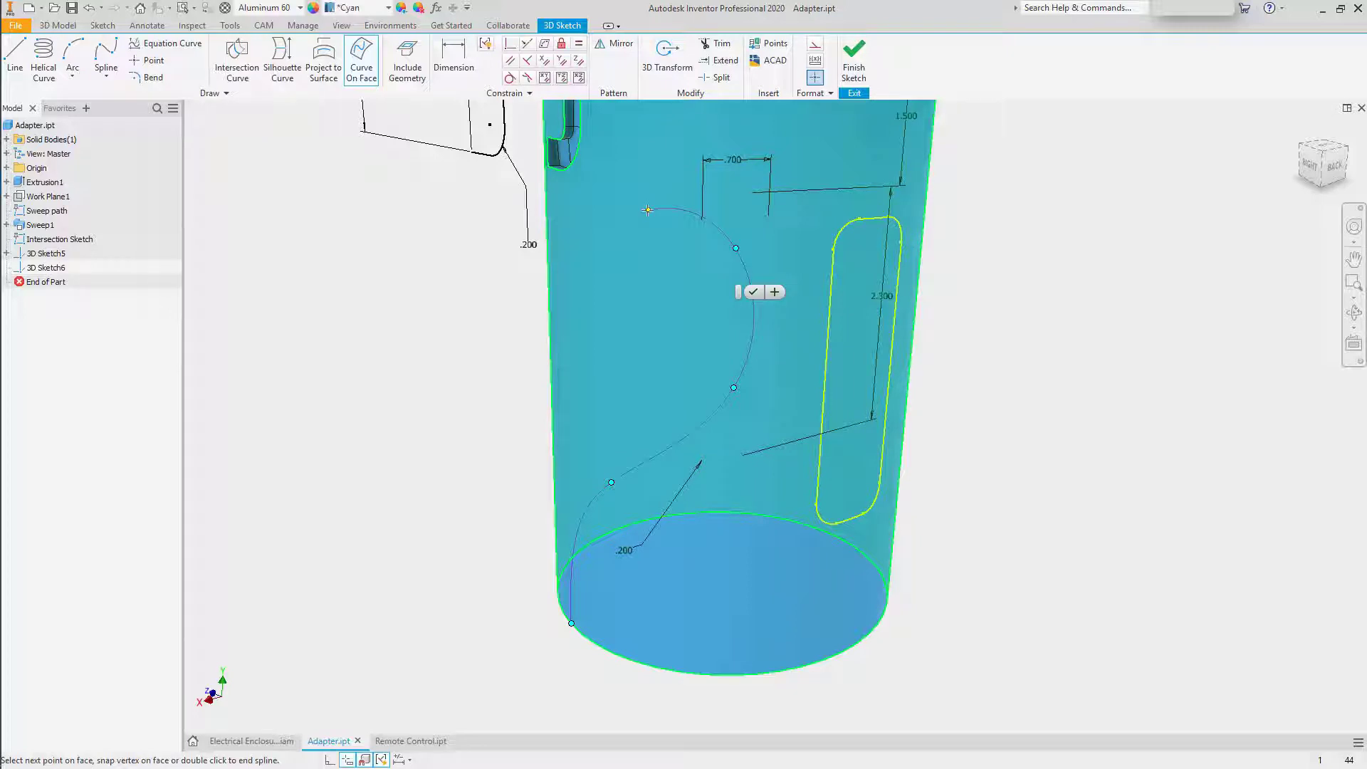
pyautogui.click(648, 210)
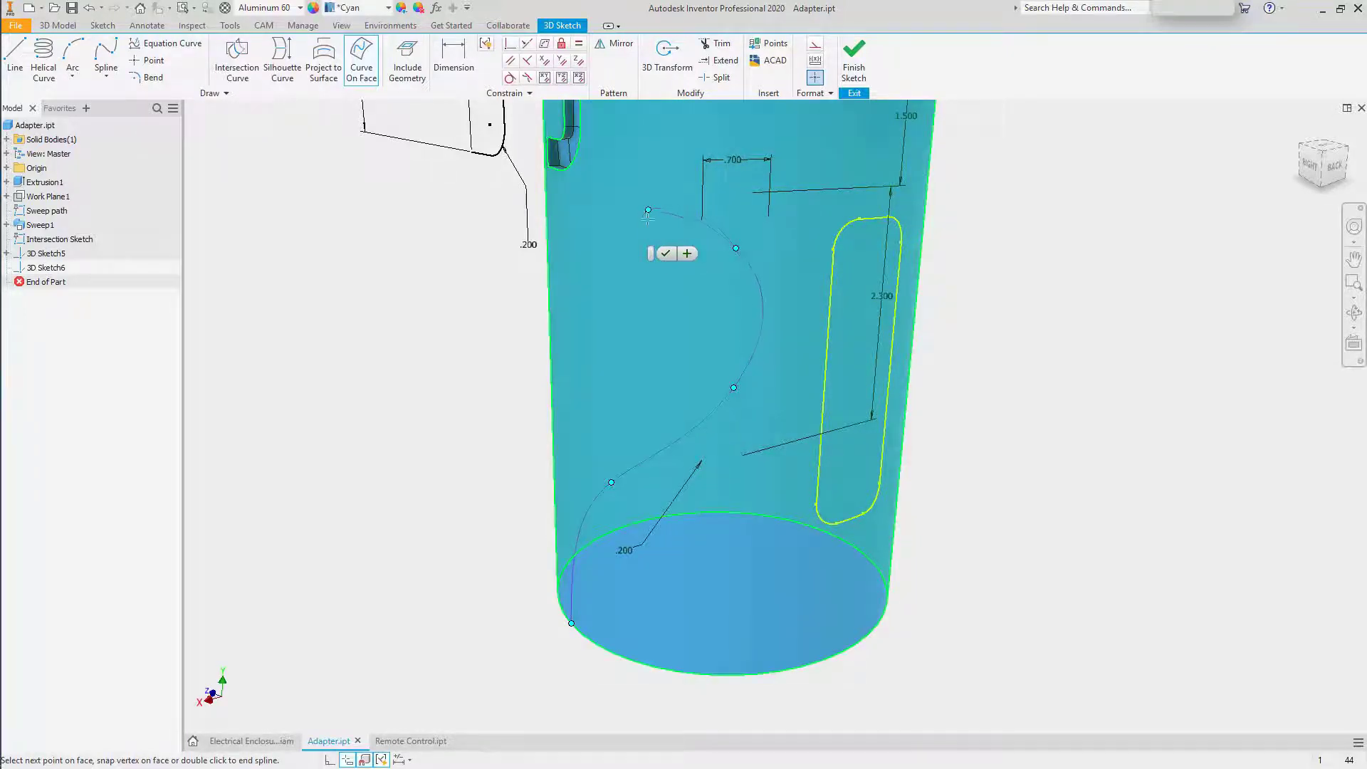
pyautogui.click(665, 254)
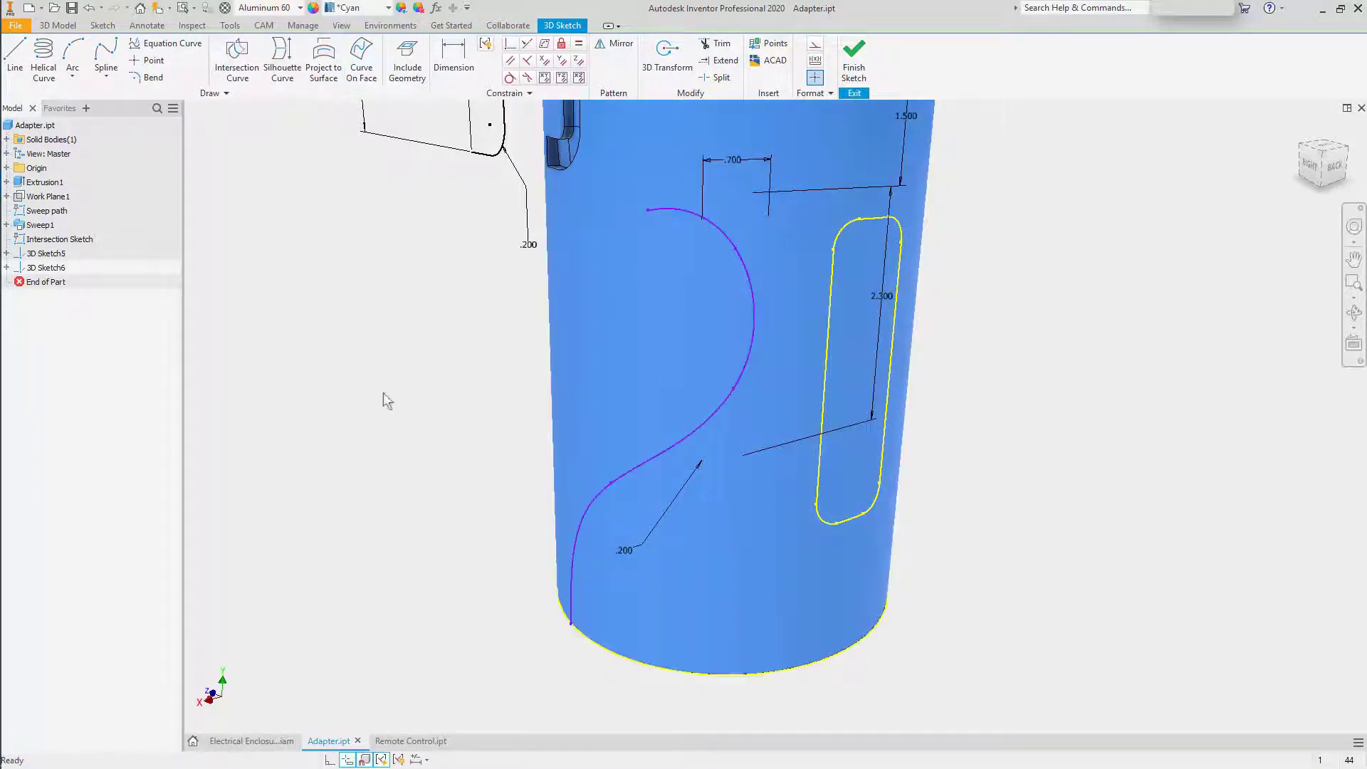
# - Dimension the spline's middle point from the cylinder's bottom edge and set the distance to 1.5 in
pyautogui.keyDown('shift'); pyautogui.moveTo(382, 391); pyautogui.dragTo(125, 436, button='middle'); pyautogui.keyUp('shift')
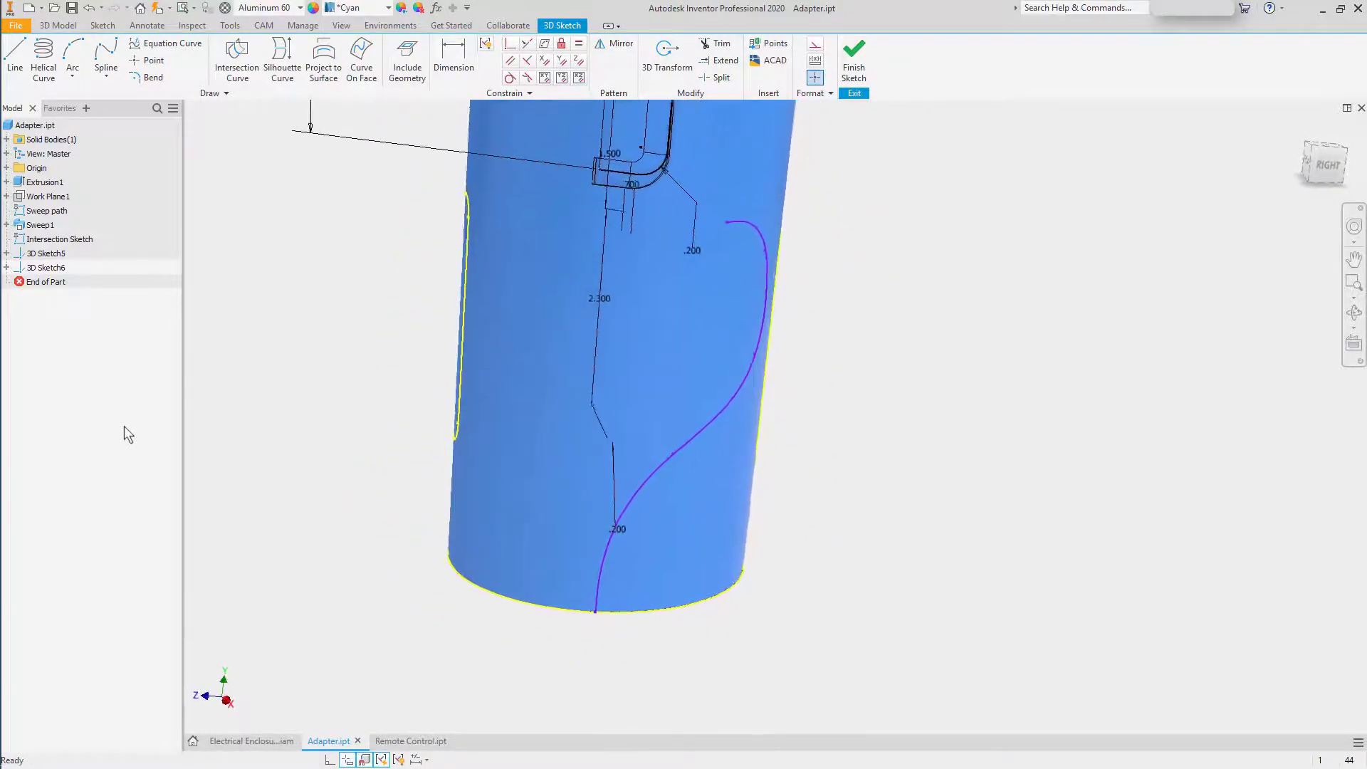
pyautogui.click(454, 56)
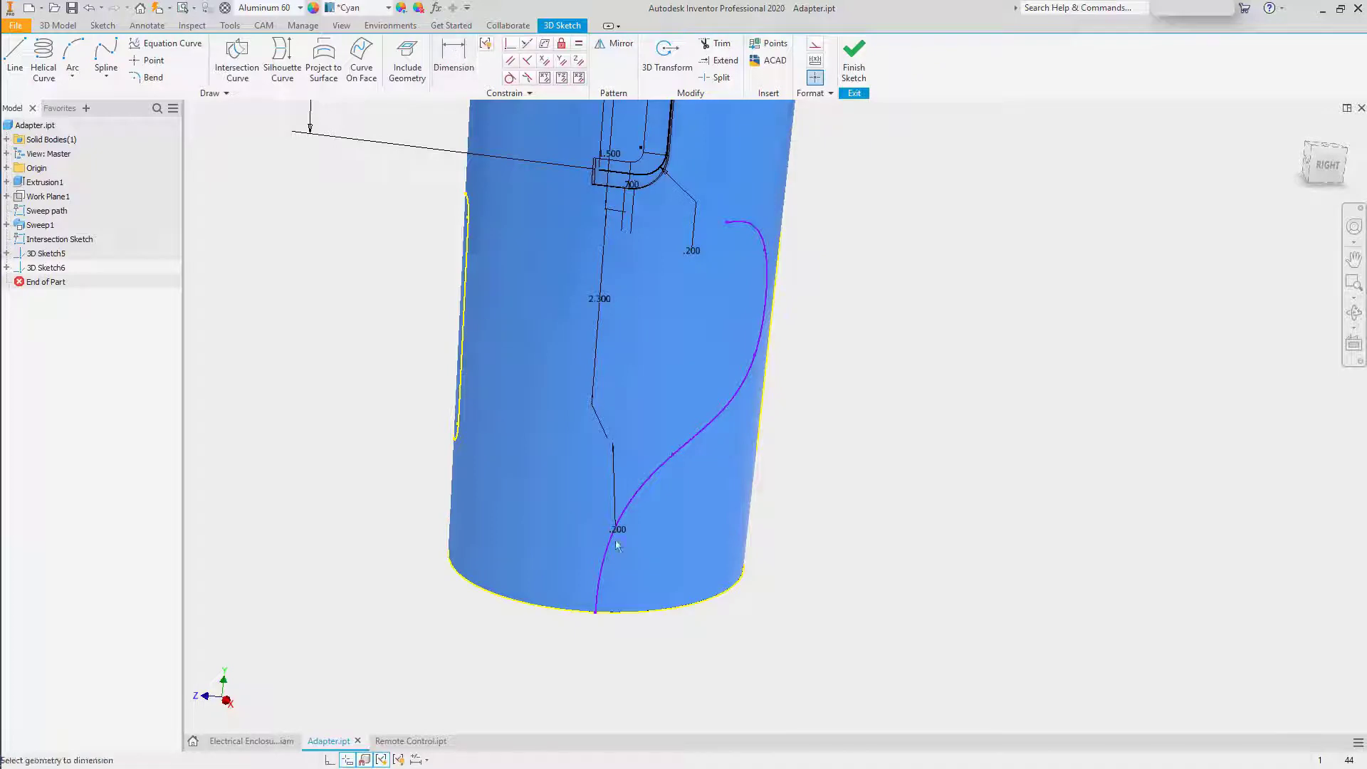
pyautogui.click(674, 451)
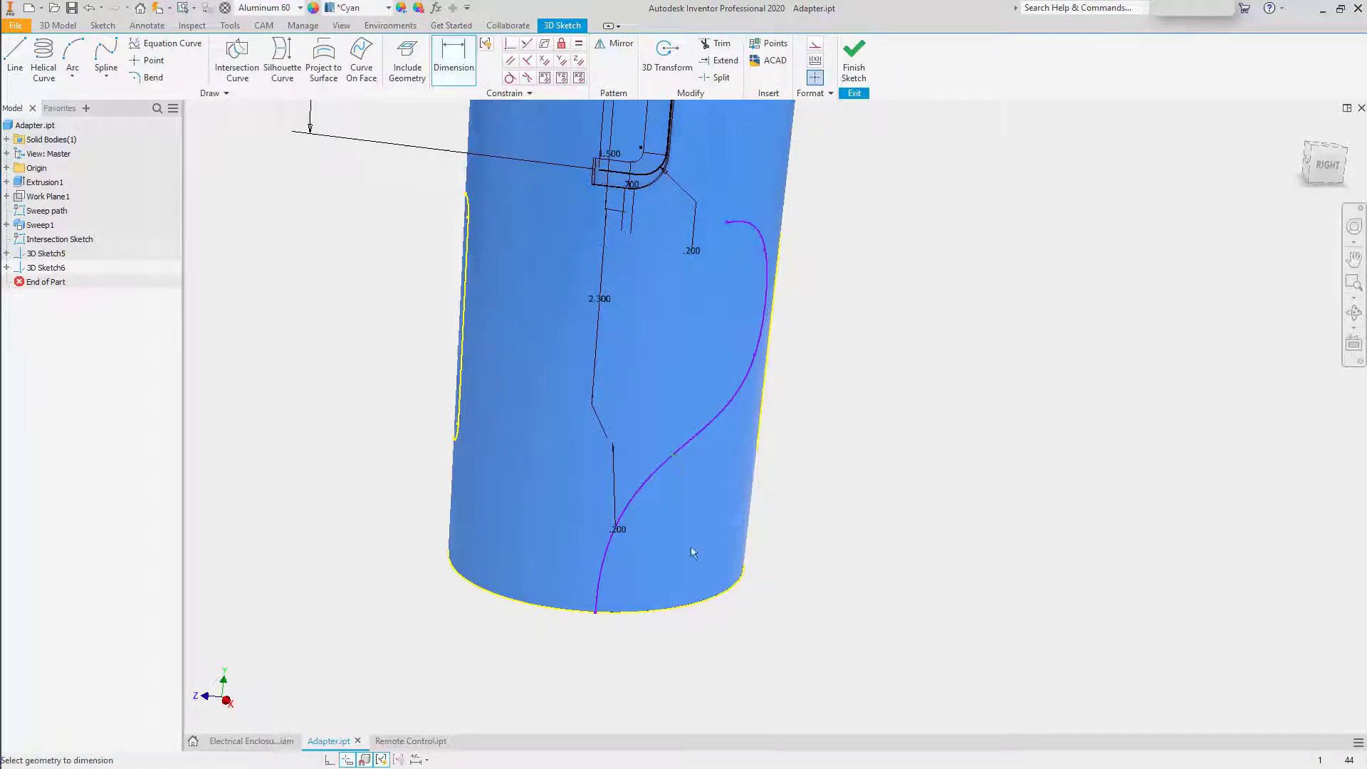
pyautogui.click(678, 610)
pyautogui.click(743, 623)
pyautogui.write('1.5')
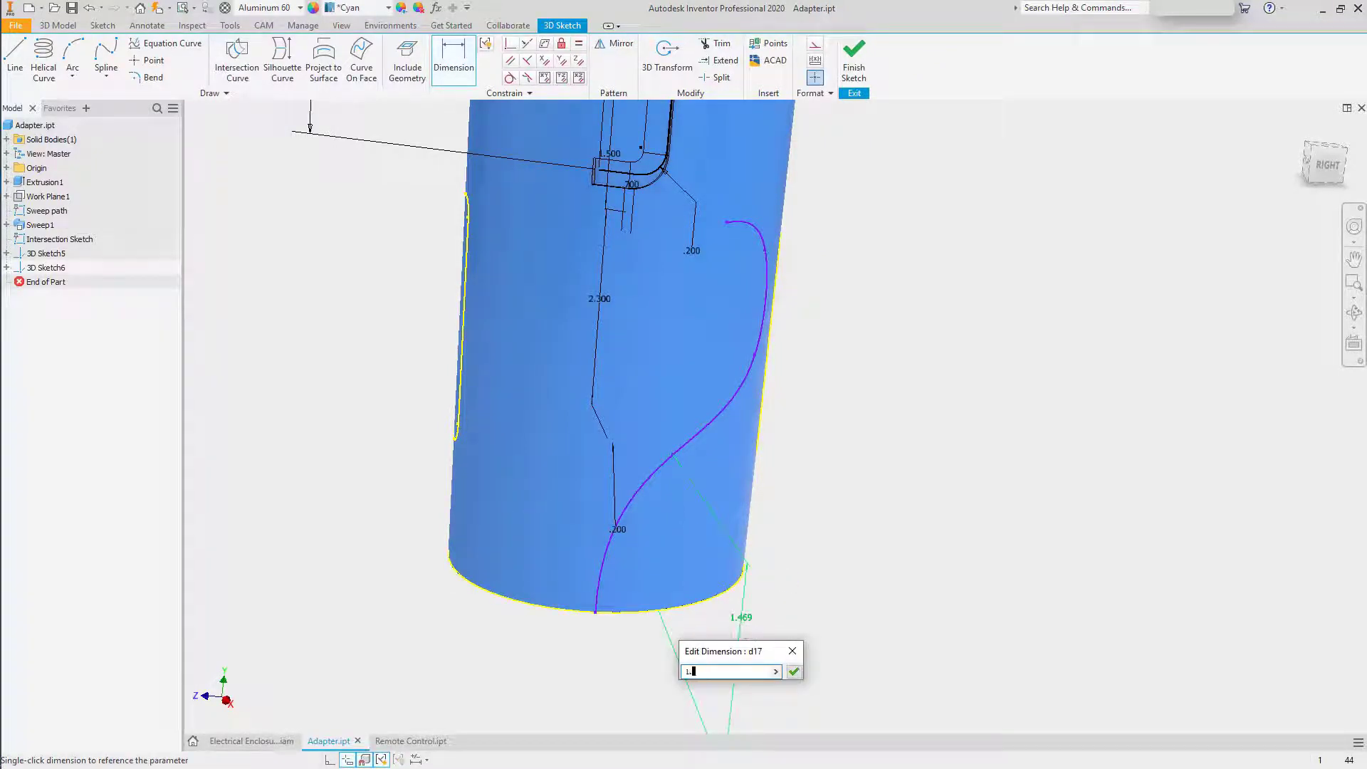
pyautogui.press('Return')
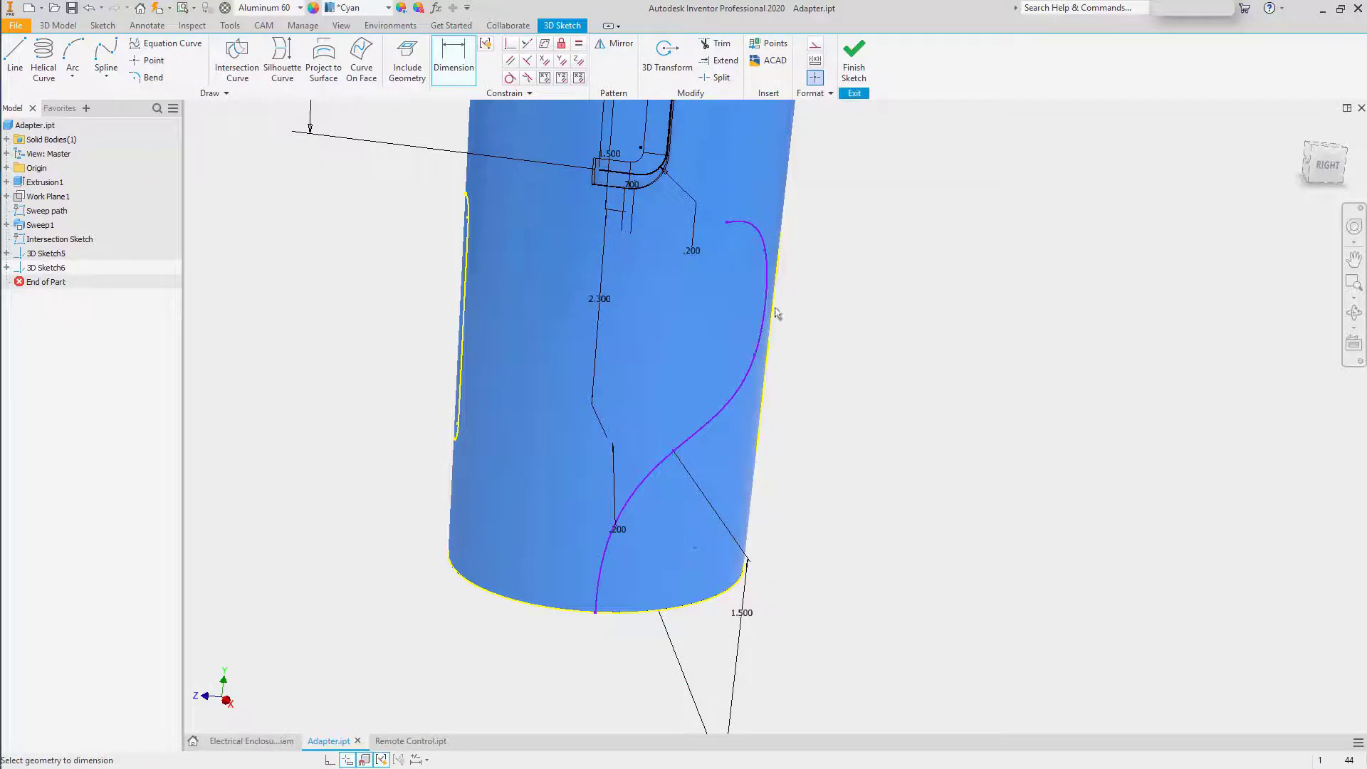
pyautogui.rightClick(777, 313)
pyautogui.press('Escape')
# - Reshape the curve on the face by moving the spline's upper end point higher up the cylinder
pyautogui.rightClick(726, 222)
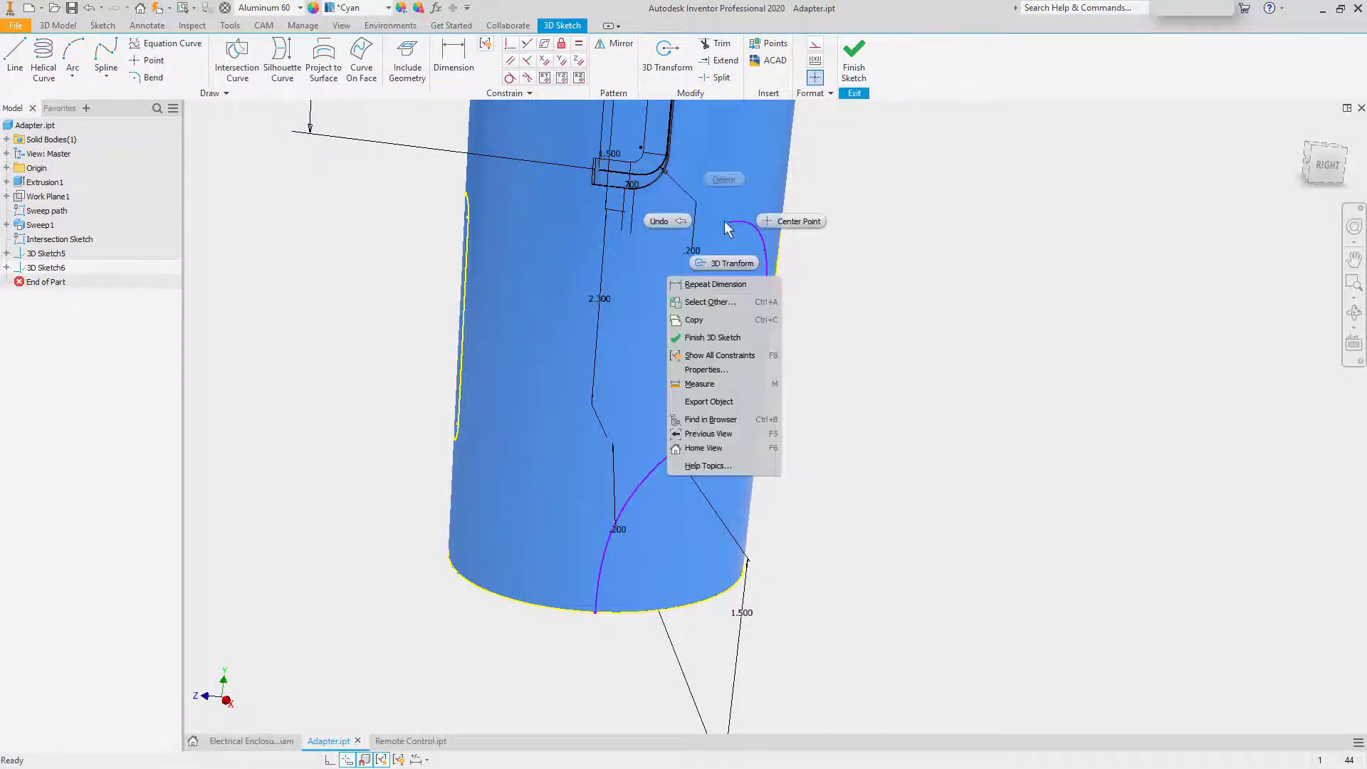
pyautogui.click(727, 222)
pyautogui.rightClick(731, 224)
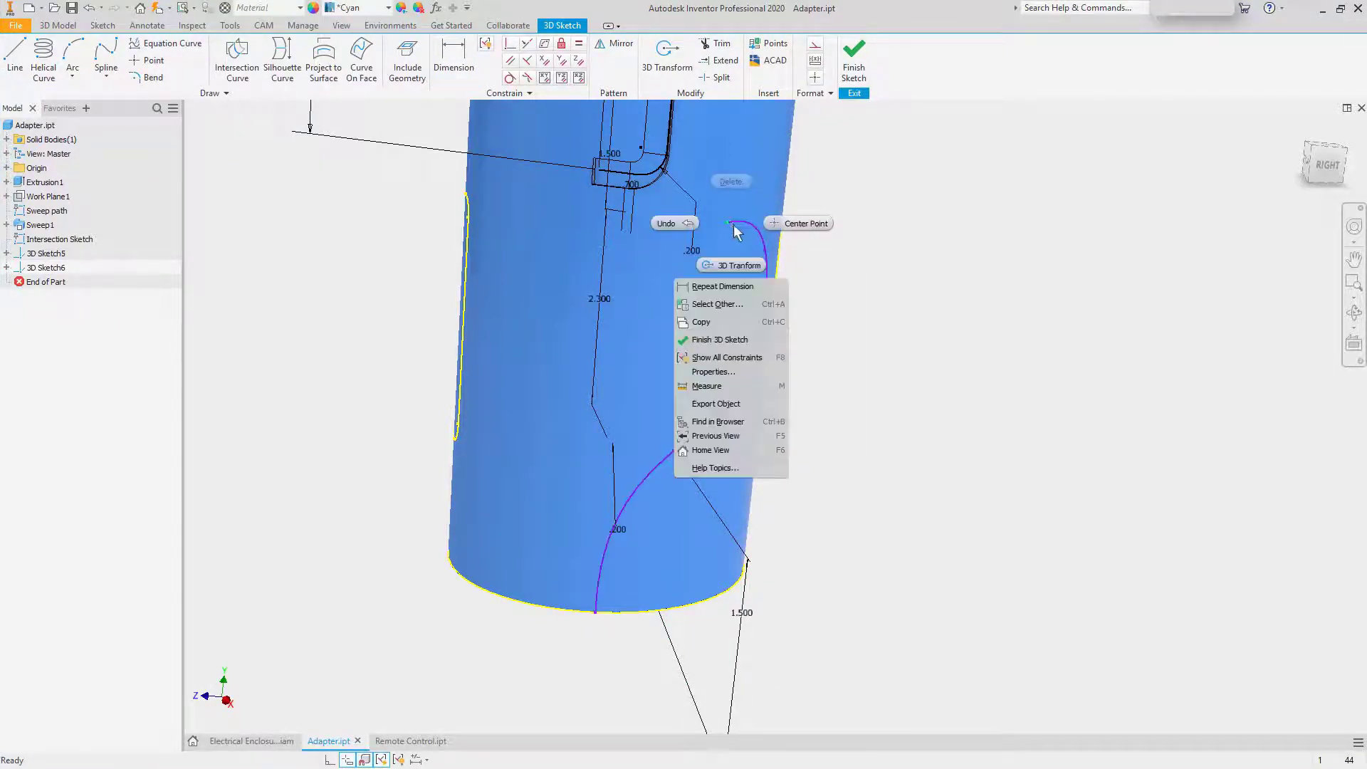
pyautogui.press('Escape')
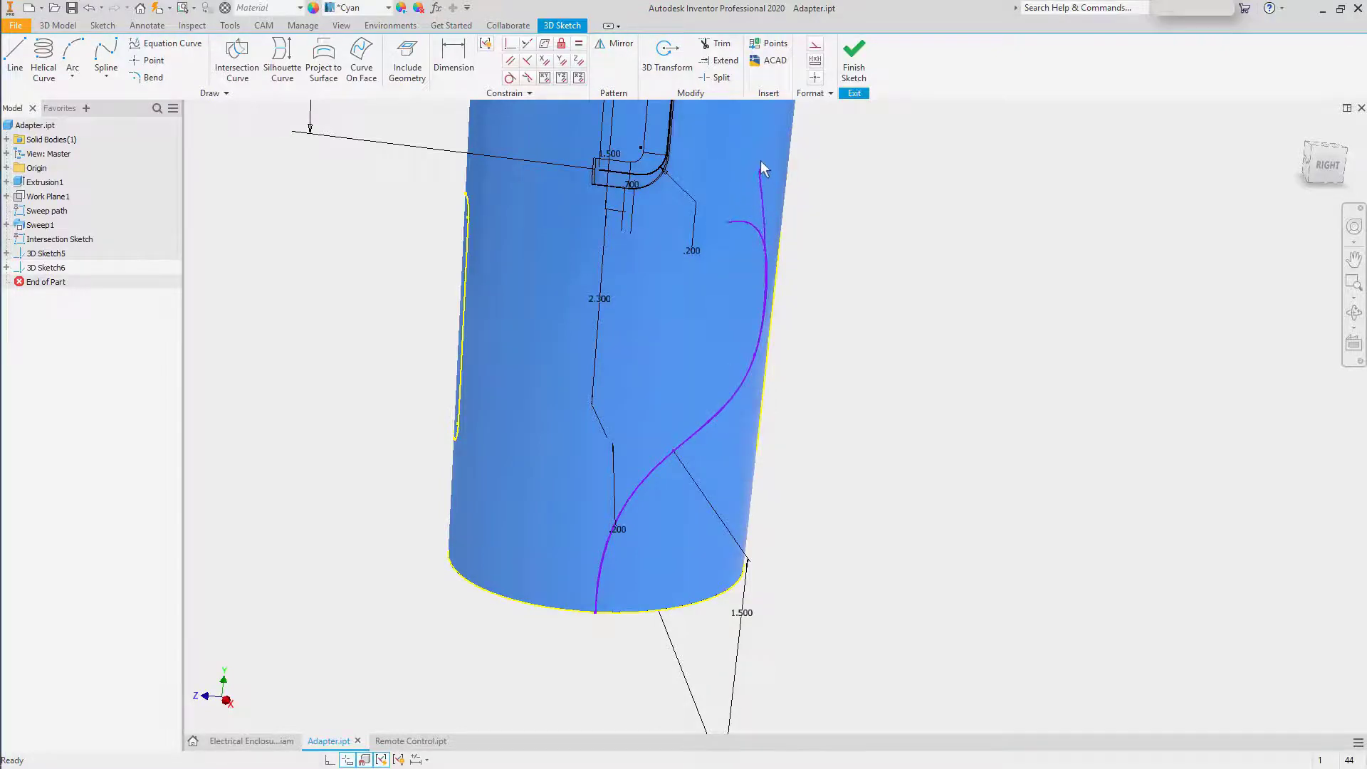
pyautogui.moveTo(761, 165)
pyautogui.keyDown('shift'); pyautogui.mouseDown(button='middle')
pyautogui.moveTo(742, 329)
pyautogui.moveTo(689, 360)
pyautogui.mouseUp(button='middle'); pyautogui.keyUp('shift')
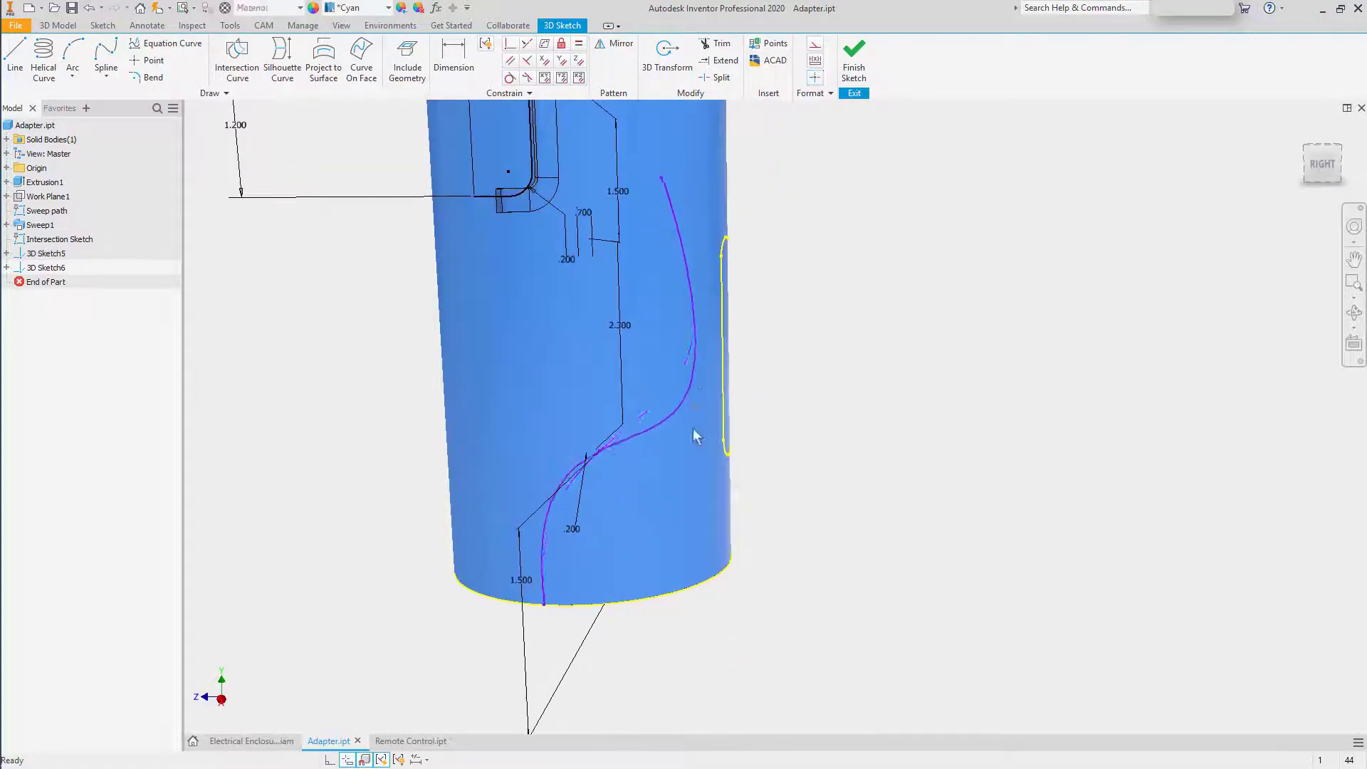
# - Insert an extra point in the upper part of the spline and pull it sideways along the face to add another bend
pyautogui.rightClick(684, 397)
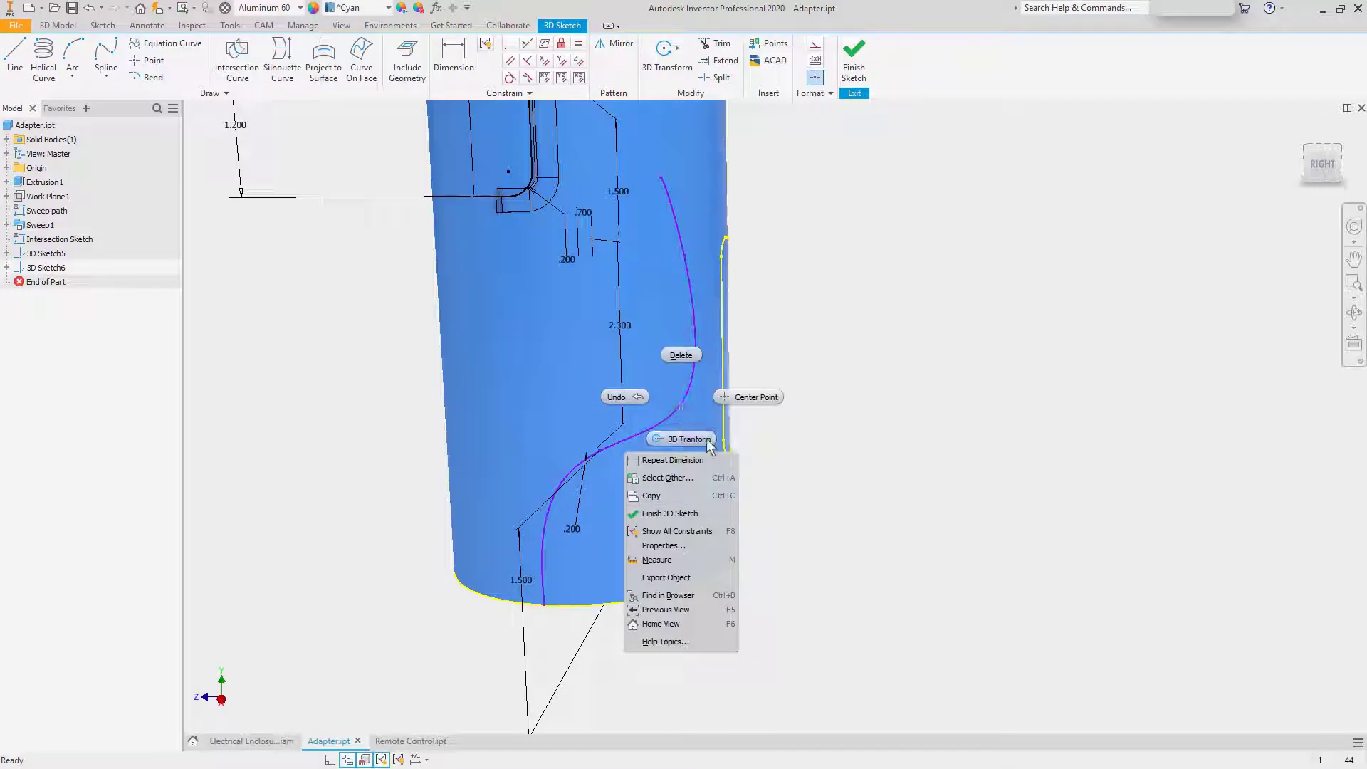
pyautogui.moveTo(756, 384)
pyautogui.keyDown('shift'); pyautogui.mouseDown(button='middle')
pyautogui.moveTo(761, 346)
pyautogui.moveTo(782, 337)
pyautogui.mouseUp(button='middle'); pyautogui.keyUp('shift')
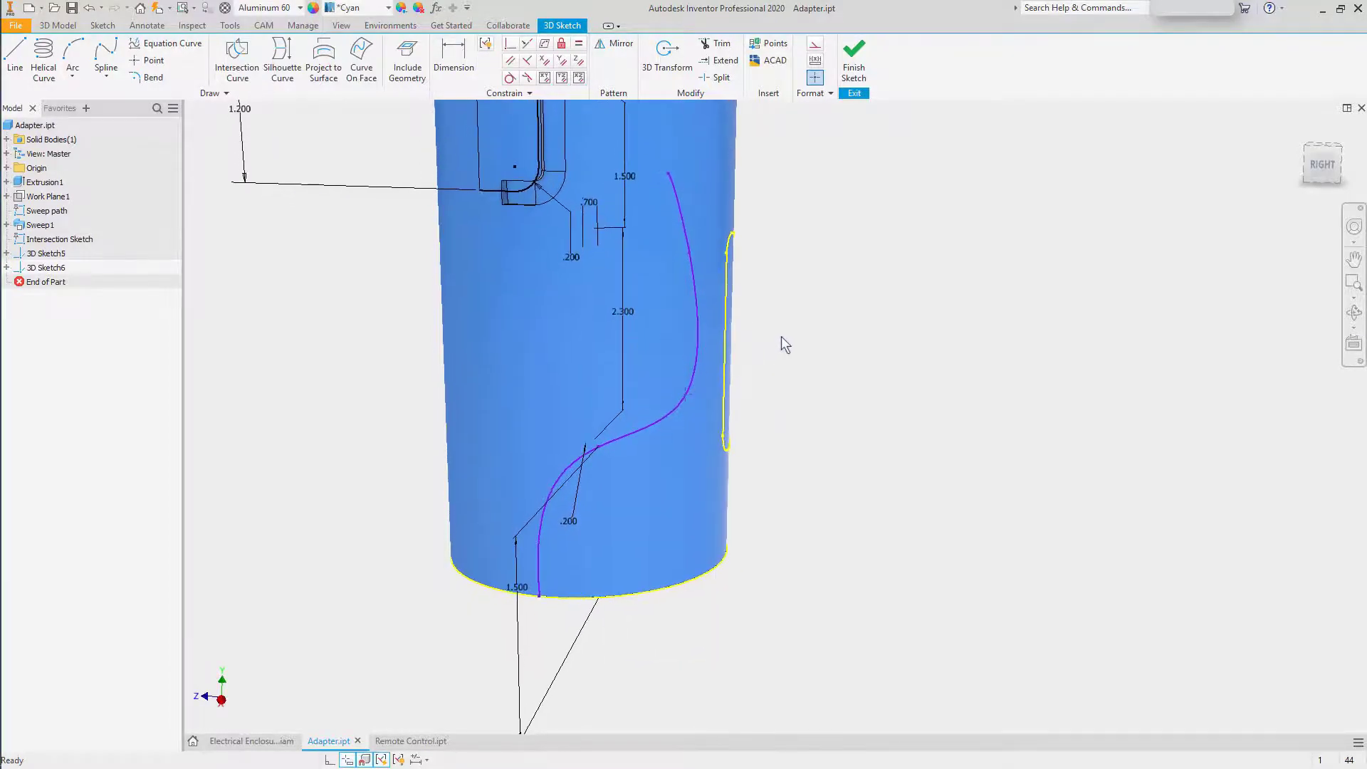
pyautogui.rightClick(686, 398)
pyautogui.click(689, 388)
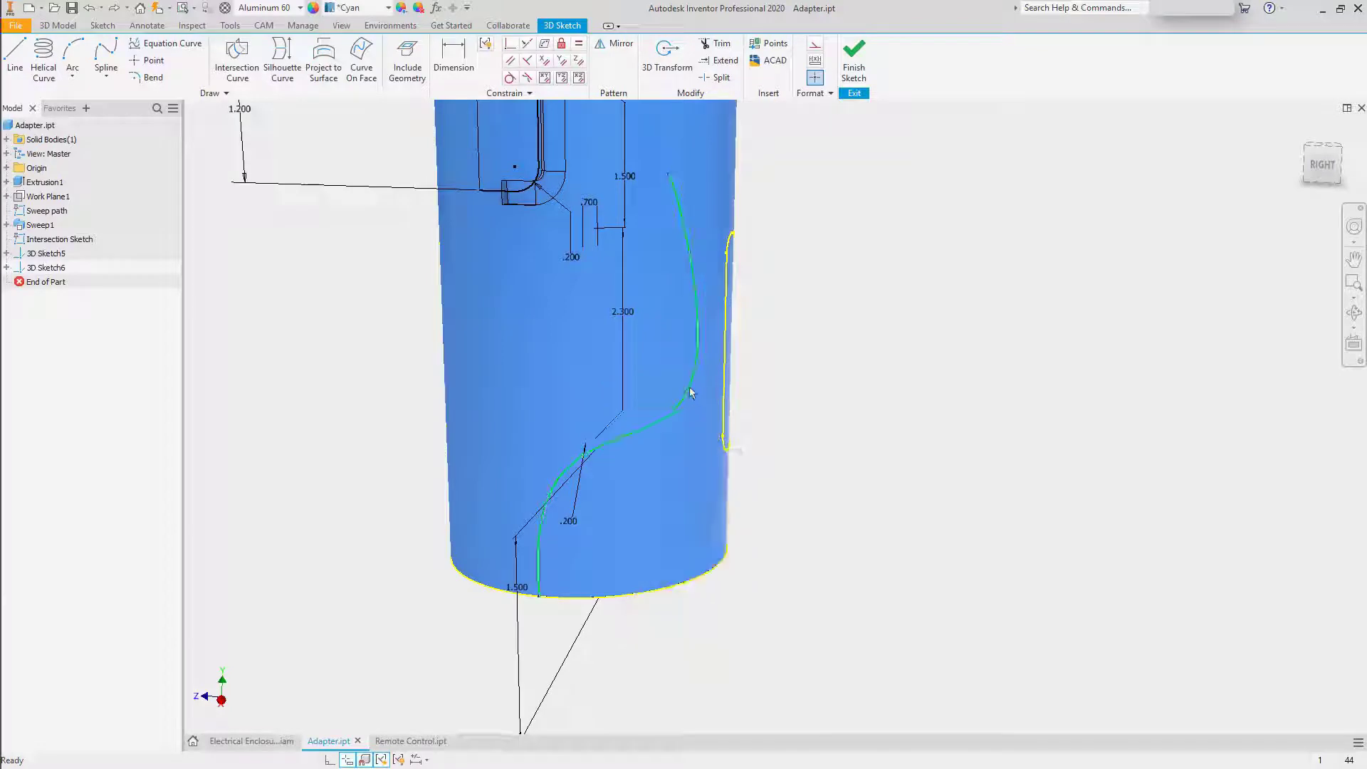
pyautogui.rightClick(689, 386)
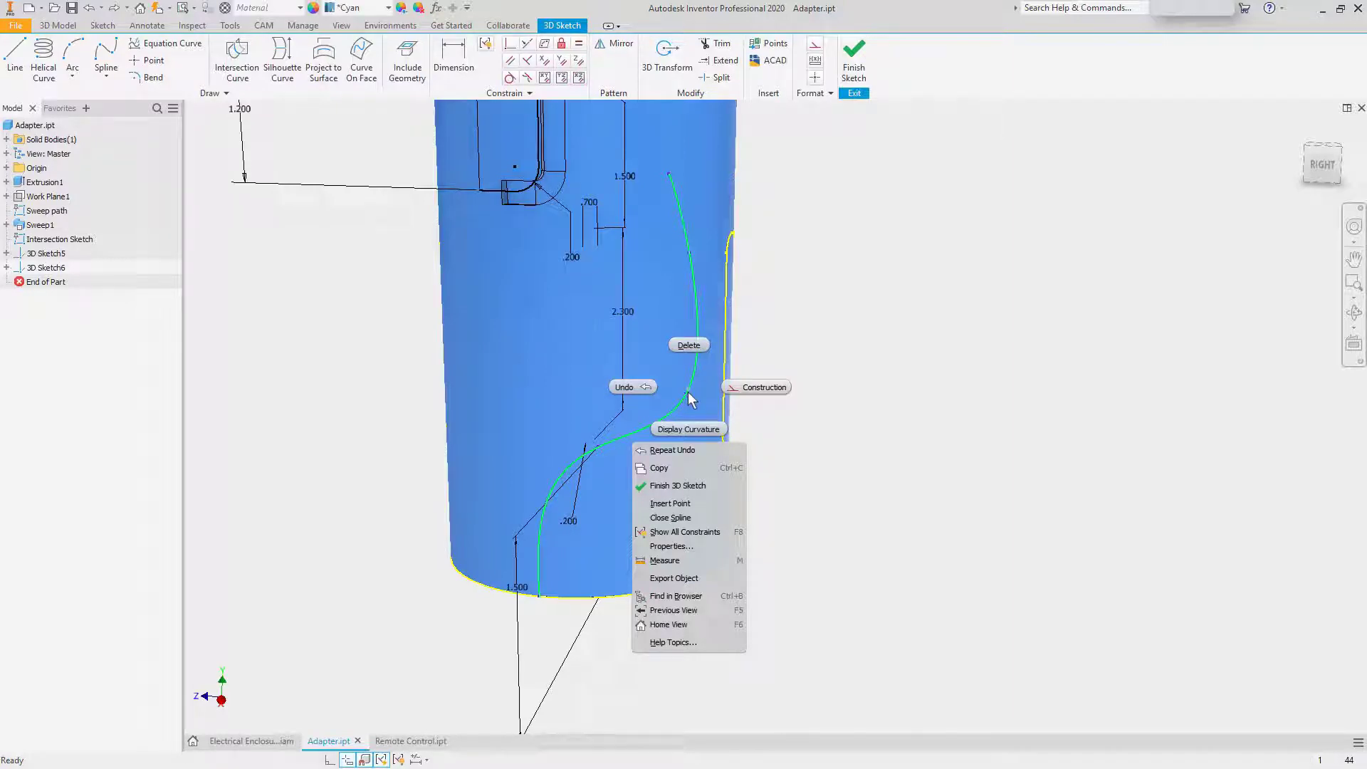
pyautogui.click(673, 503)
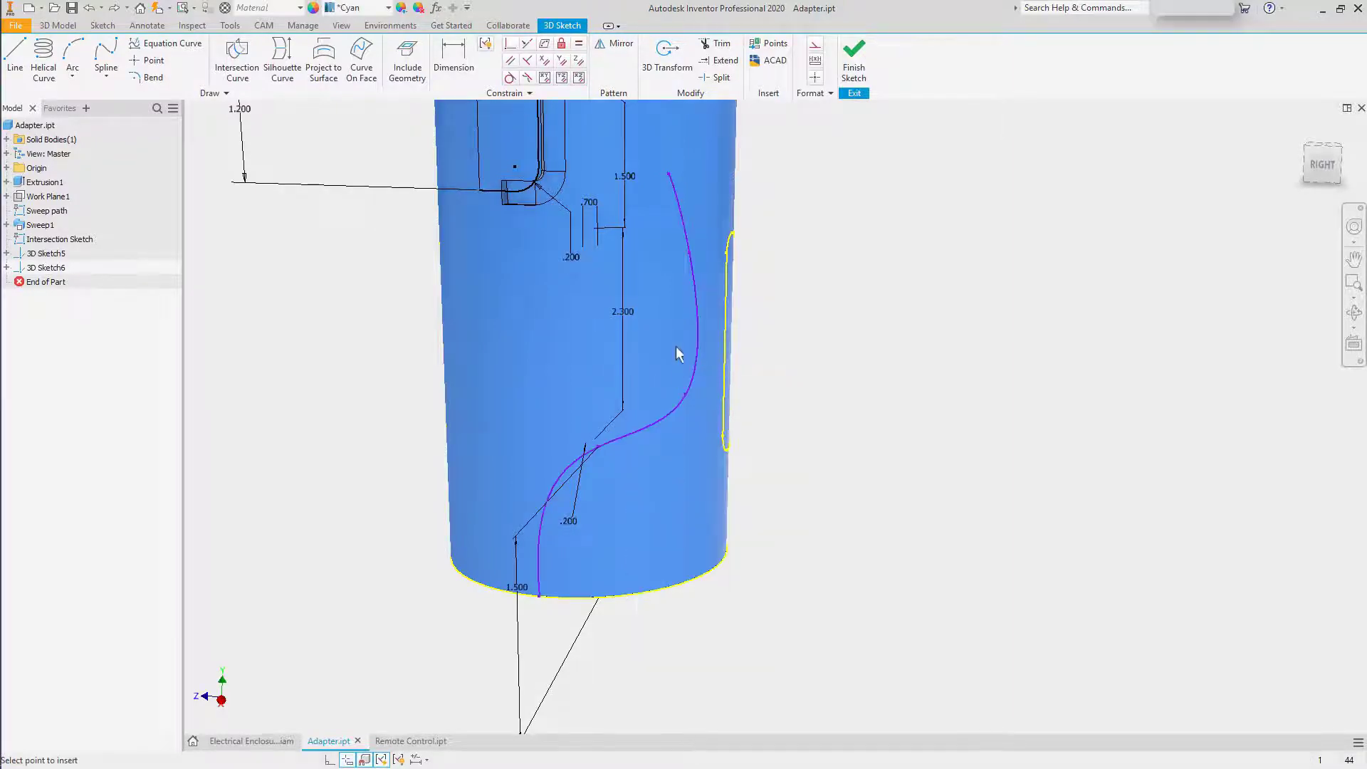
pyautogui.click(696, 293)
pyautogui.rightClick(798, 309)
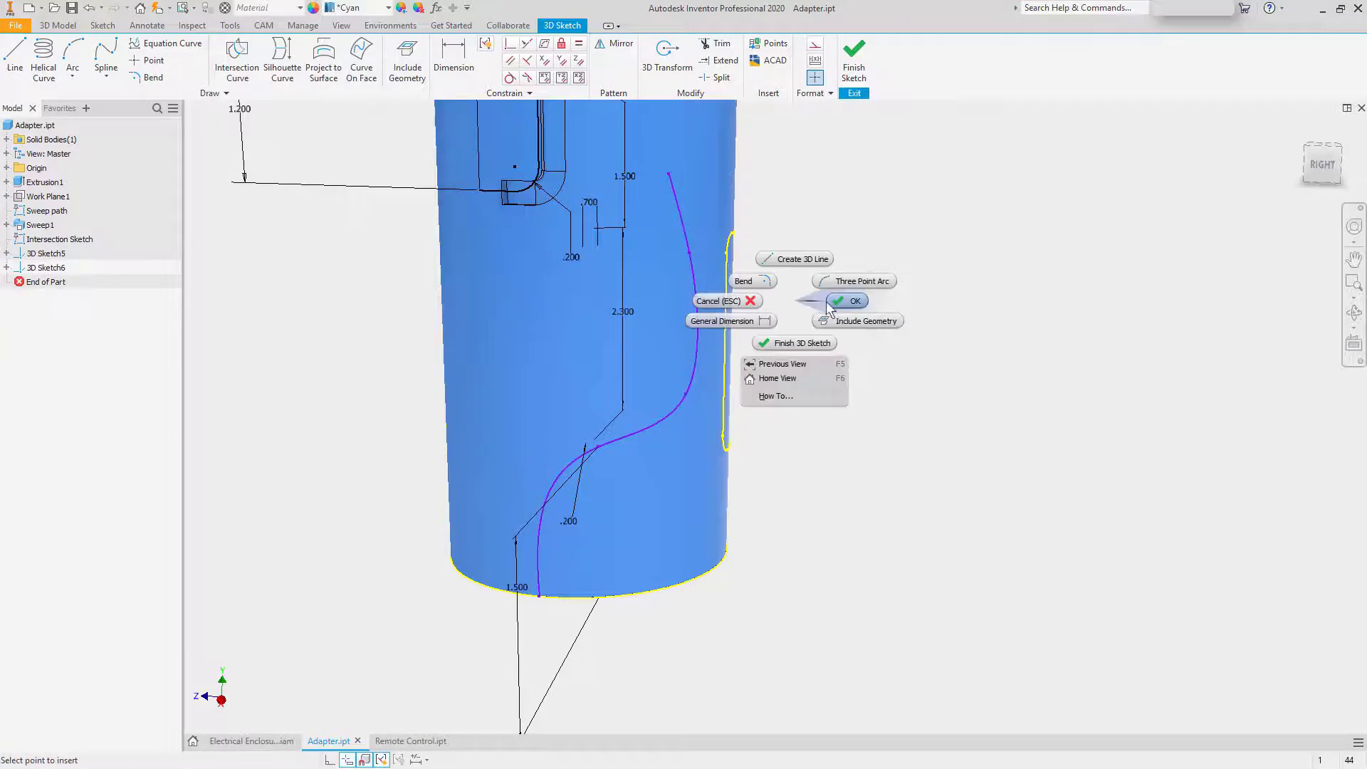
pyautogui.click(824, 313)
pyautogui.moveTo(699, 295); pyautogui.dragTo(664, 330)
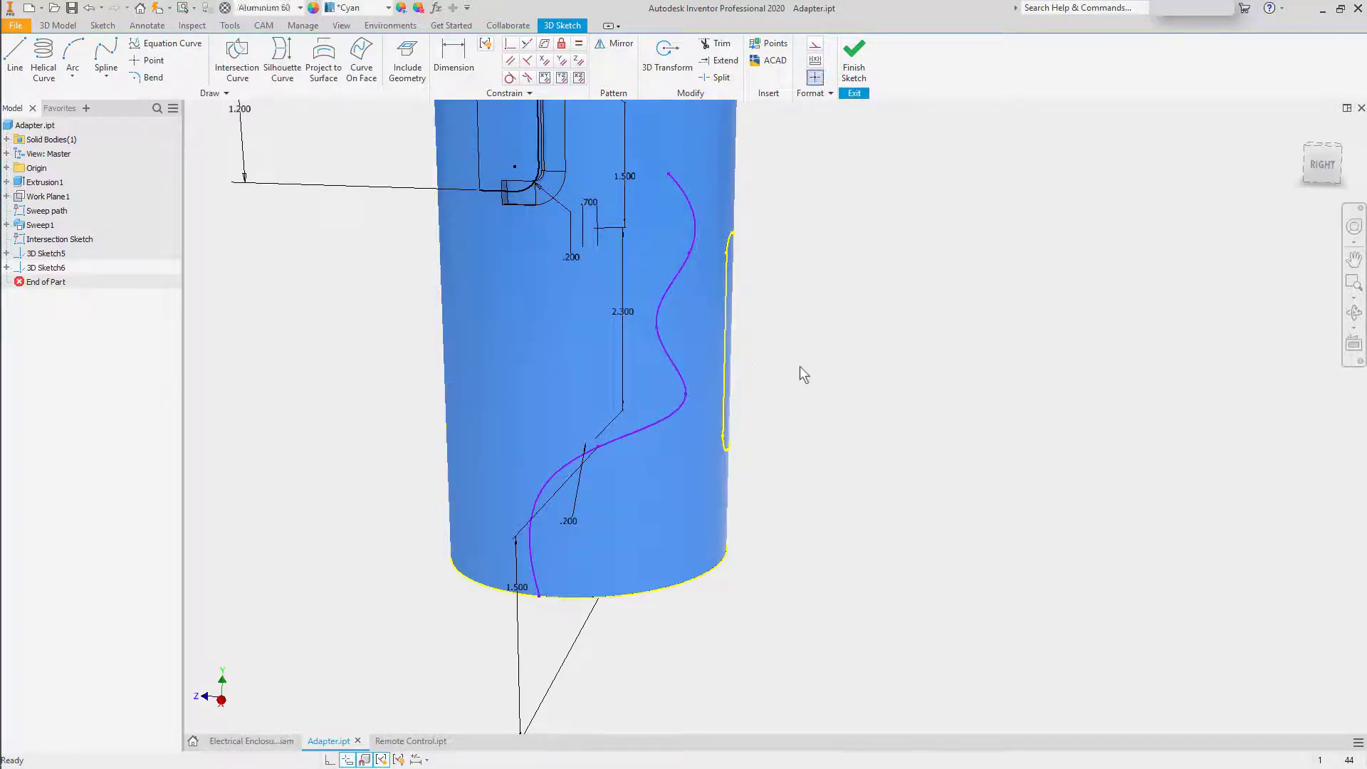
pyautogui.press('F5')
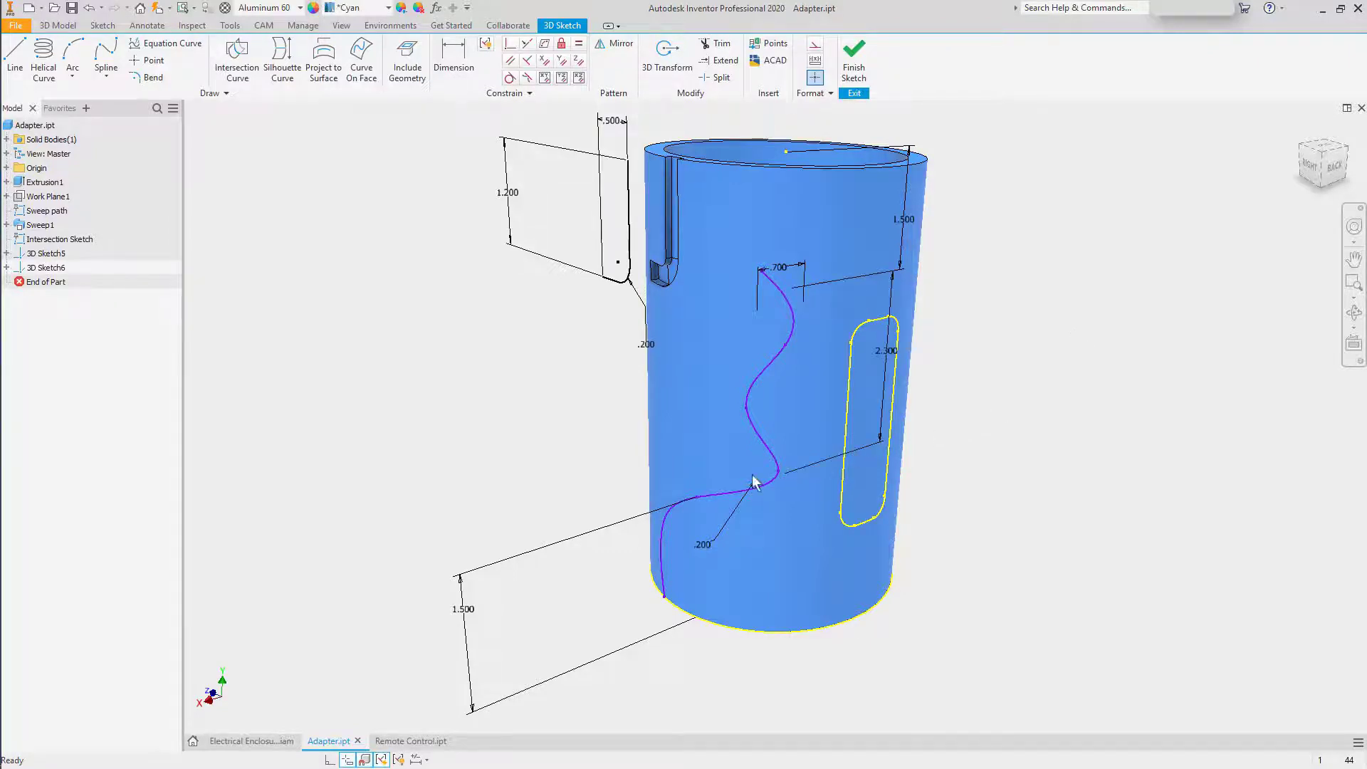
# - Switch to the Remote Control part and start a new 3D sketch
pyautogui.click(401, 745)
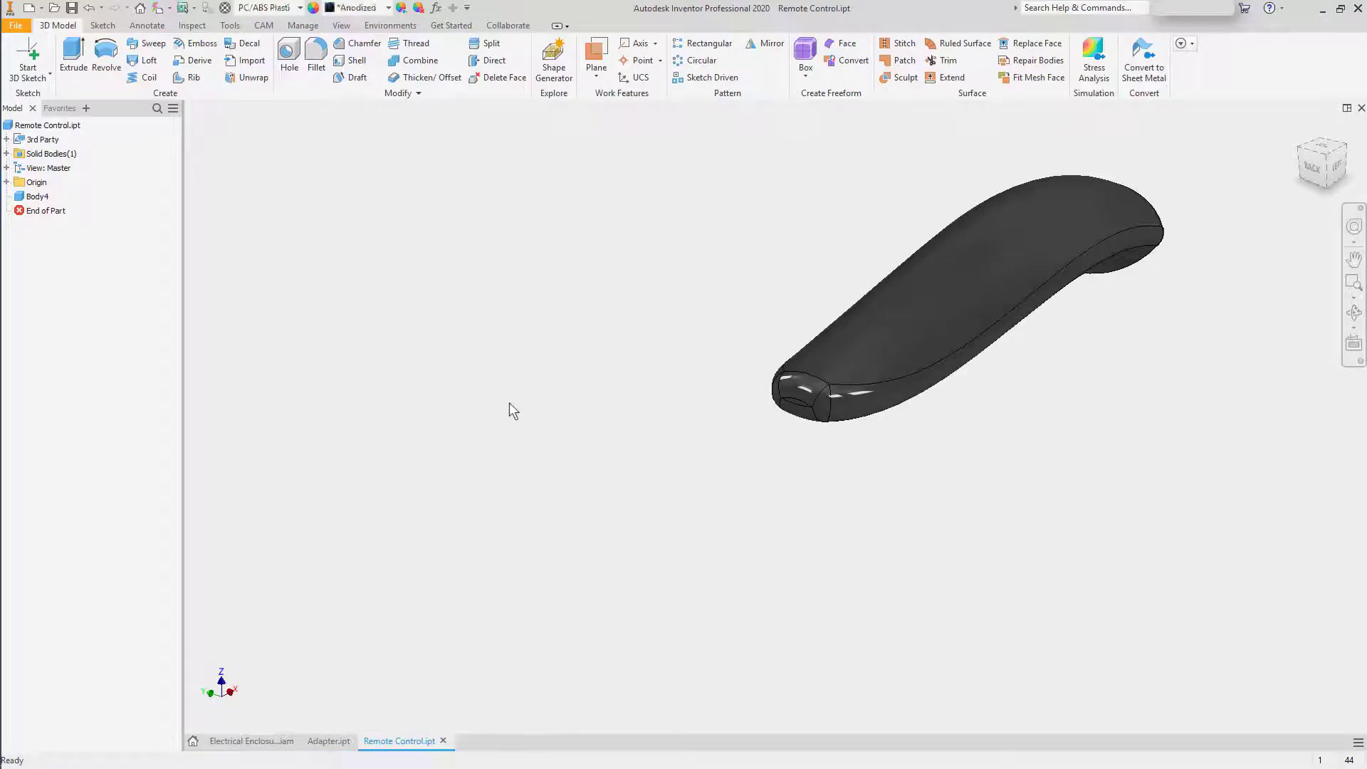
pyautogui.press('F6')
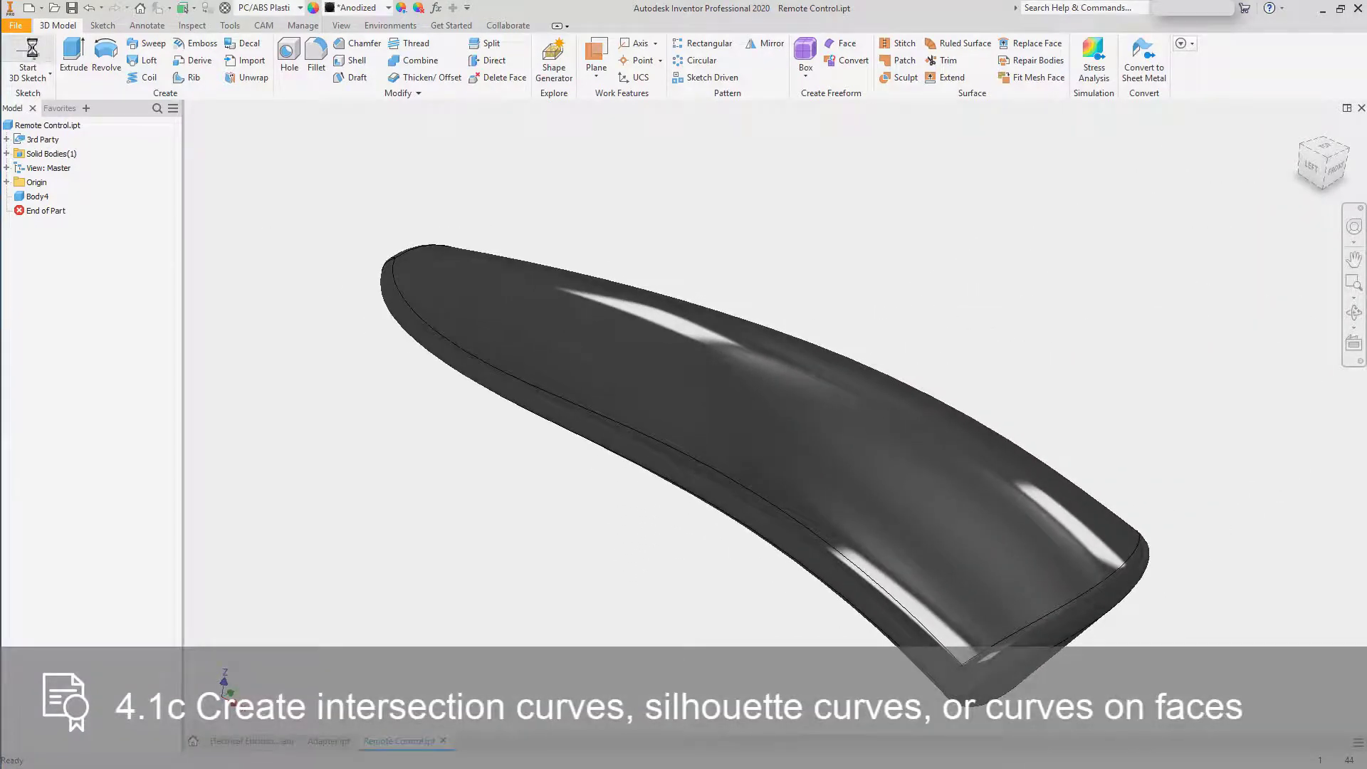
pyautogui.click(32, 50)
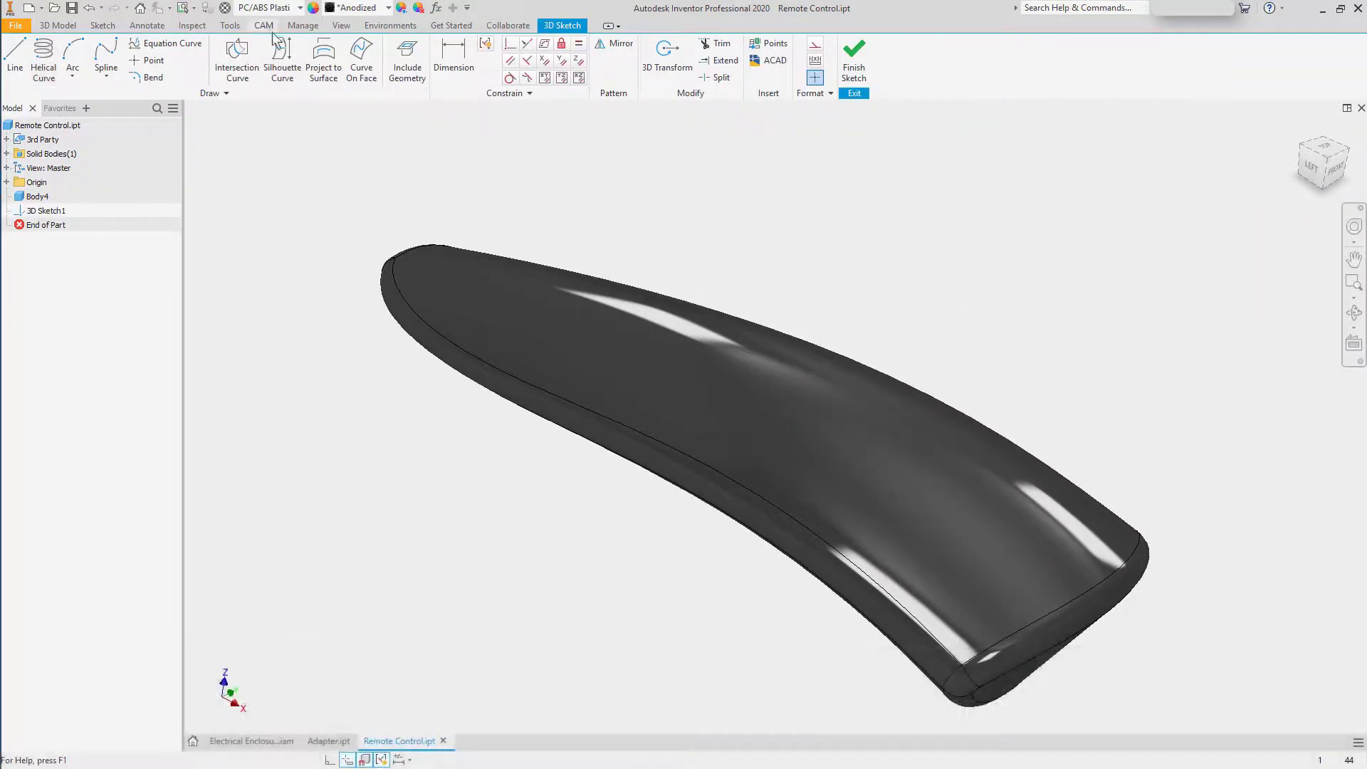
# - Create a silhouette curve around the remote control body using the Z axis as direction, and finish the 3D sketch
pyautogui.click(284, 57)
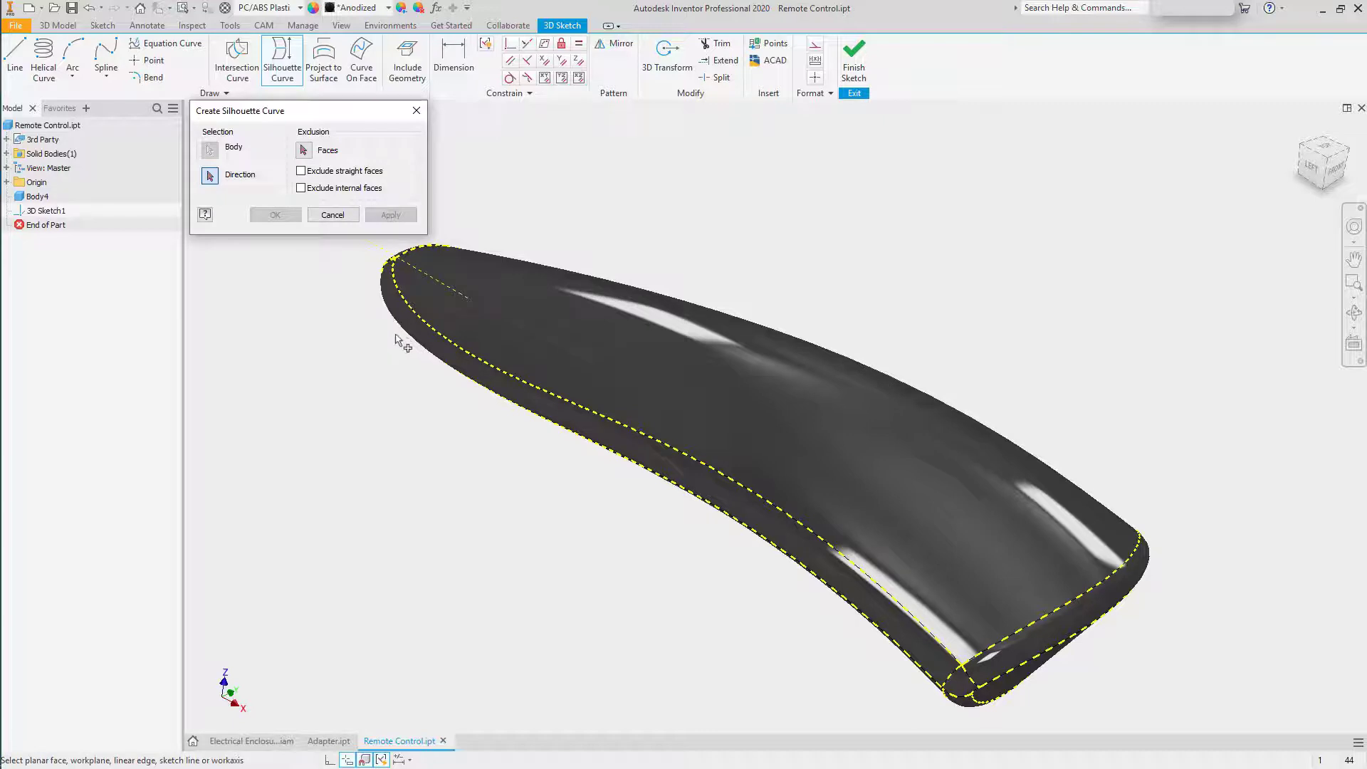
pyautogui.click(7, 183)
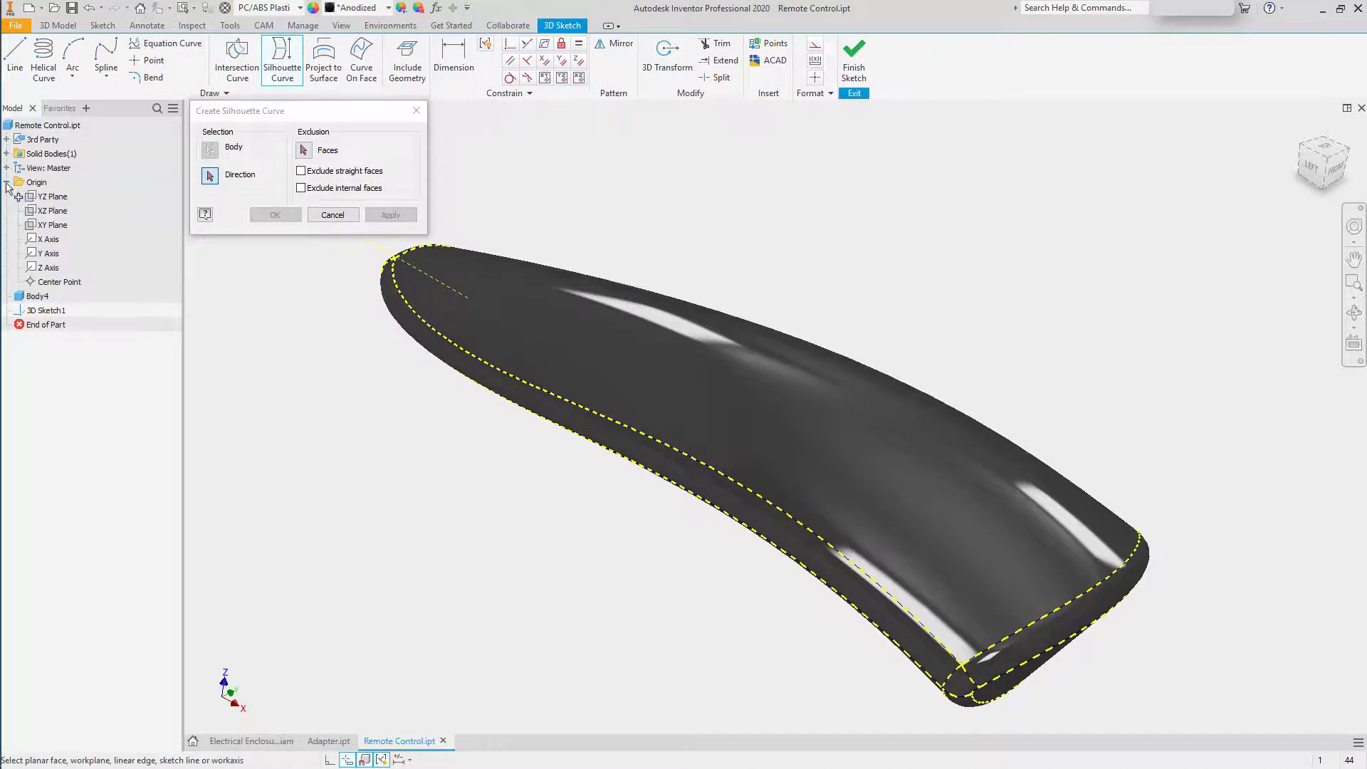
pyautogui.click(48, 267)
pyautogui.keyDown('shift'); pyautogui.moveTo(238, 292); pyautogui.dragTo(301, 260, button='middle'); pyautogui.keyUp('shift')
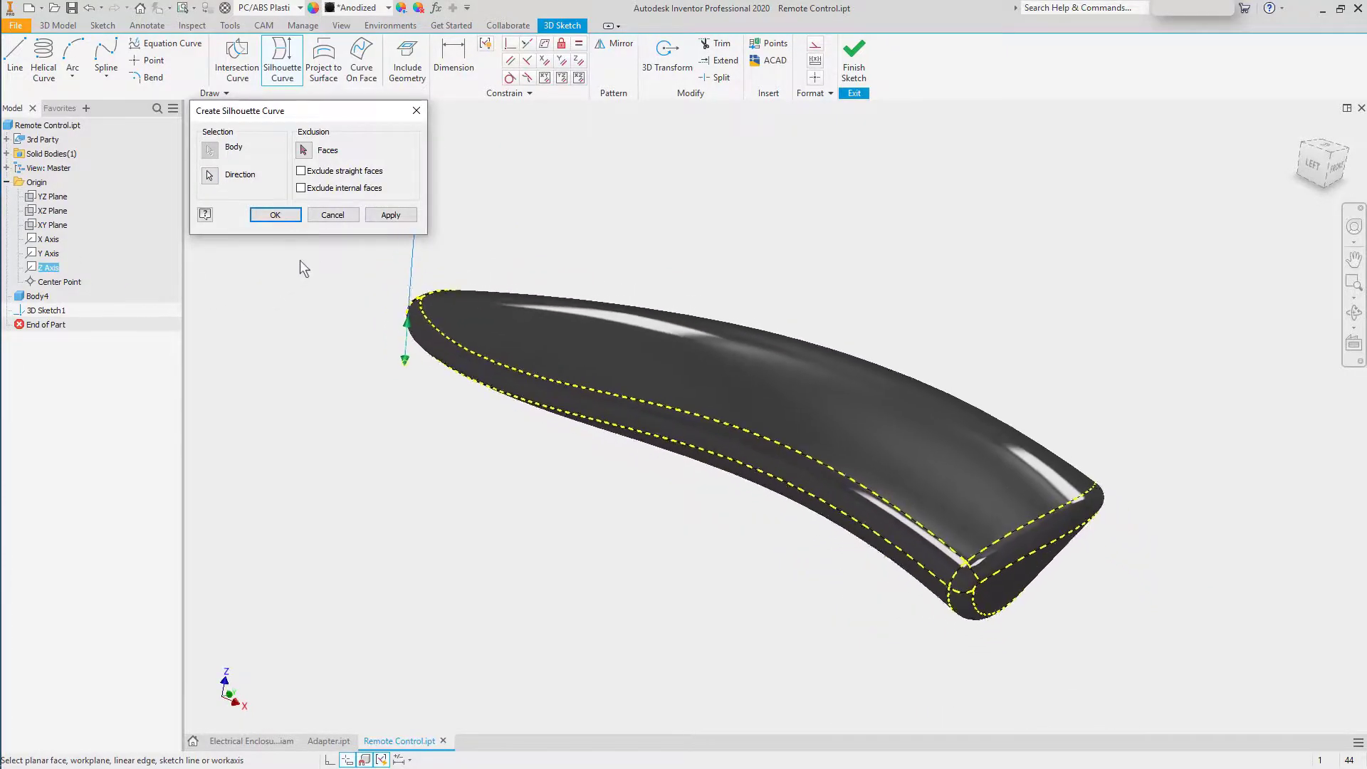
pyautogui.click(280, 218)
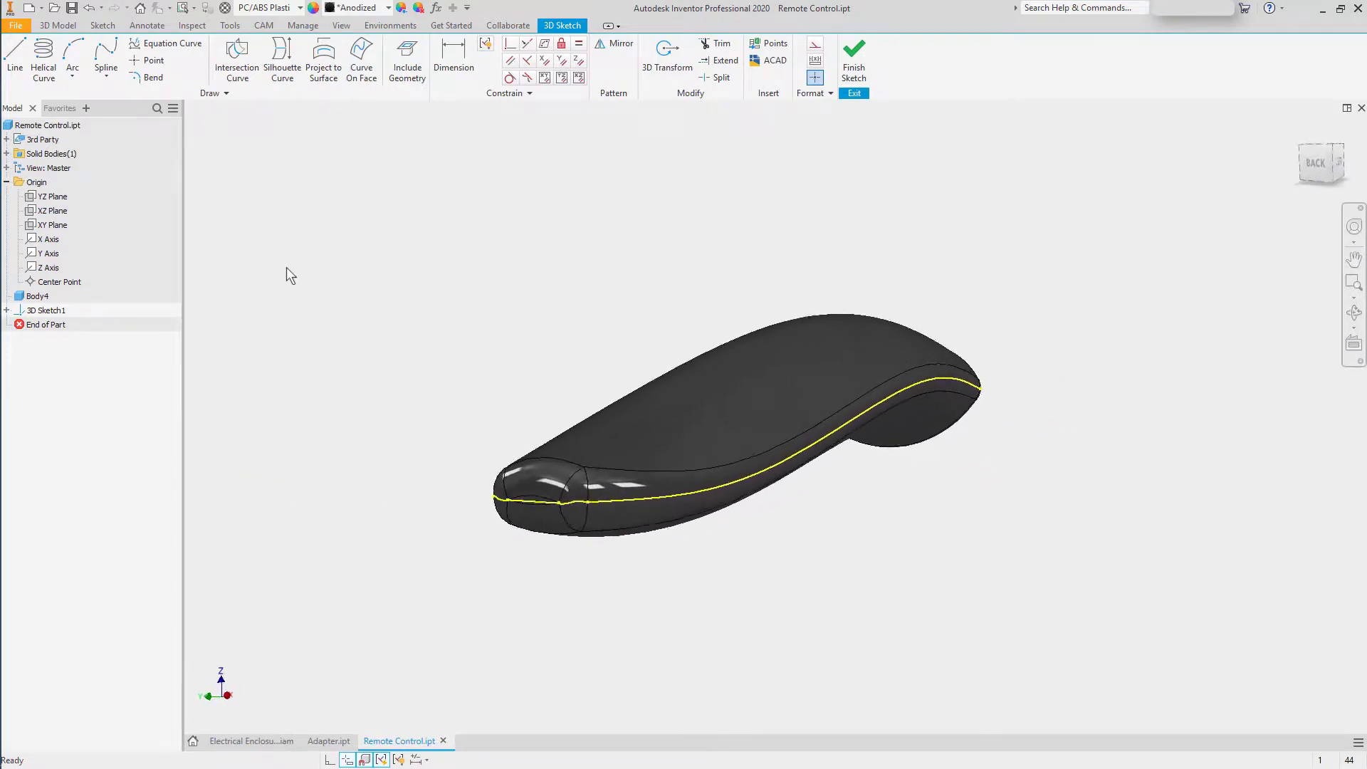
pyautogui.click(854, 60)
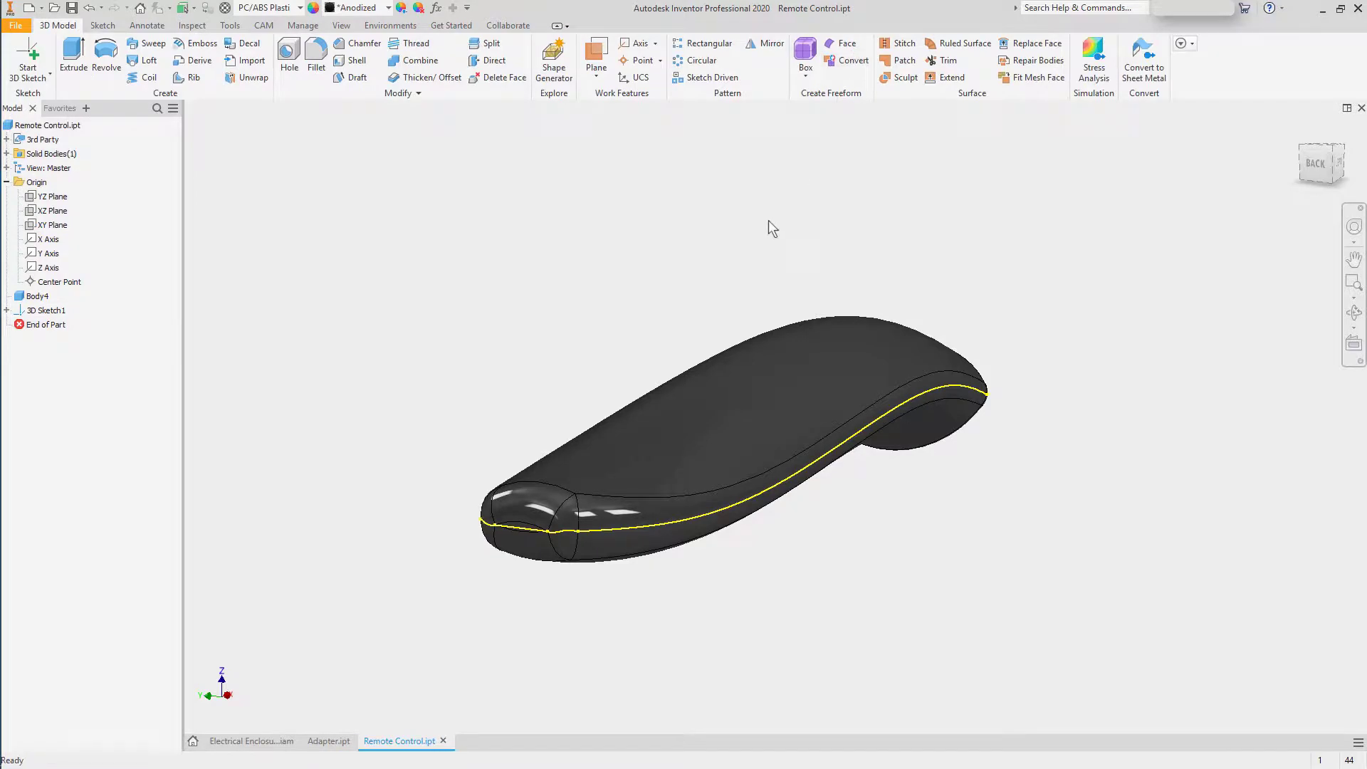